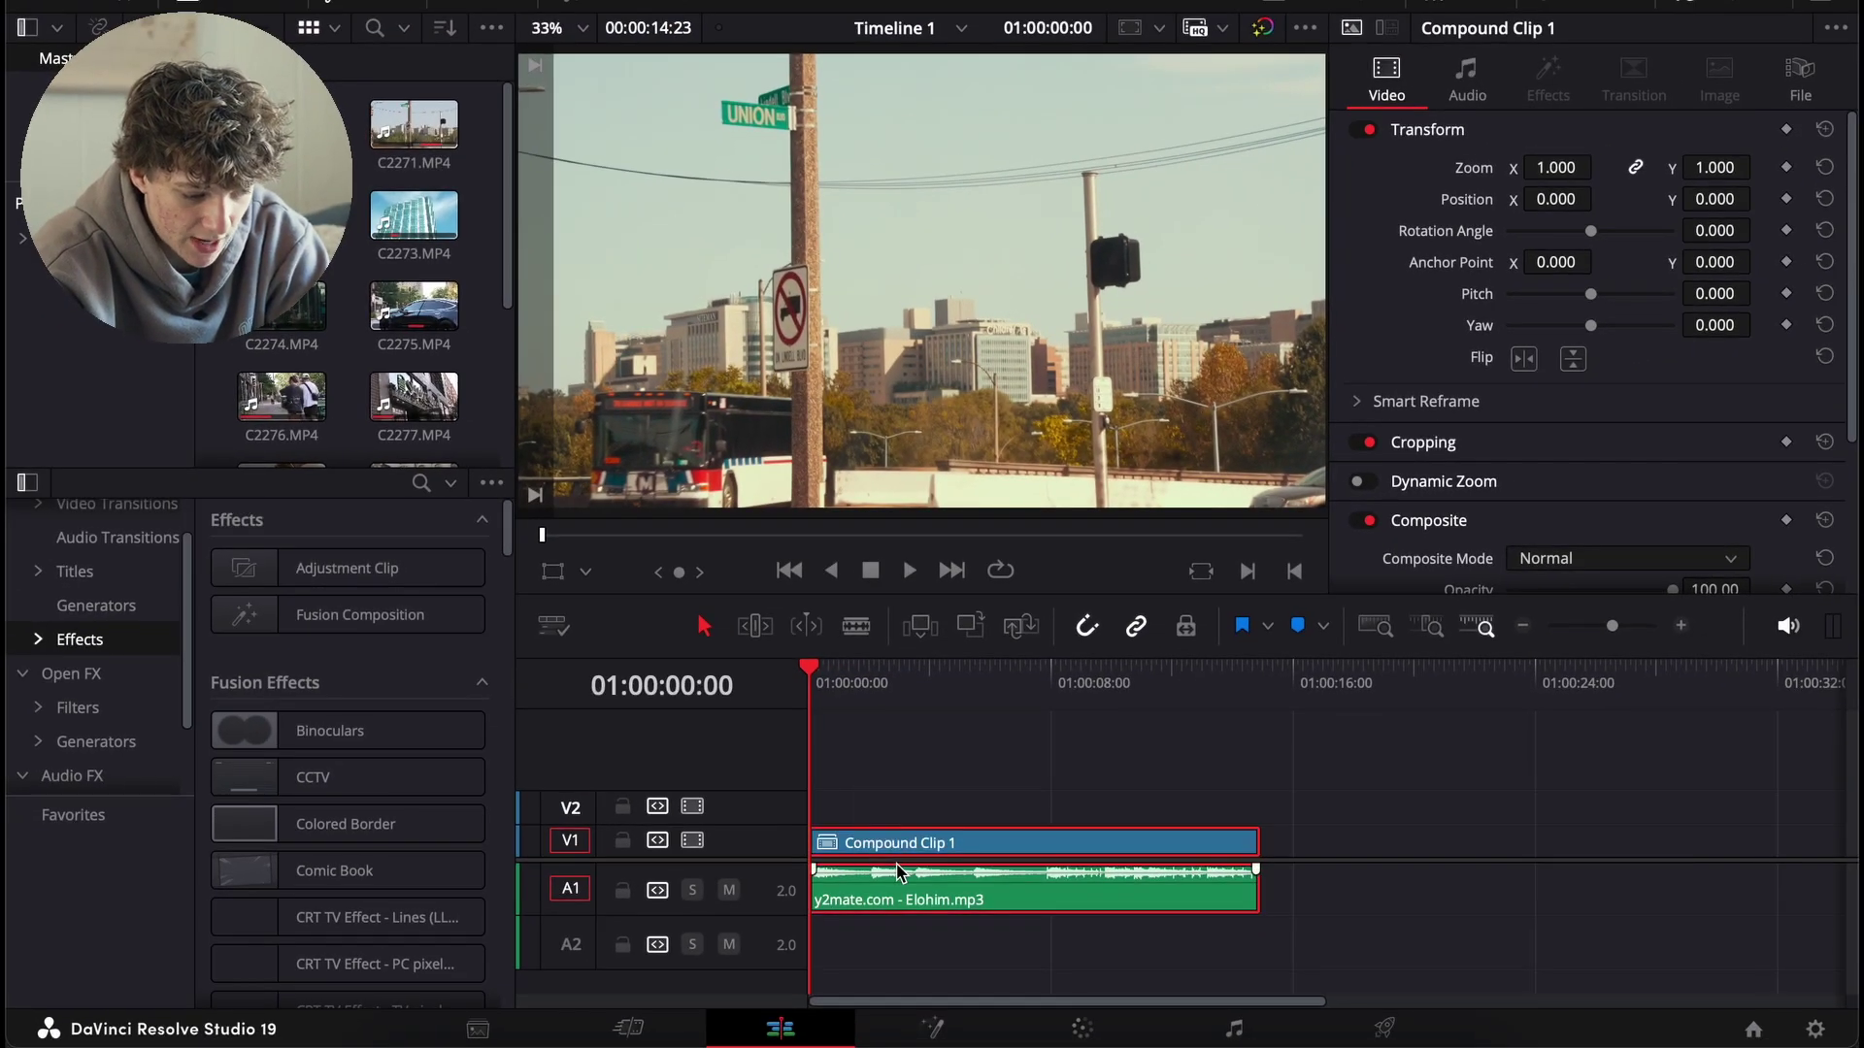
- Link Compound Clip 1 with the Elohim.mp3 music clip
right_click(918, 904)
click(956, 872)
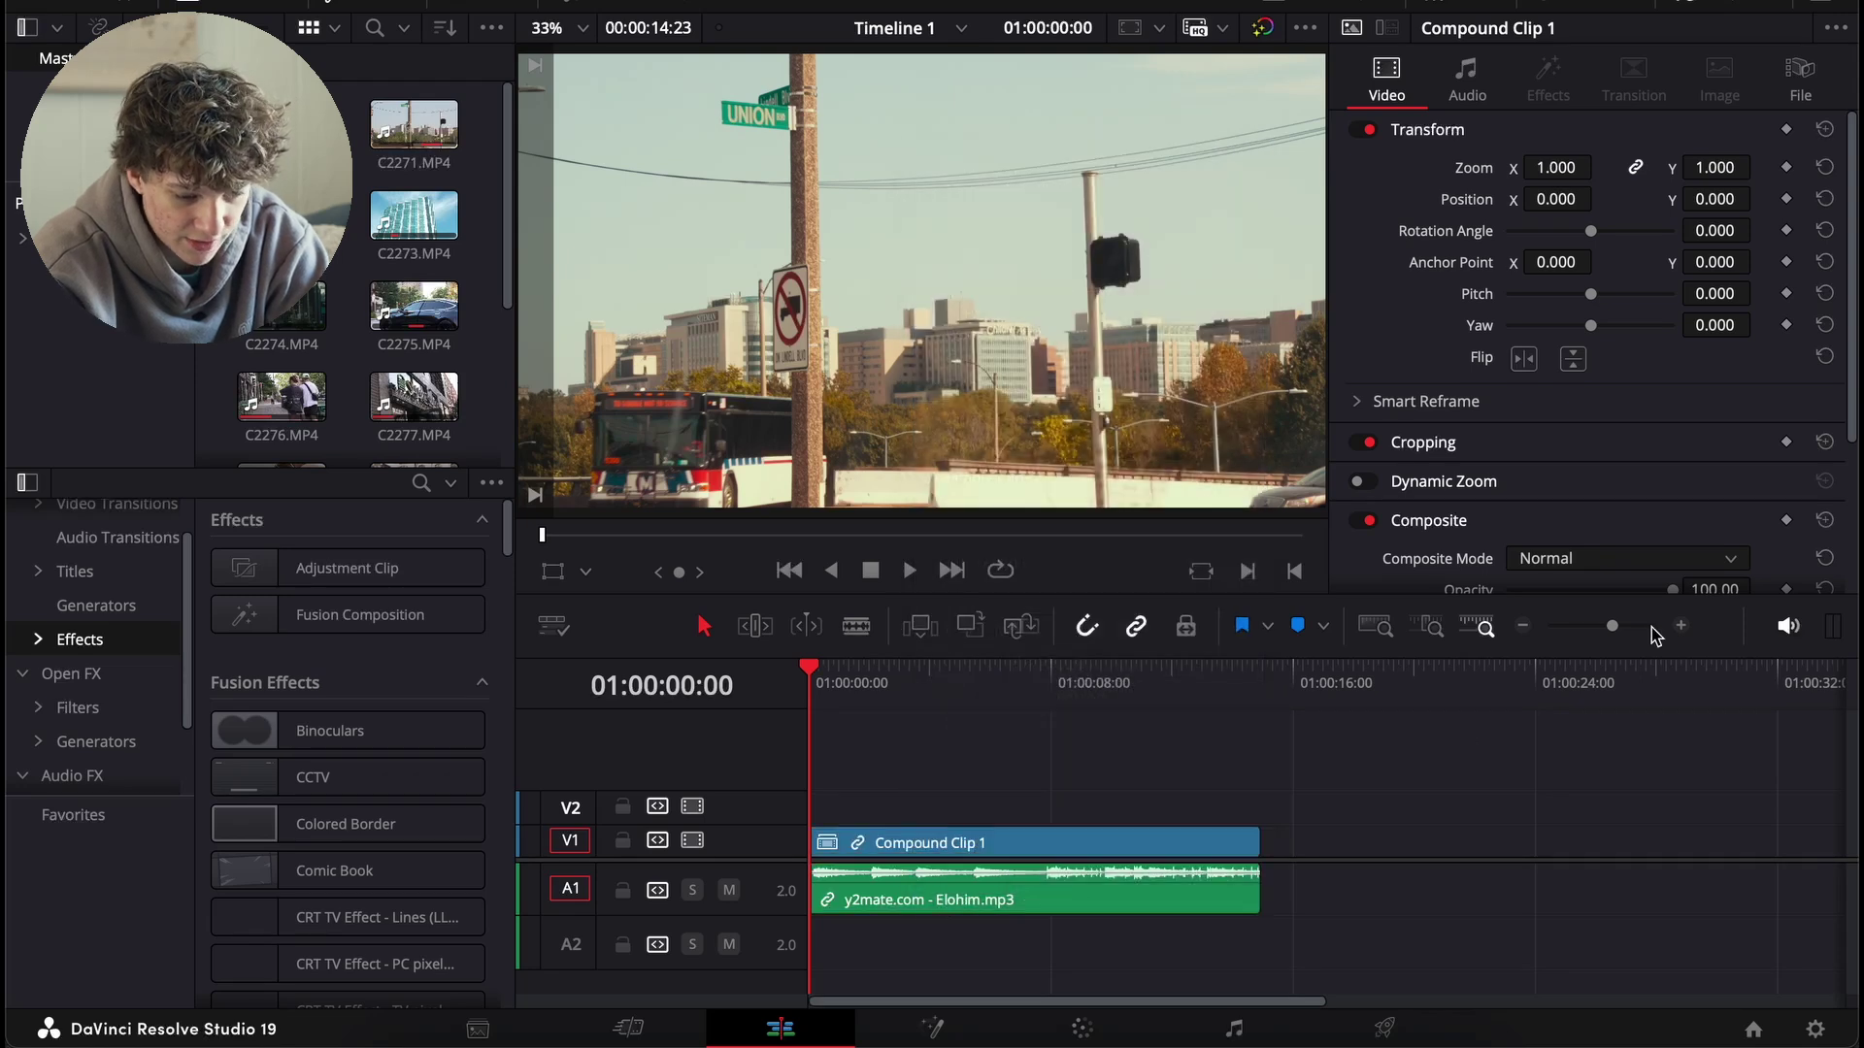
- Play back the opening seconds of the timeline and return the playhead to the start
click(1682, 629)
drag(825, 691, 493, 763)
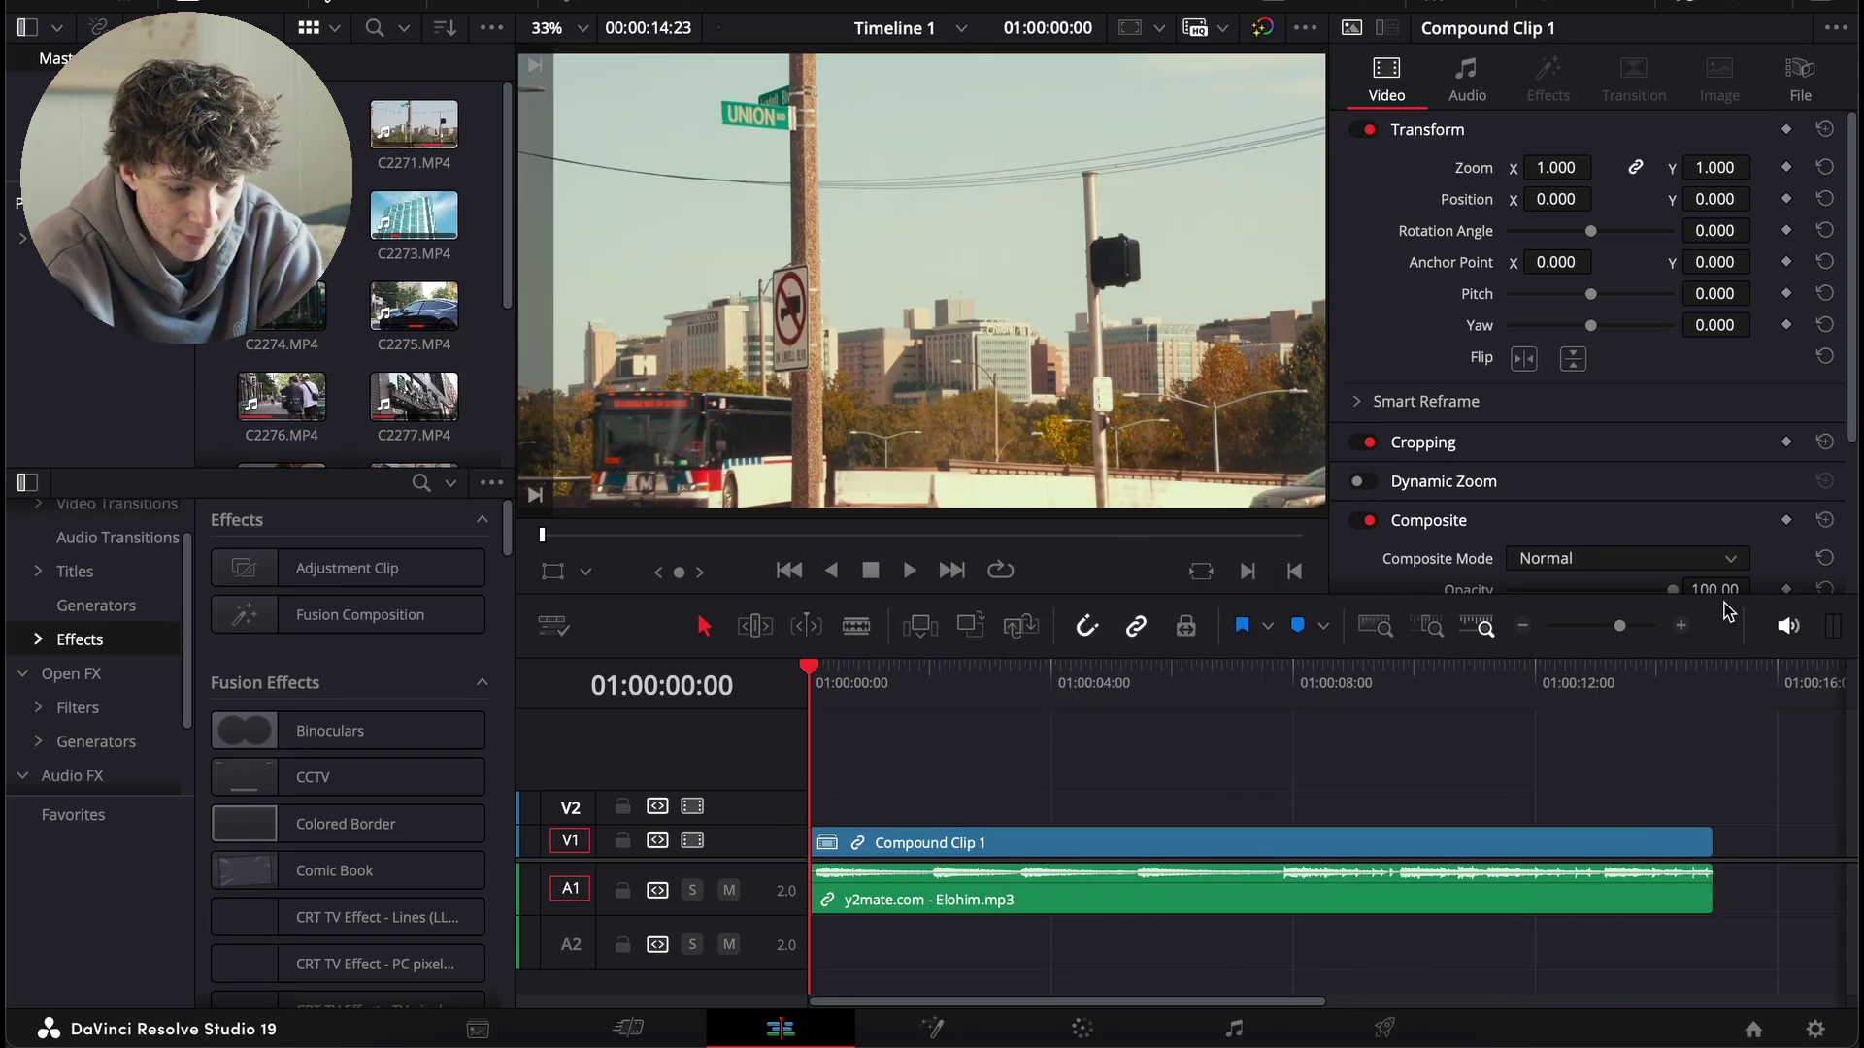
click(1681, 628)
key(space)
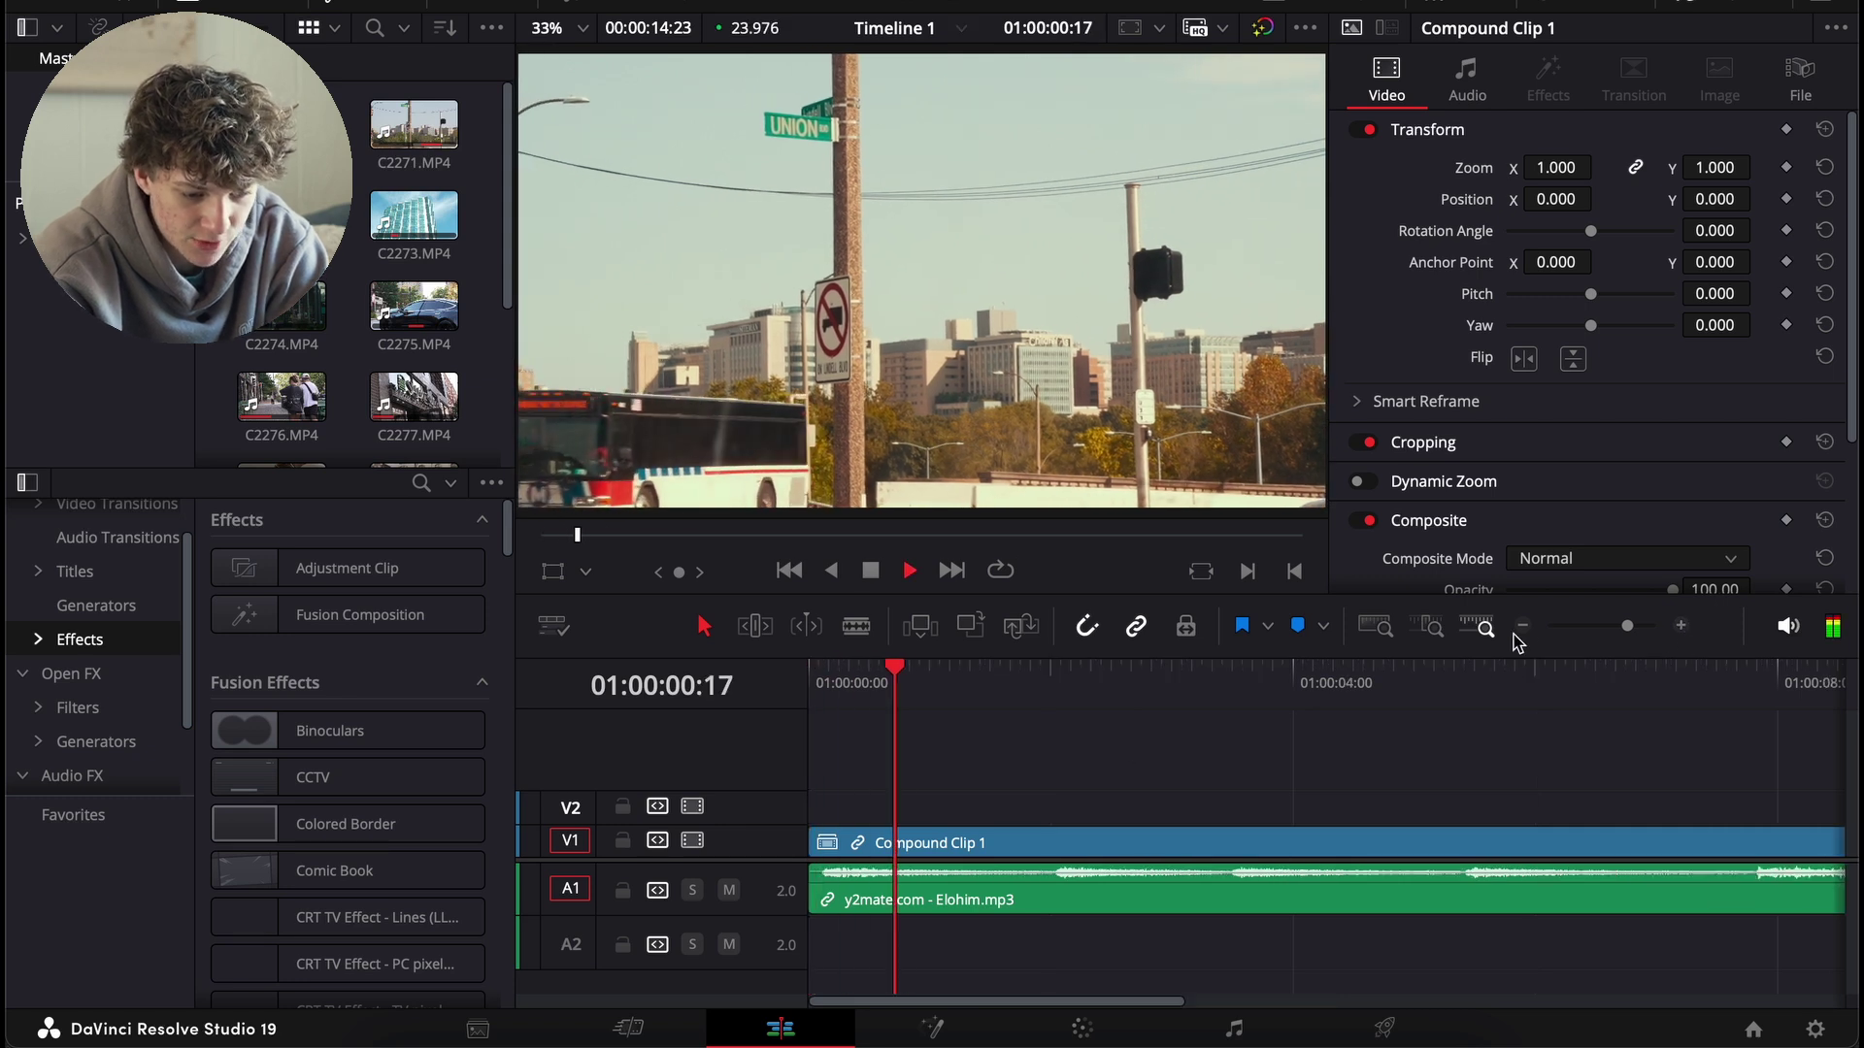
click(1523, 627)
click(1523, 627)
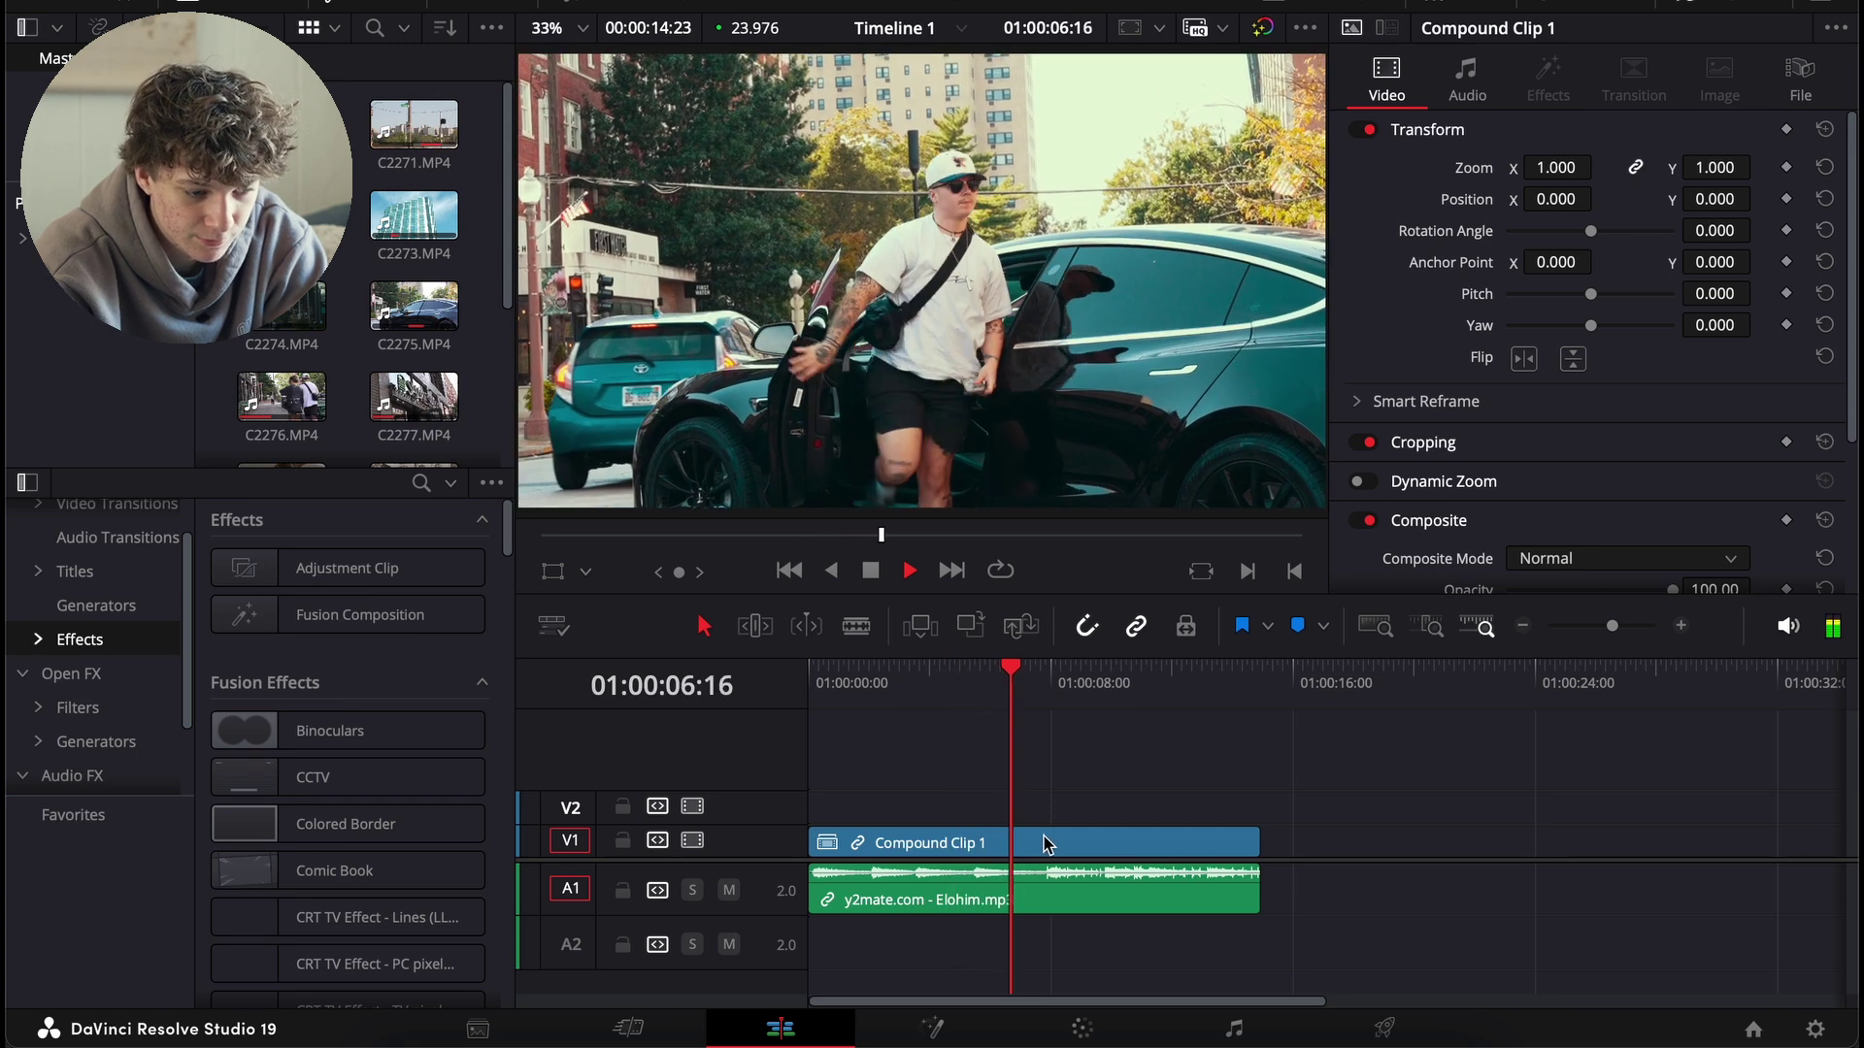
key(space)
drag(1006, 697, 677, 725)
- Shift all video clips and the music about 10 frames later, leaving a gap at the timeline's start
click(1682, 626)
click(1682, 626)
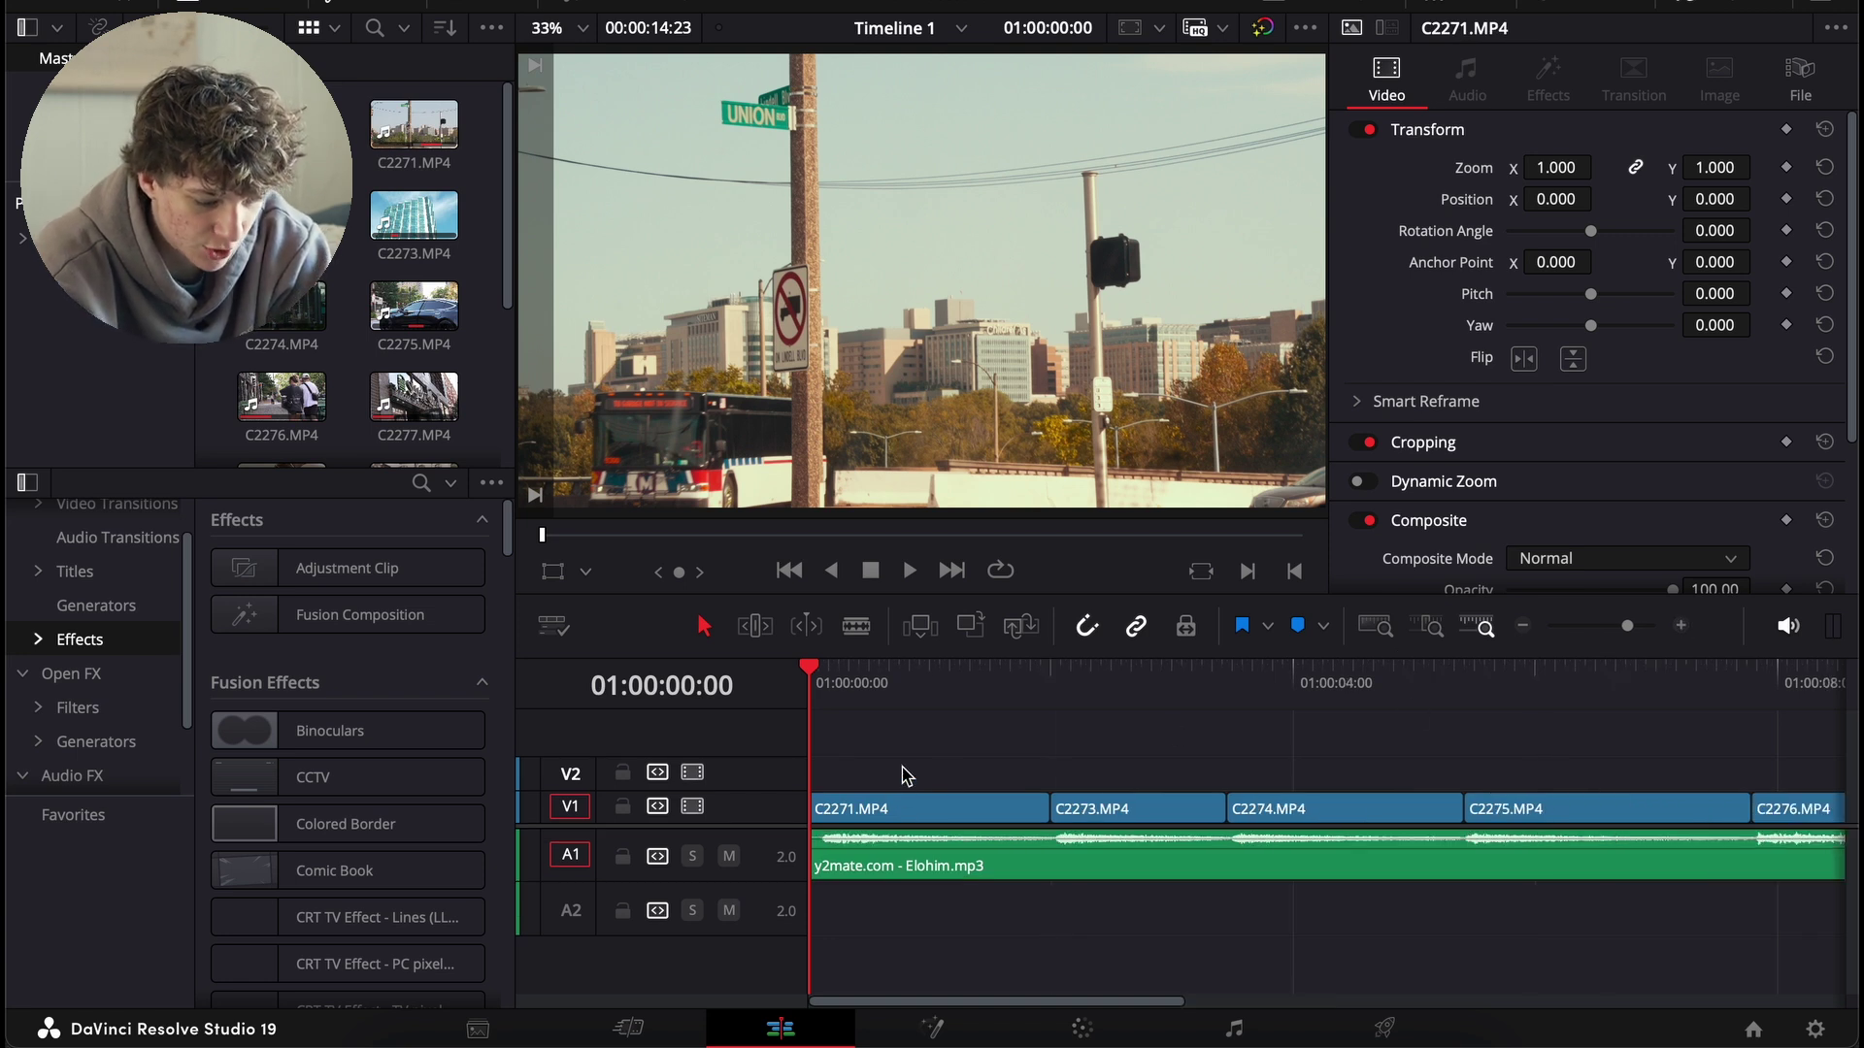
click(1524, 629)
click(1524, 629)
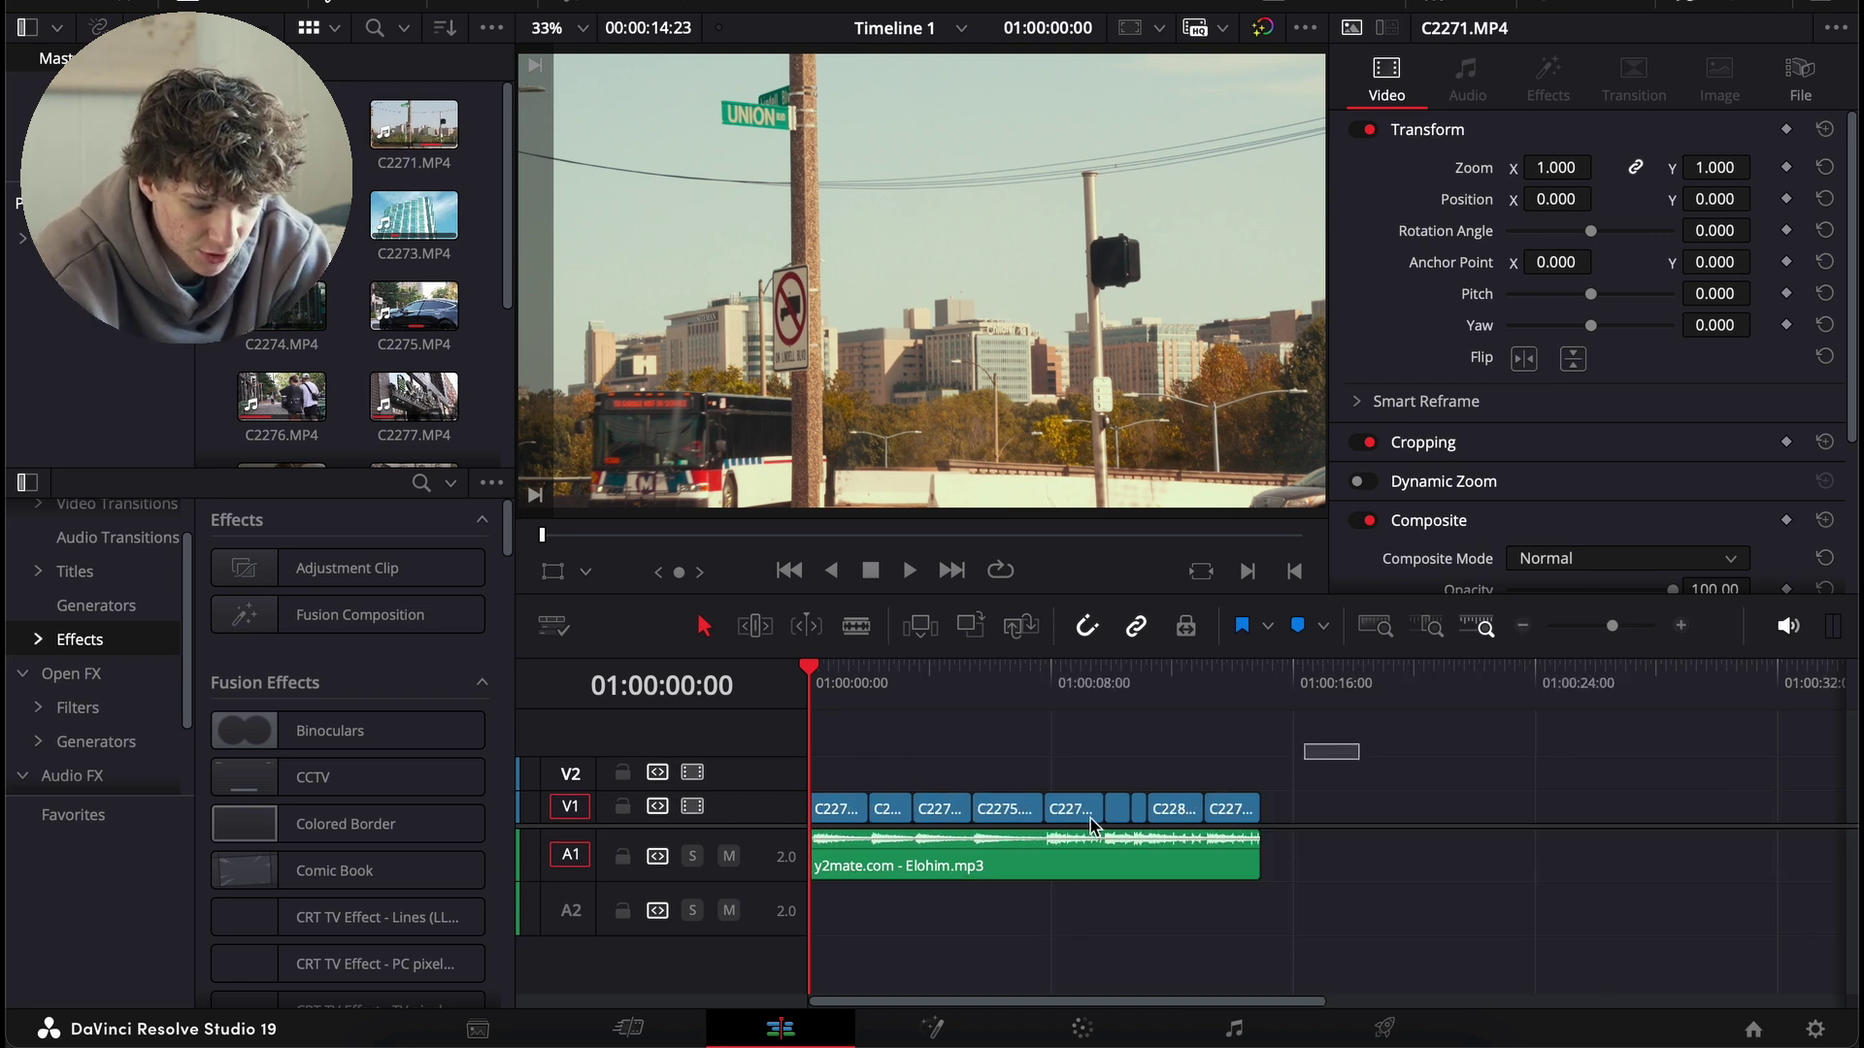
drag(1359, 743, 808, 869)
click(1683, 626)
click(1682, 626)
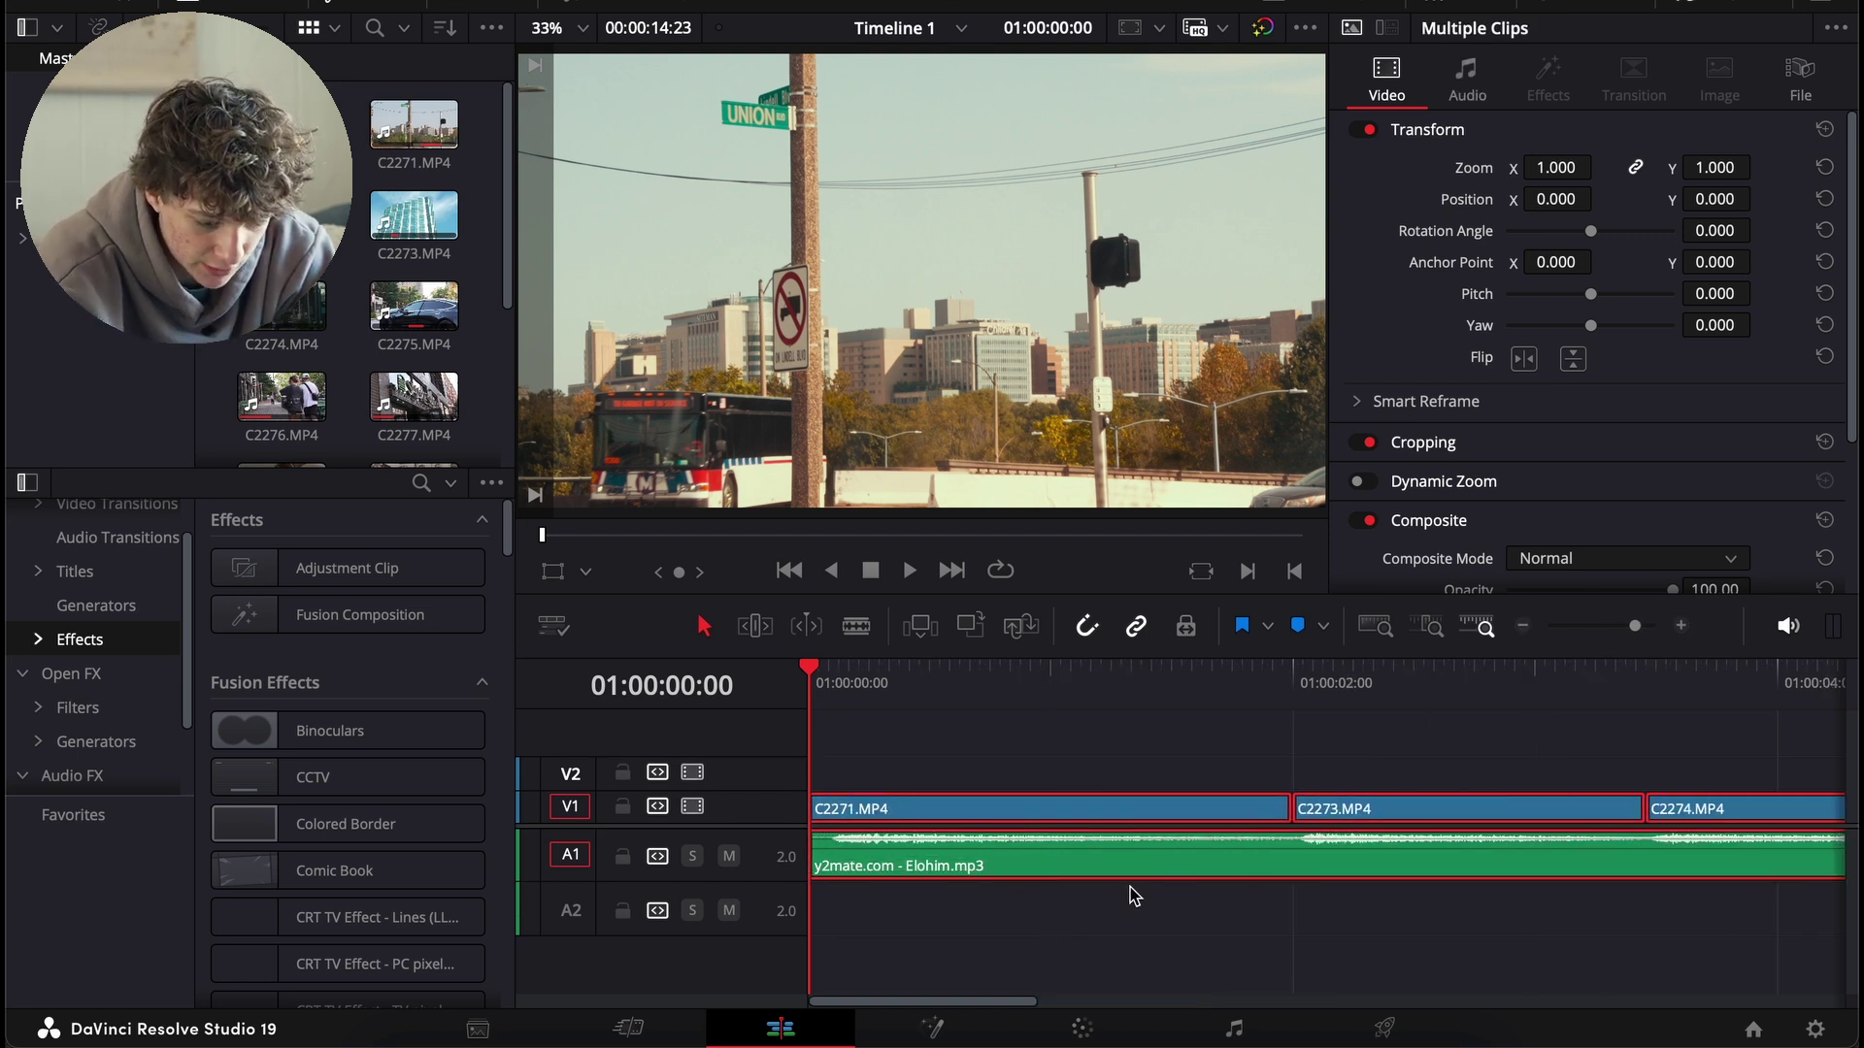
drag(1068, 873, 1194, 879)
click(979, 782)
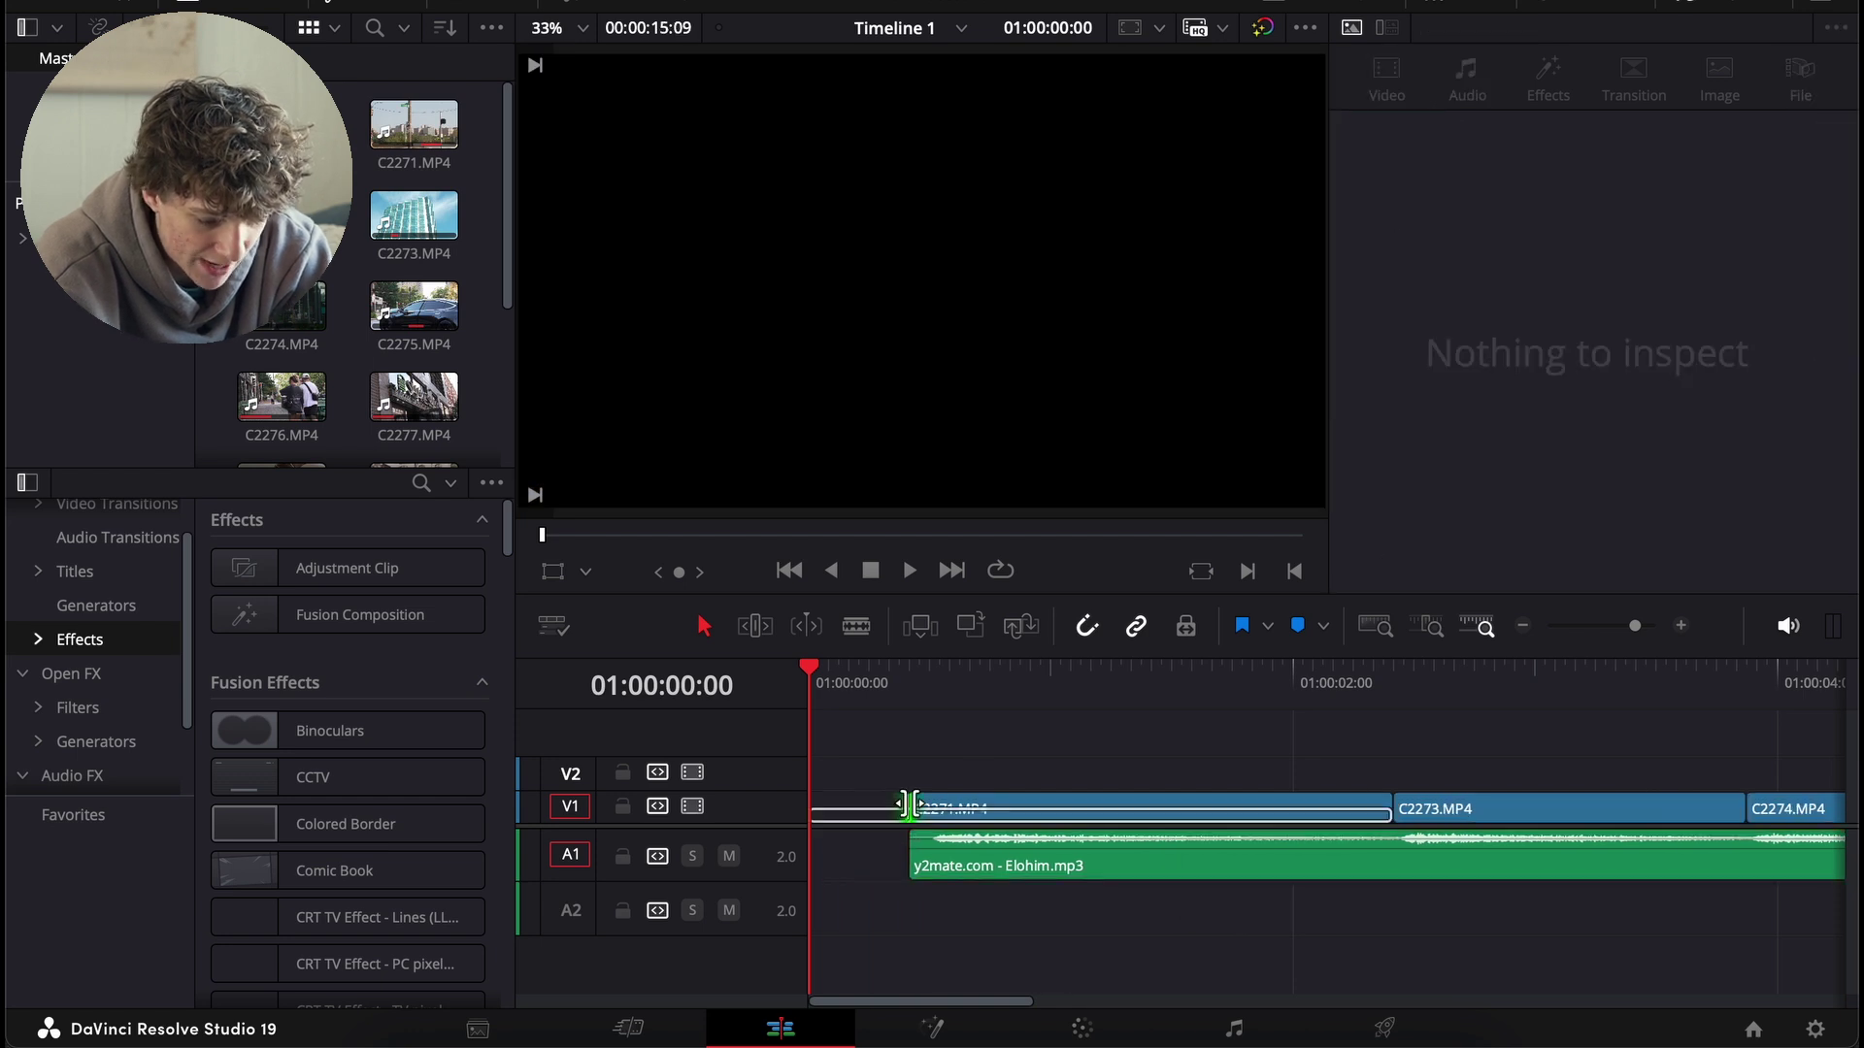
- Extend the head of the first clip, C2271.MP4, back to the start of the timeline
drag(909, 806, 762, 811)
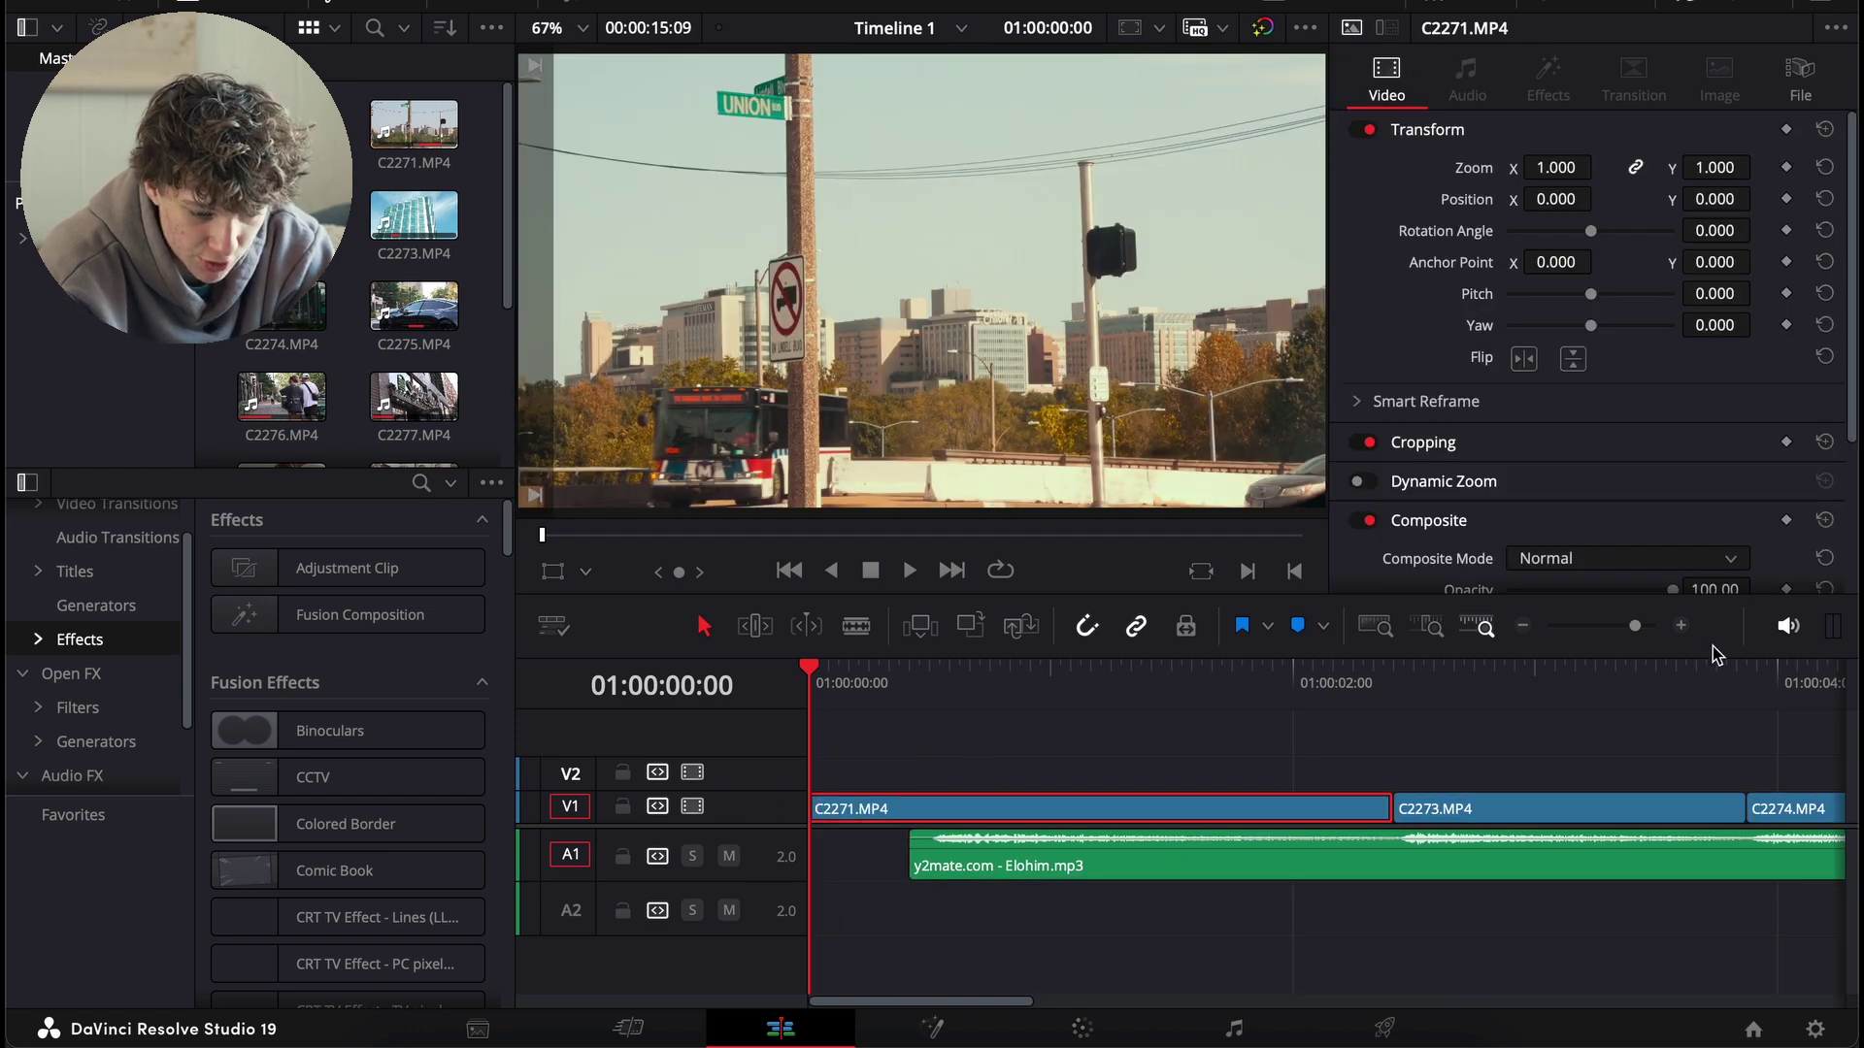
click(1681, 626)
key(Down)
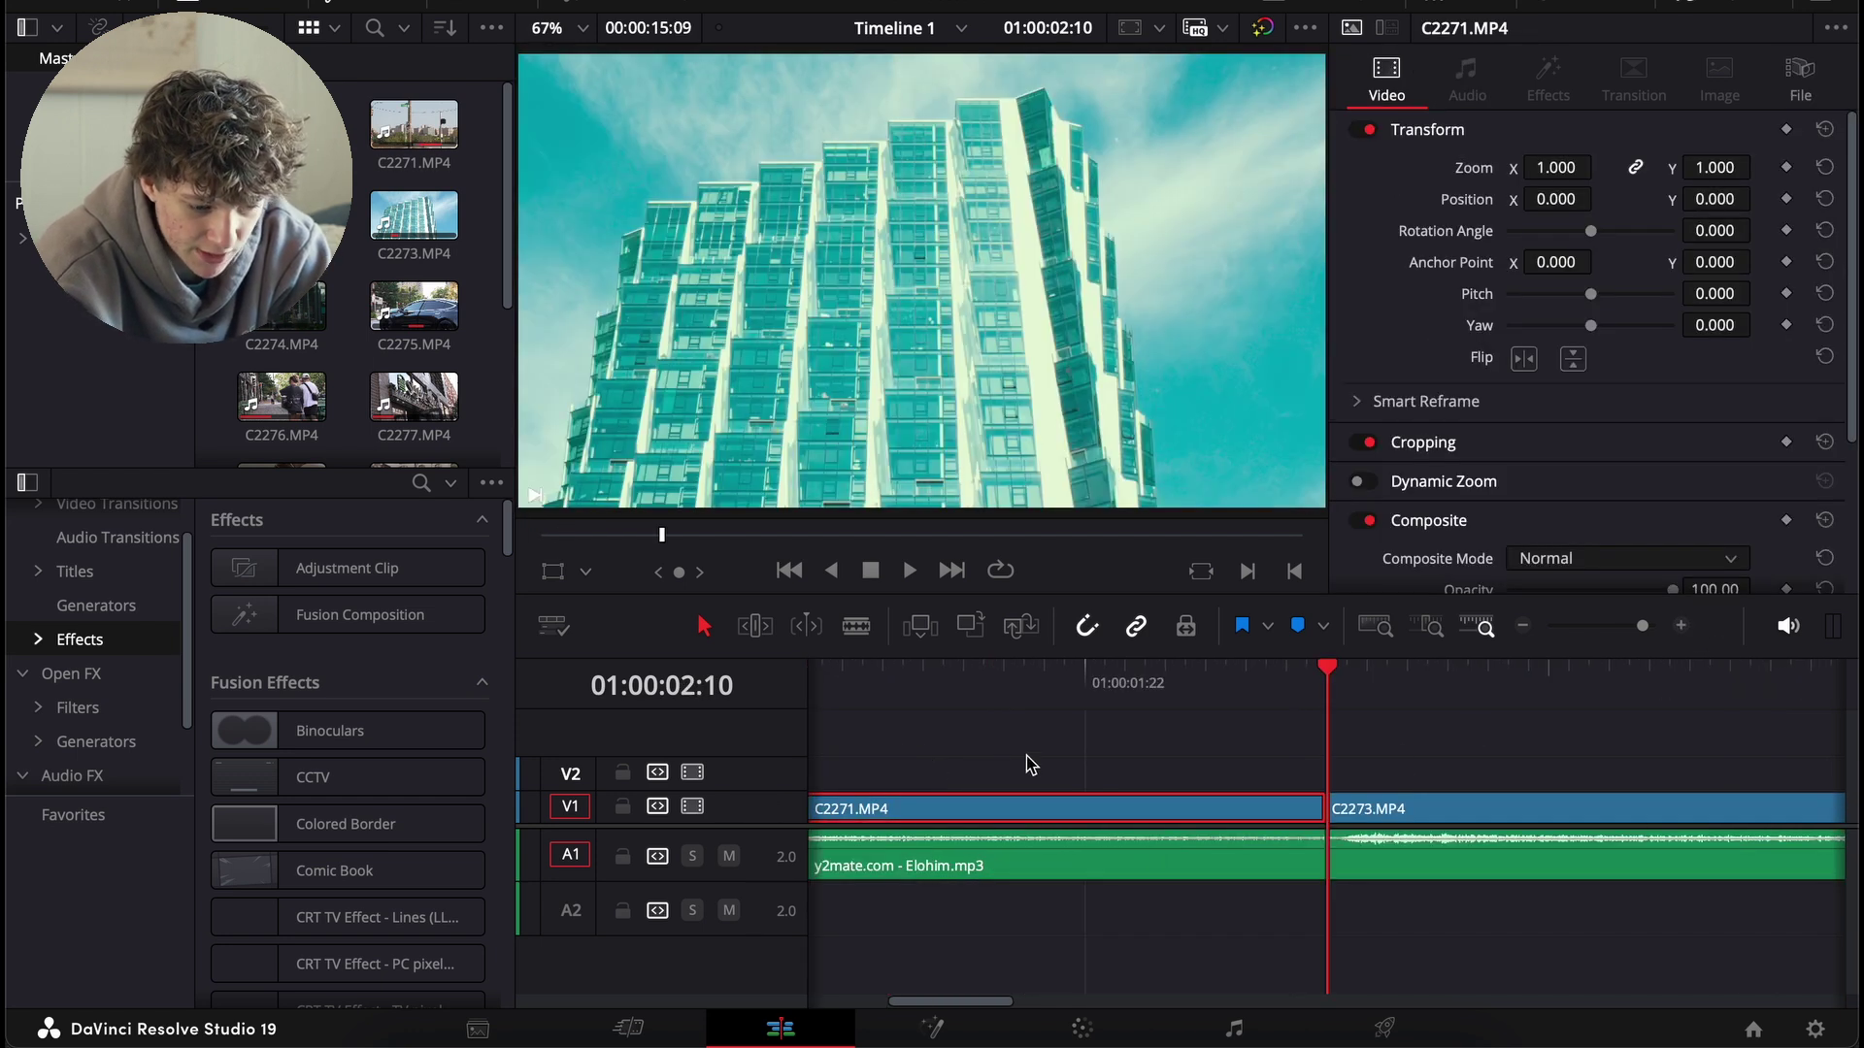
click(1524, 633)
drag(847, 668, 826, 669)
key(shift+z)
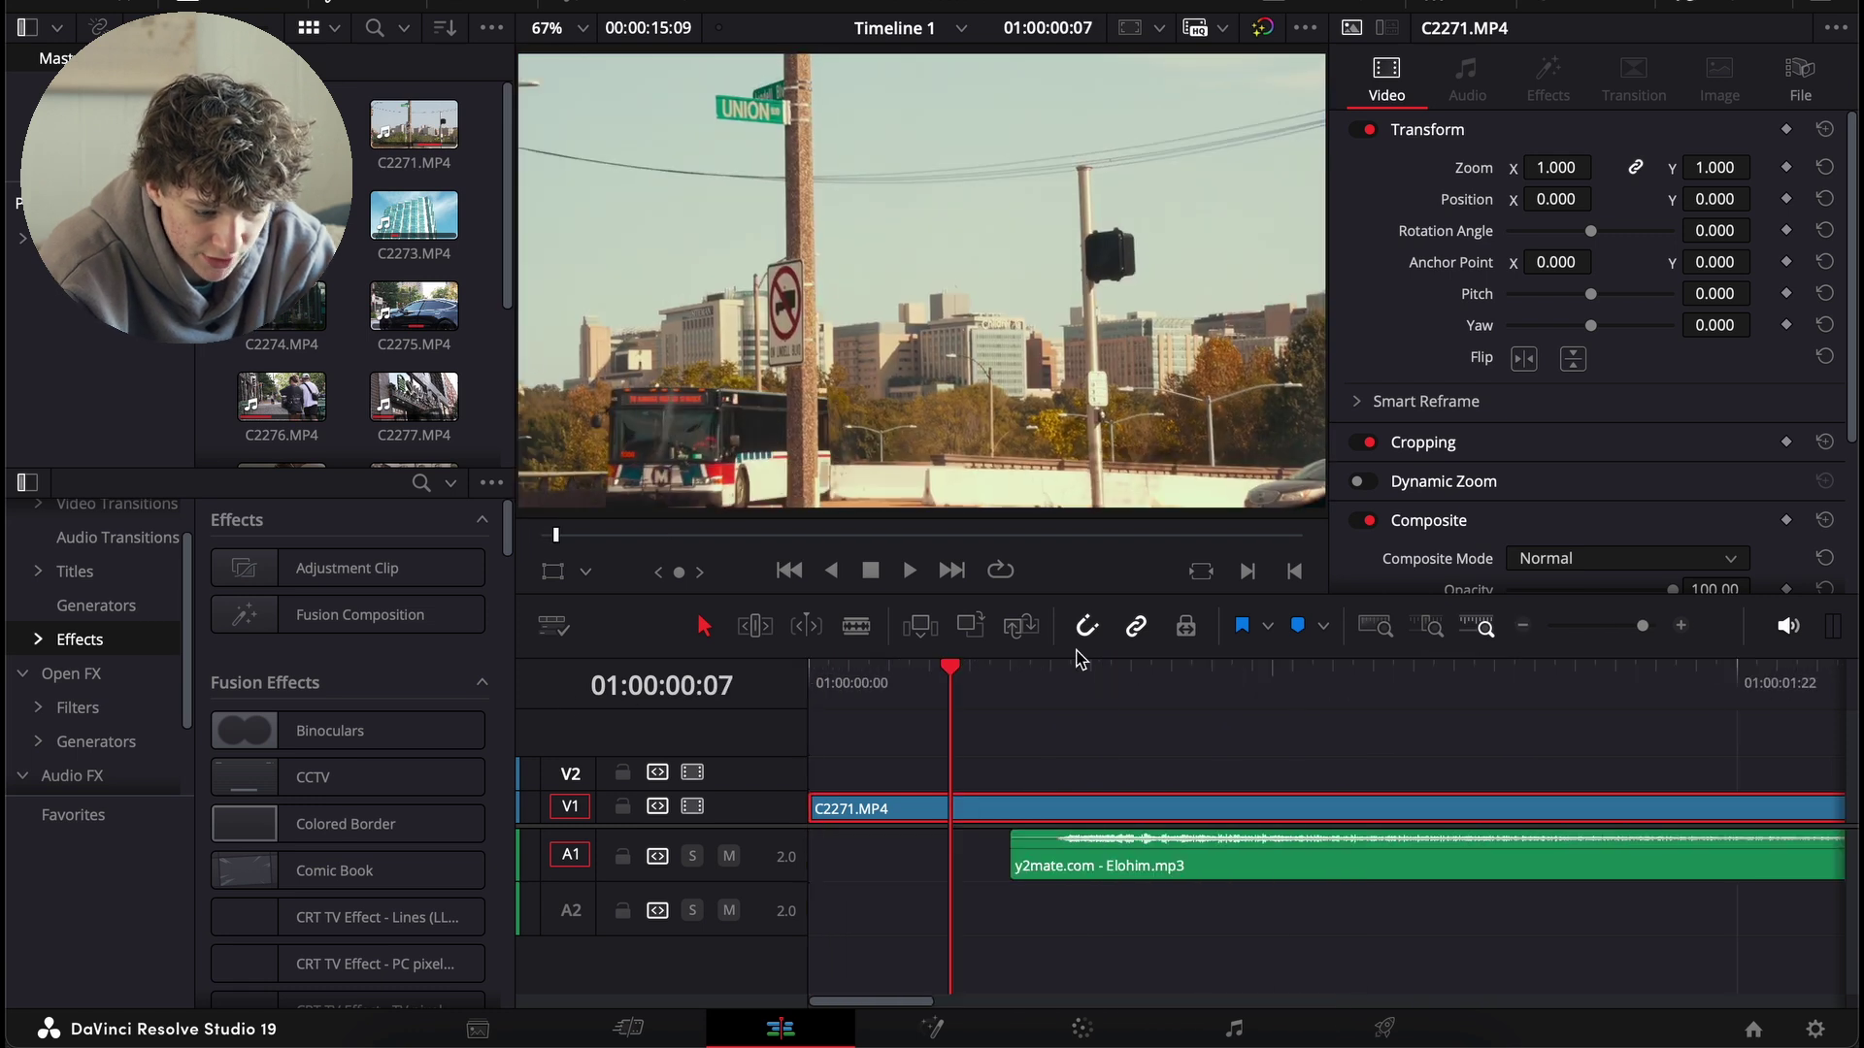
- Ripple-trim the first four frames off the head of C2271.MP4
click(1012, 666)
key(space)
key(Left)
key(Left)
key(Left)
key(Left)
key(Left)
key(Left)
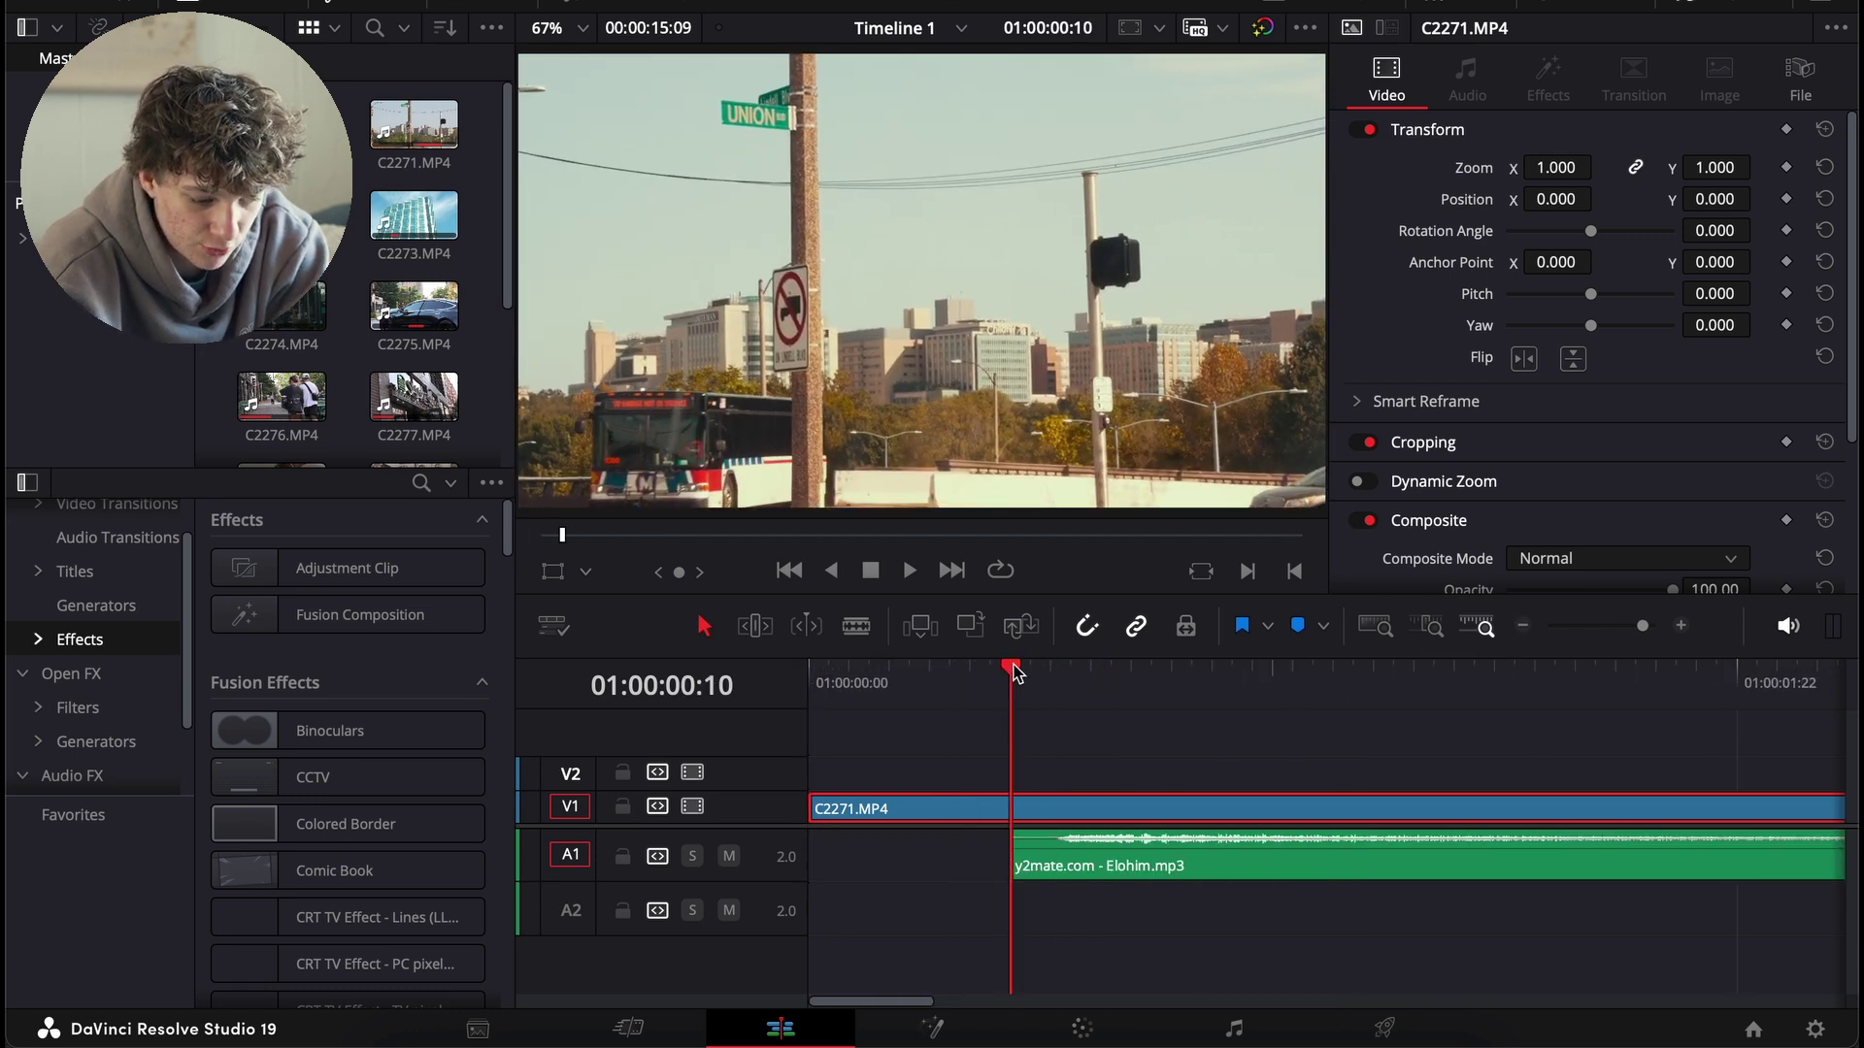
key(Left)
key(Left)
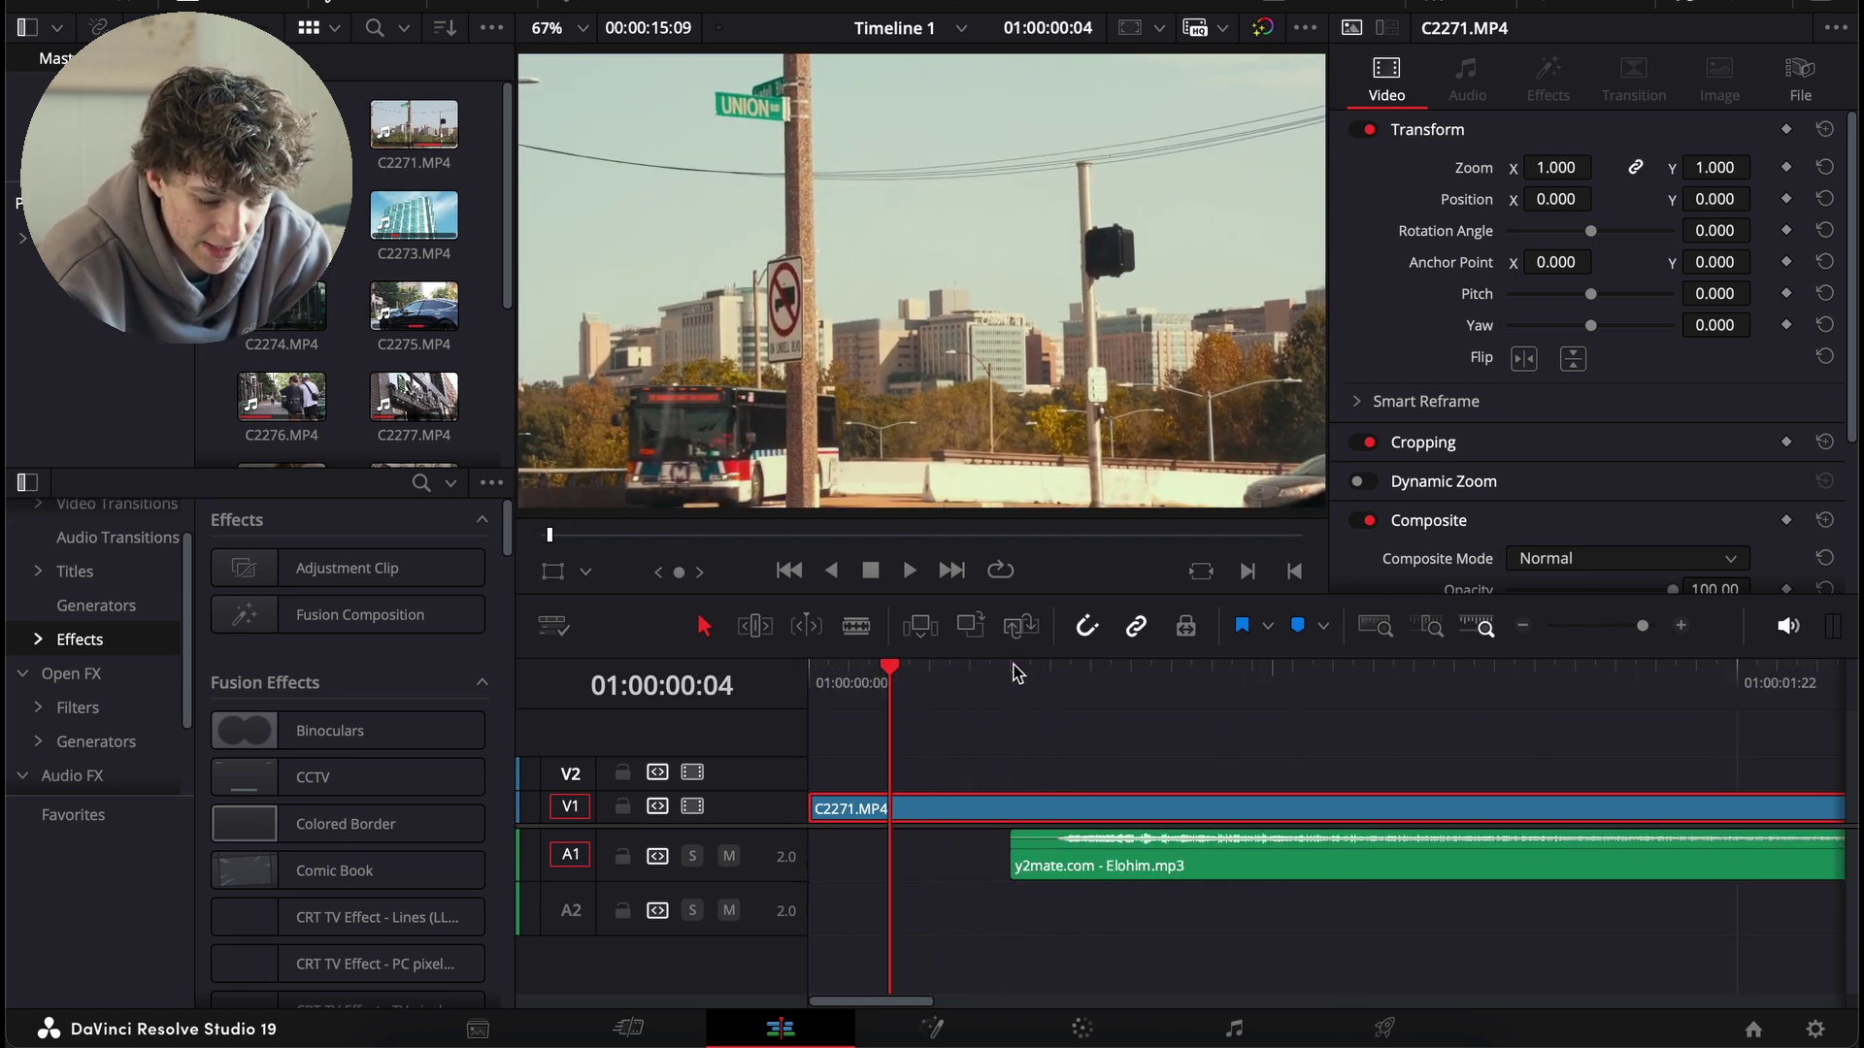
key(shift+[)
key(BackSpace)
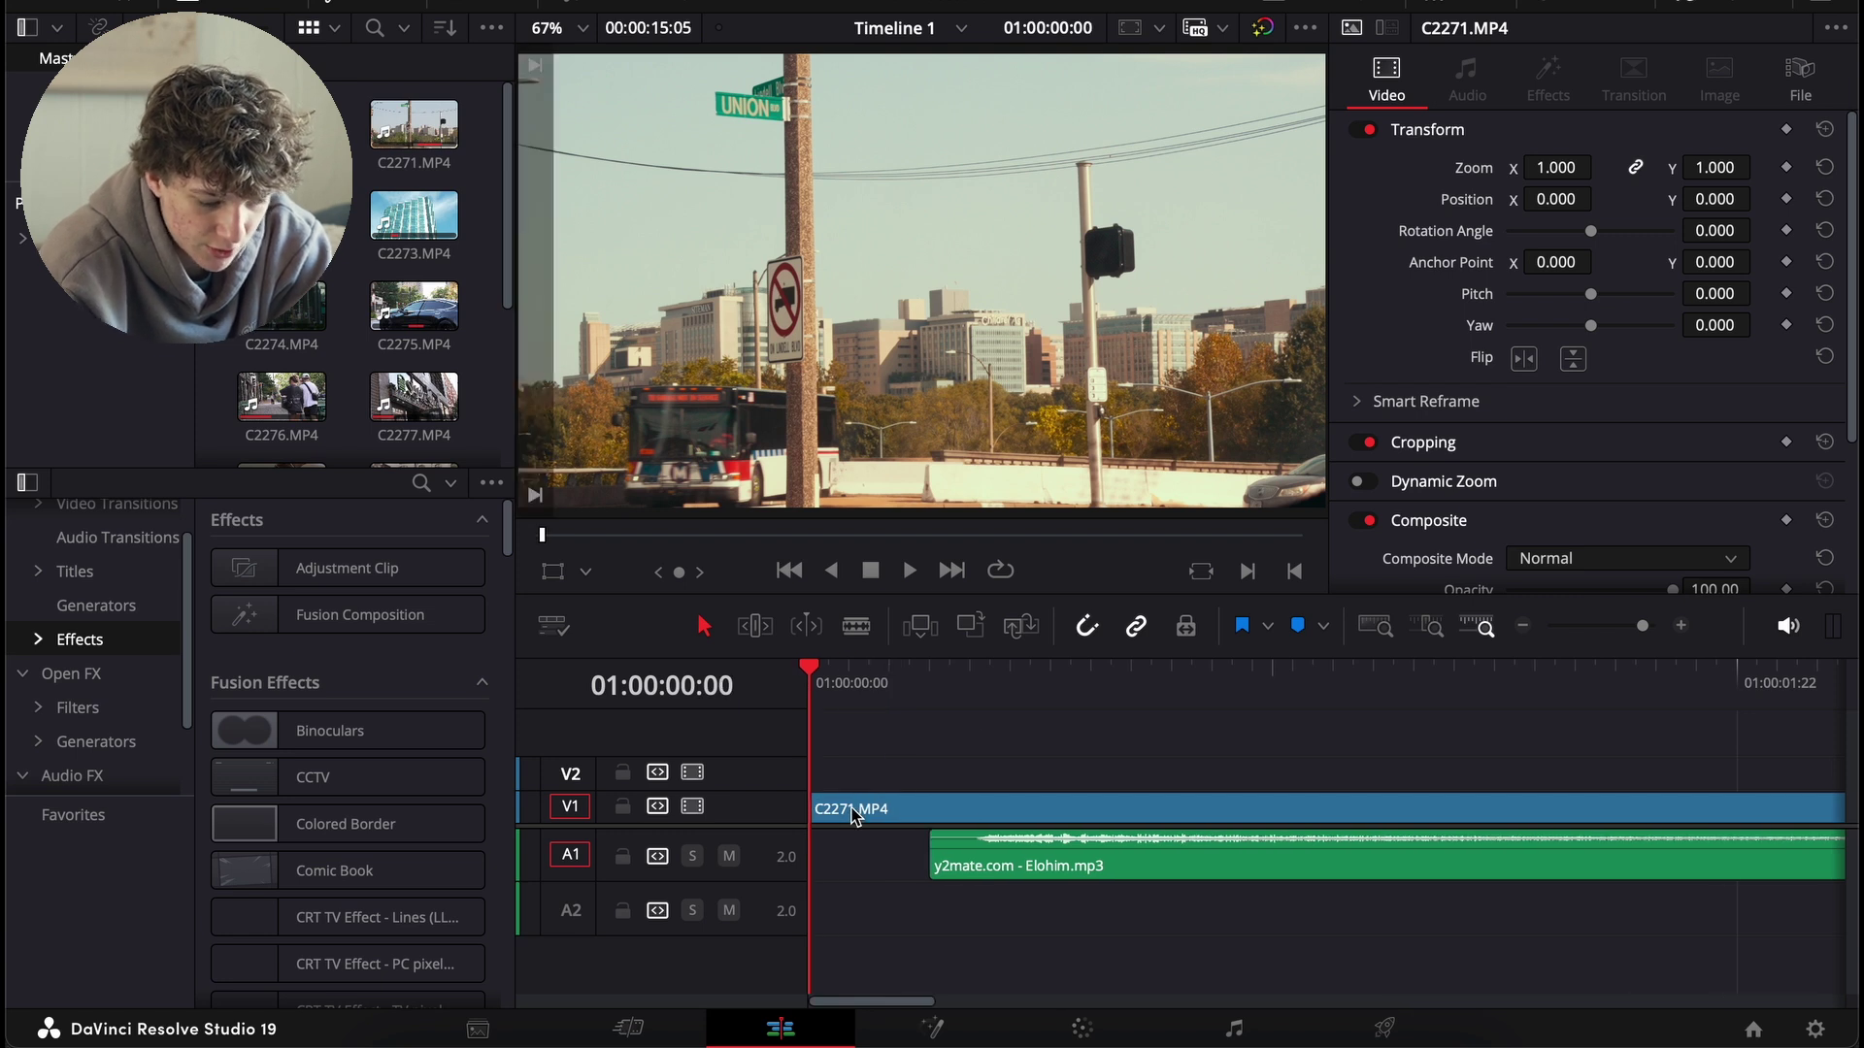
- Cut C2271.MP4 after its first frame and trim away the second frame, leaving a one-frame gap
key(Right)
click(851, 815)
key(super+b)
key(Right)
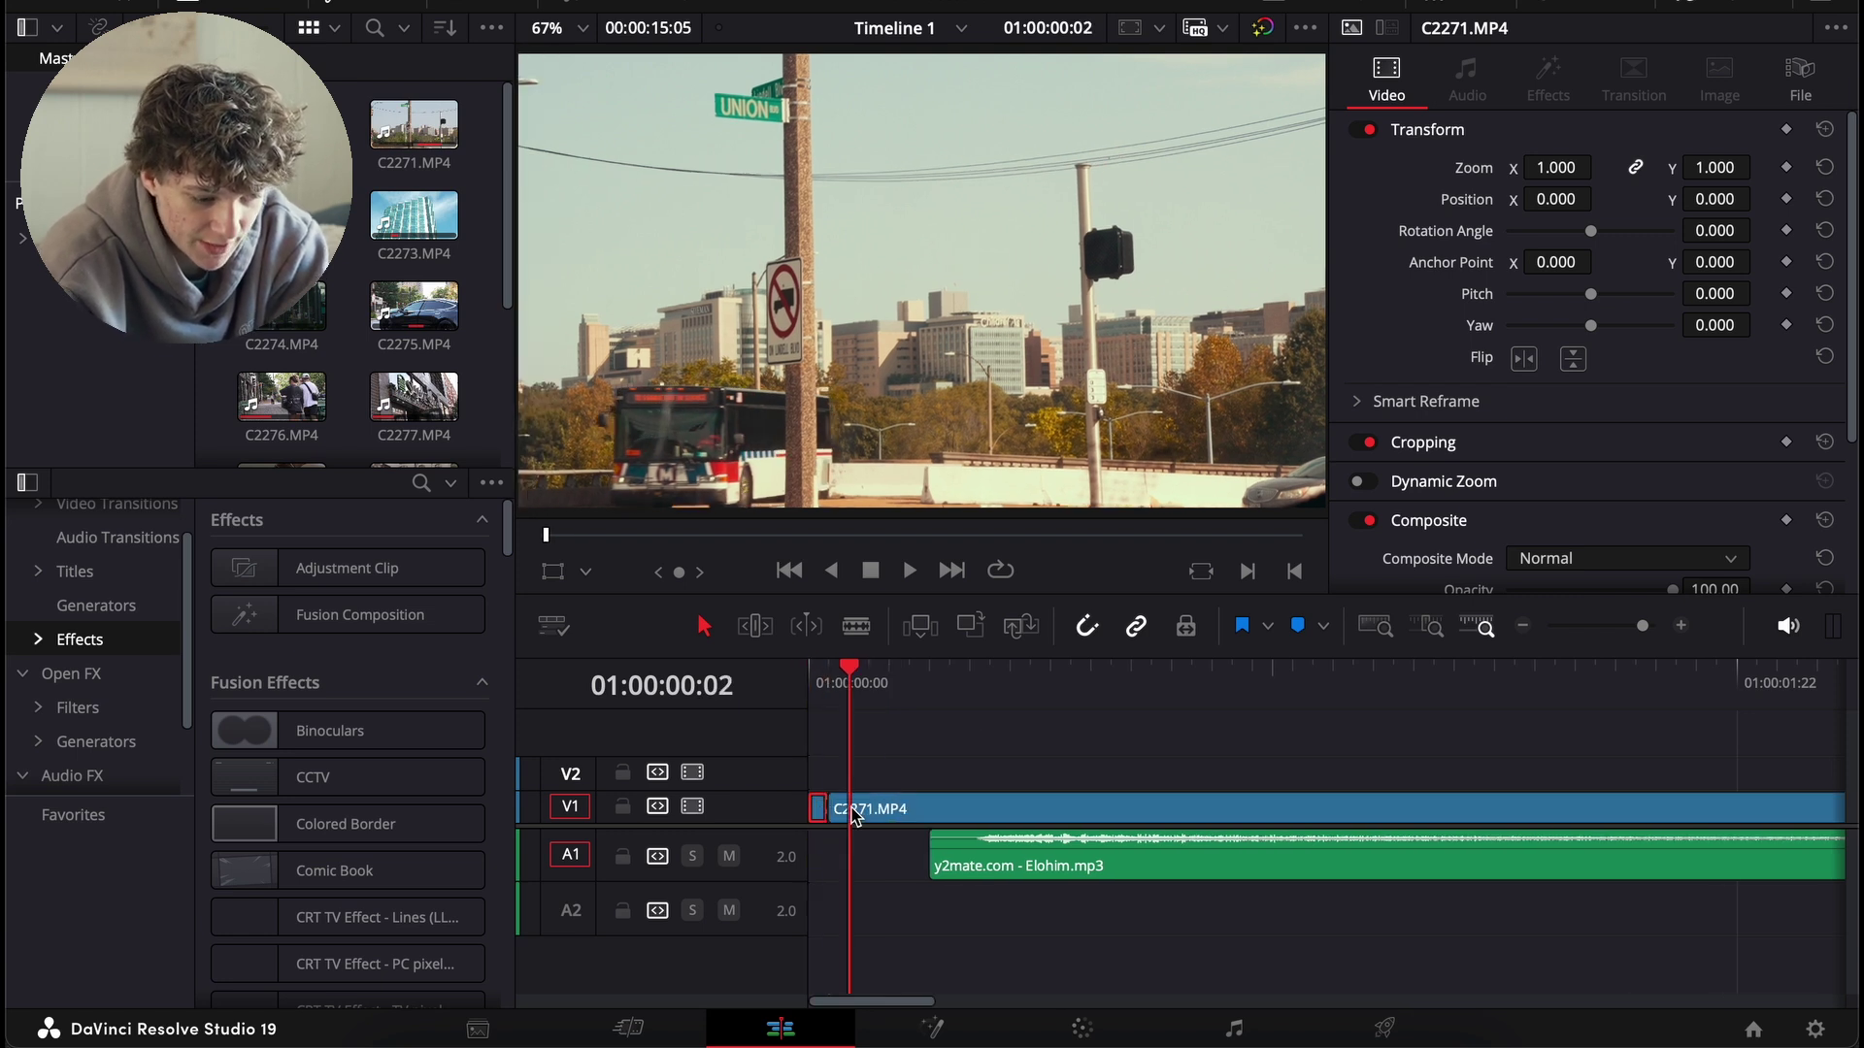
key(shift+[)
key(Right)
click(878, 822)
key(Right)
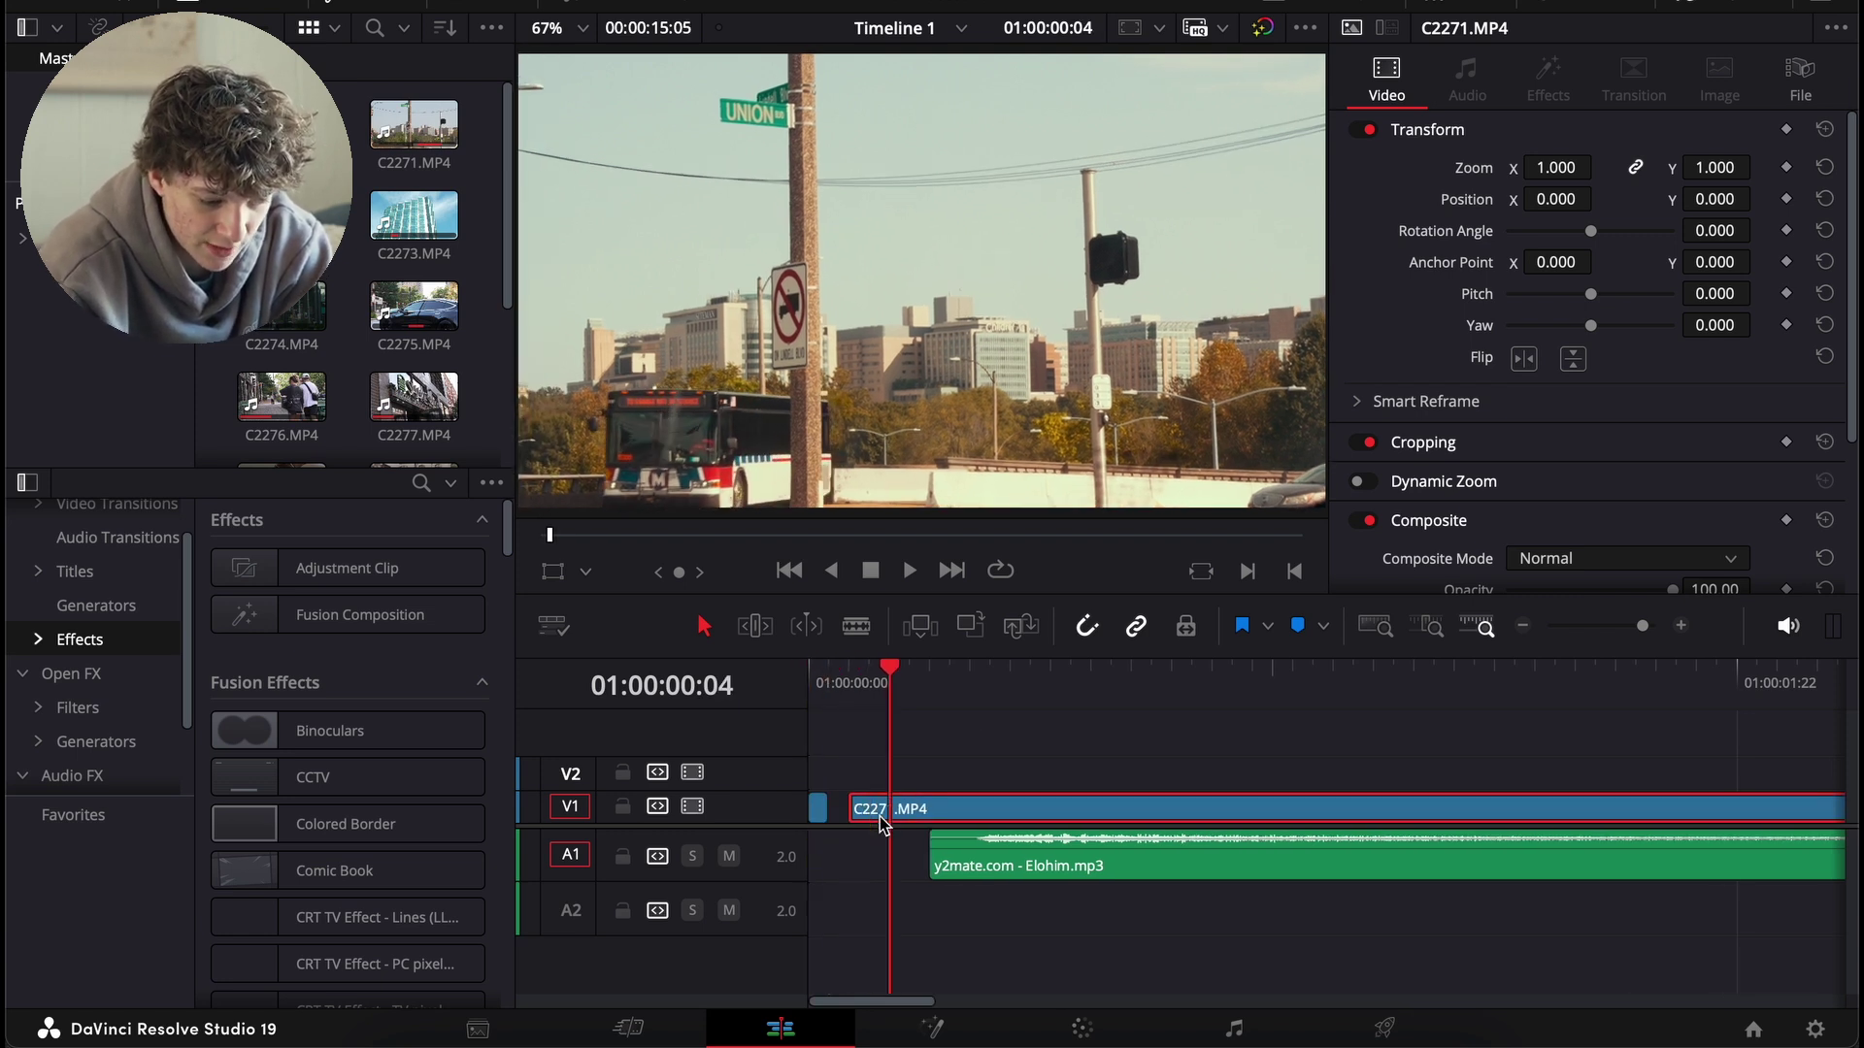
- Split C2271.MP4 at frames 3, 4 and 6, and delete the one-frame piece starting at frame 3
key(Left)
key(ctrl+b)
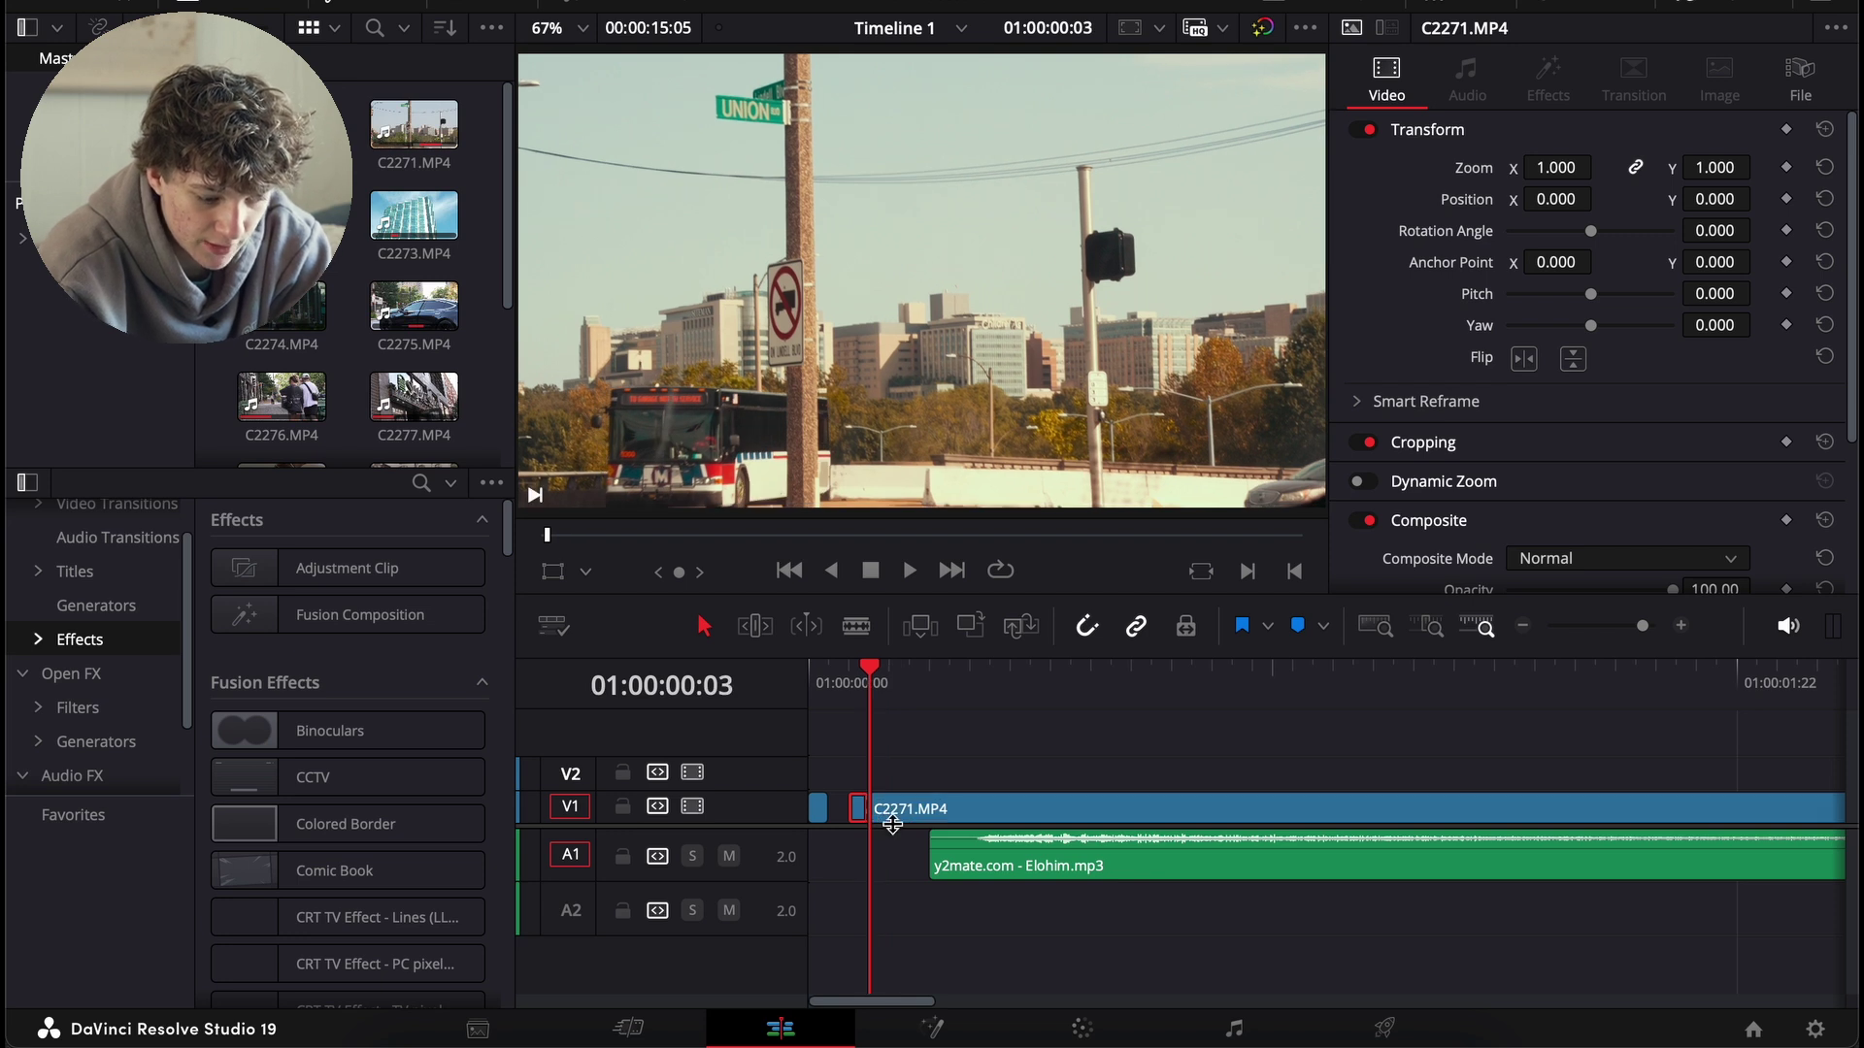
click(898, 818)
key(Right)
key(ctrl+b)
key(Right)
key(Right)
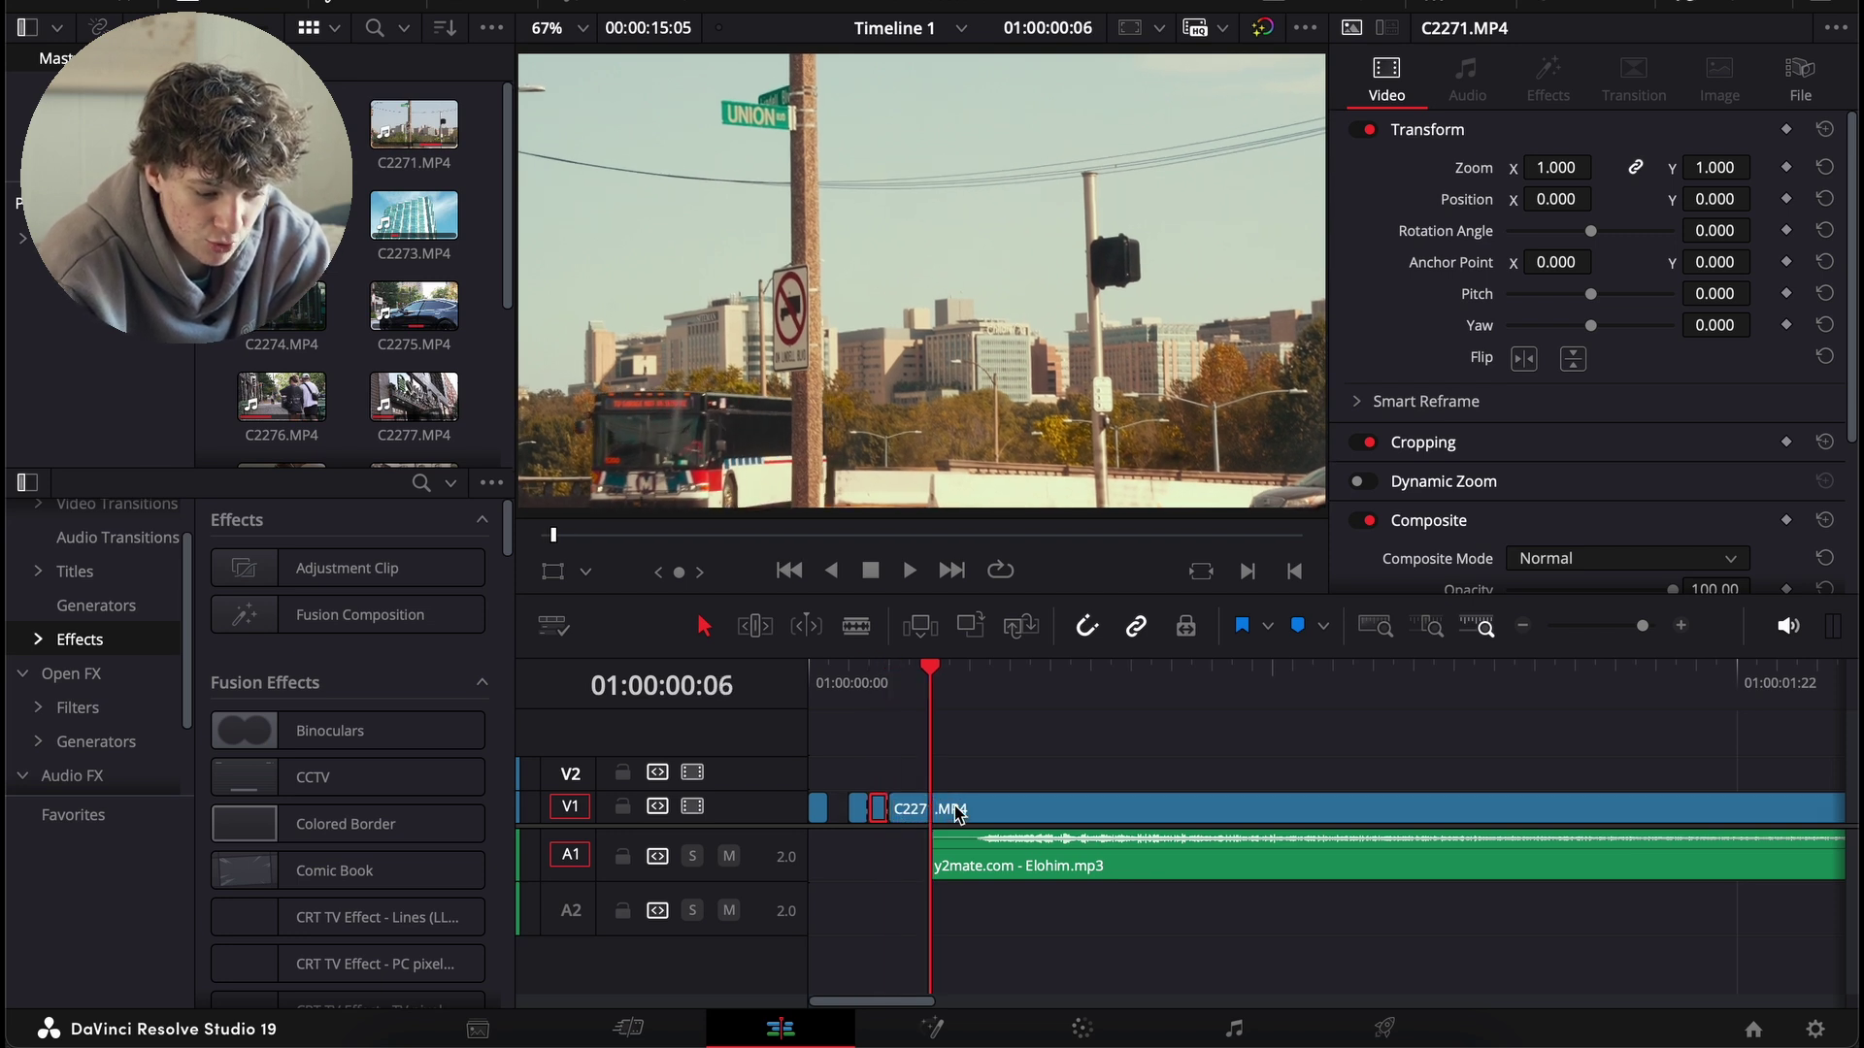
click(958, 816)
key(ctrl+b)
click(881, 811)
key(BackSpace)
- Split C2271.MP4 at frame 7 and delete the one-frame piece starting at frame 6
key(Right)
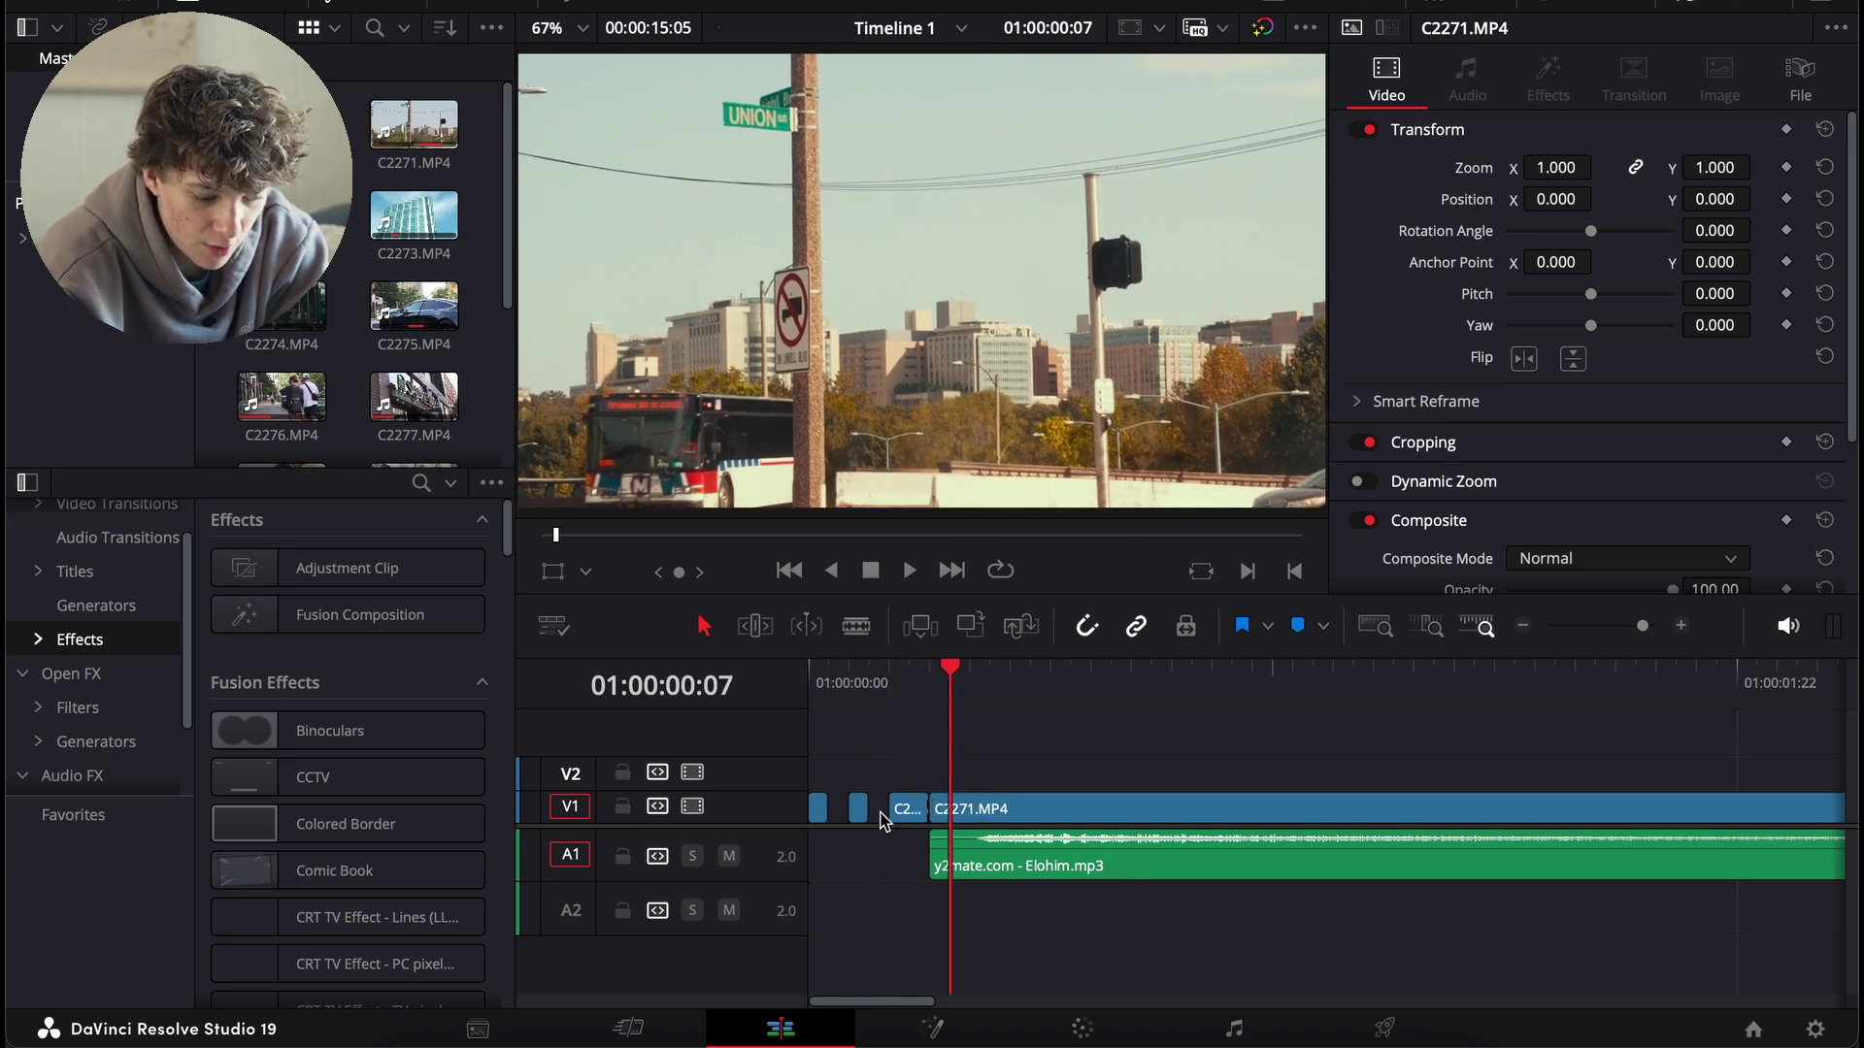
click(1027, 814)
key(ctrl+b)
key(BackSpace)
key(Right)
- Split C2271.MP4 at frames 8 and 9, remove the frame between them, and play the result from the start
click(1021, 811)
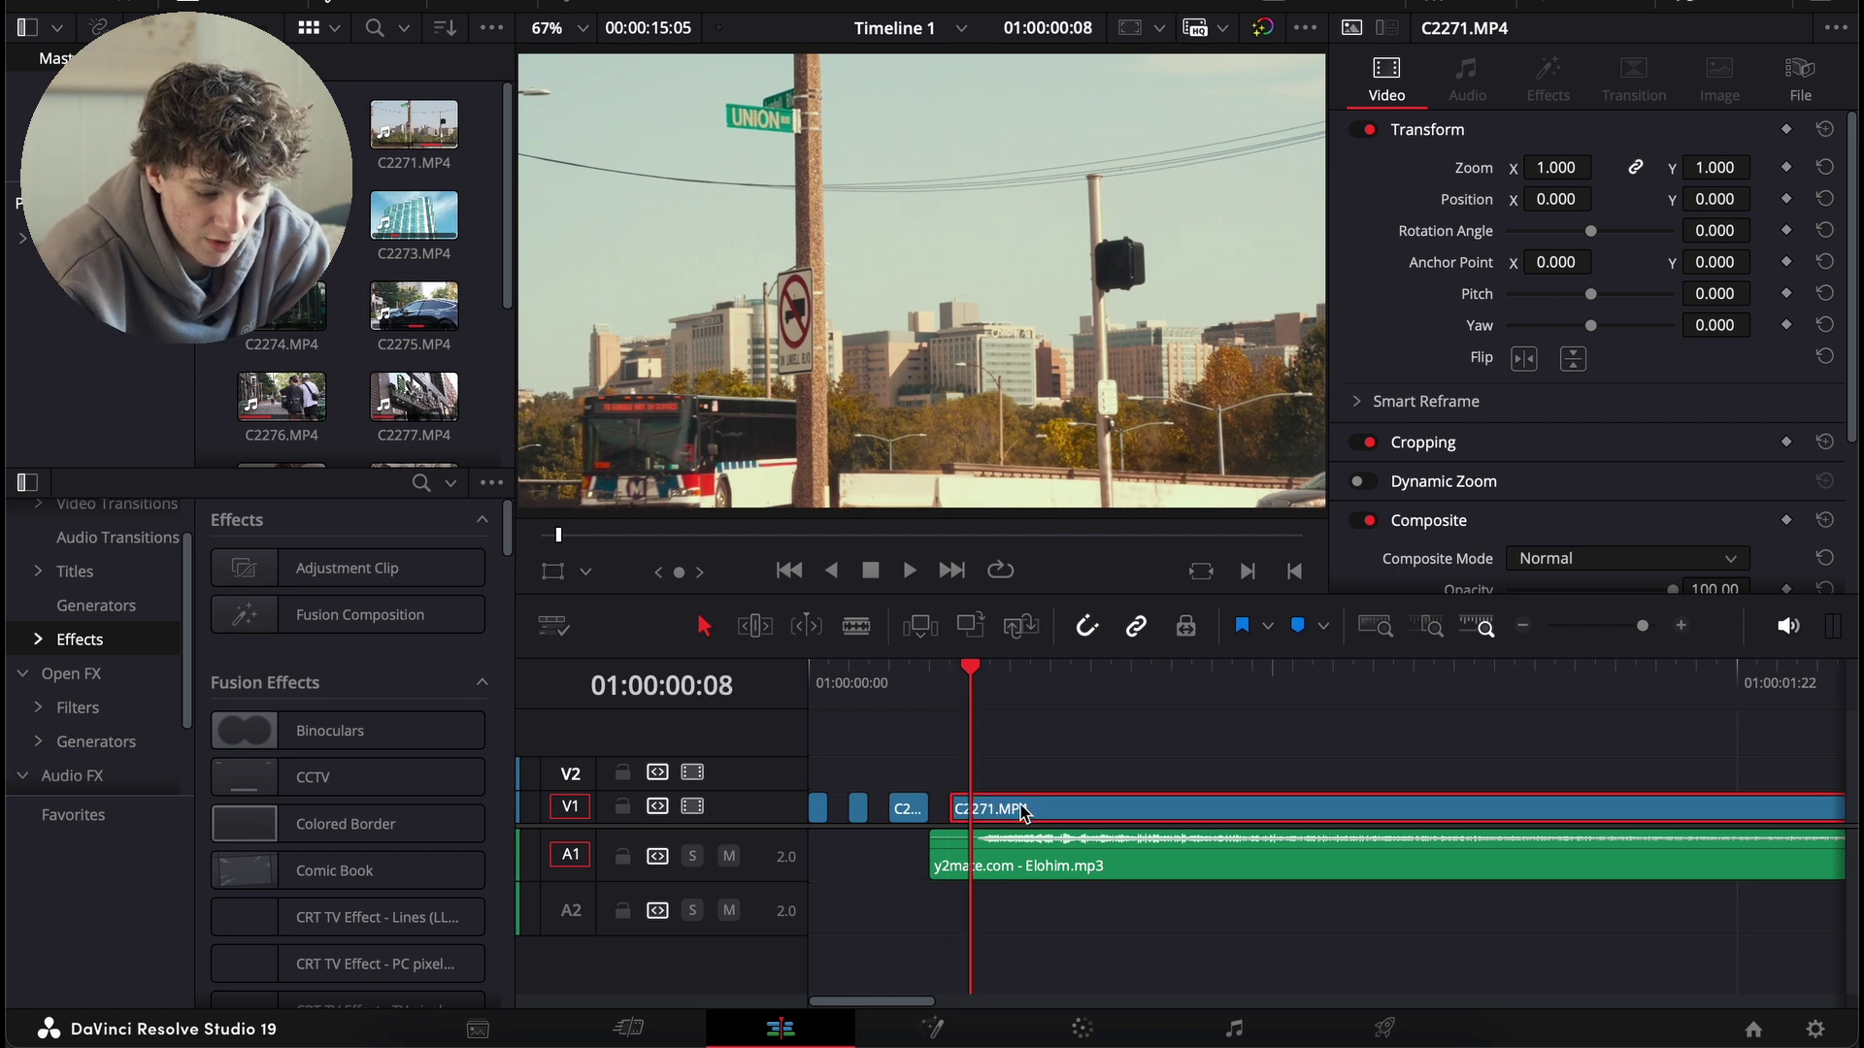
key(ctrl+b)
key(Right)
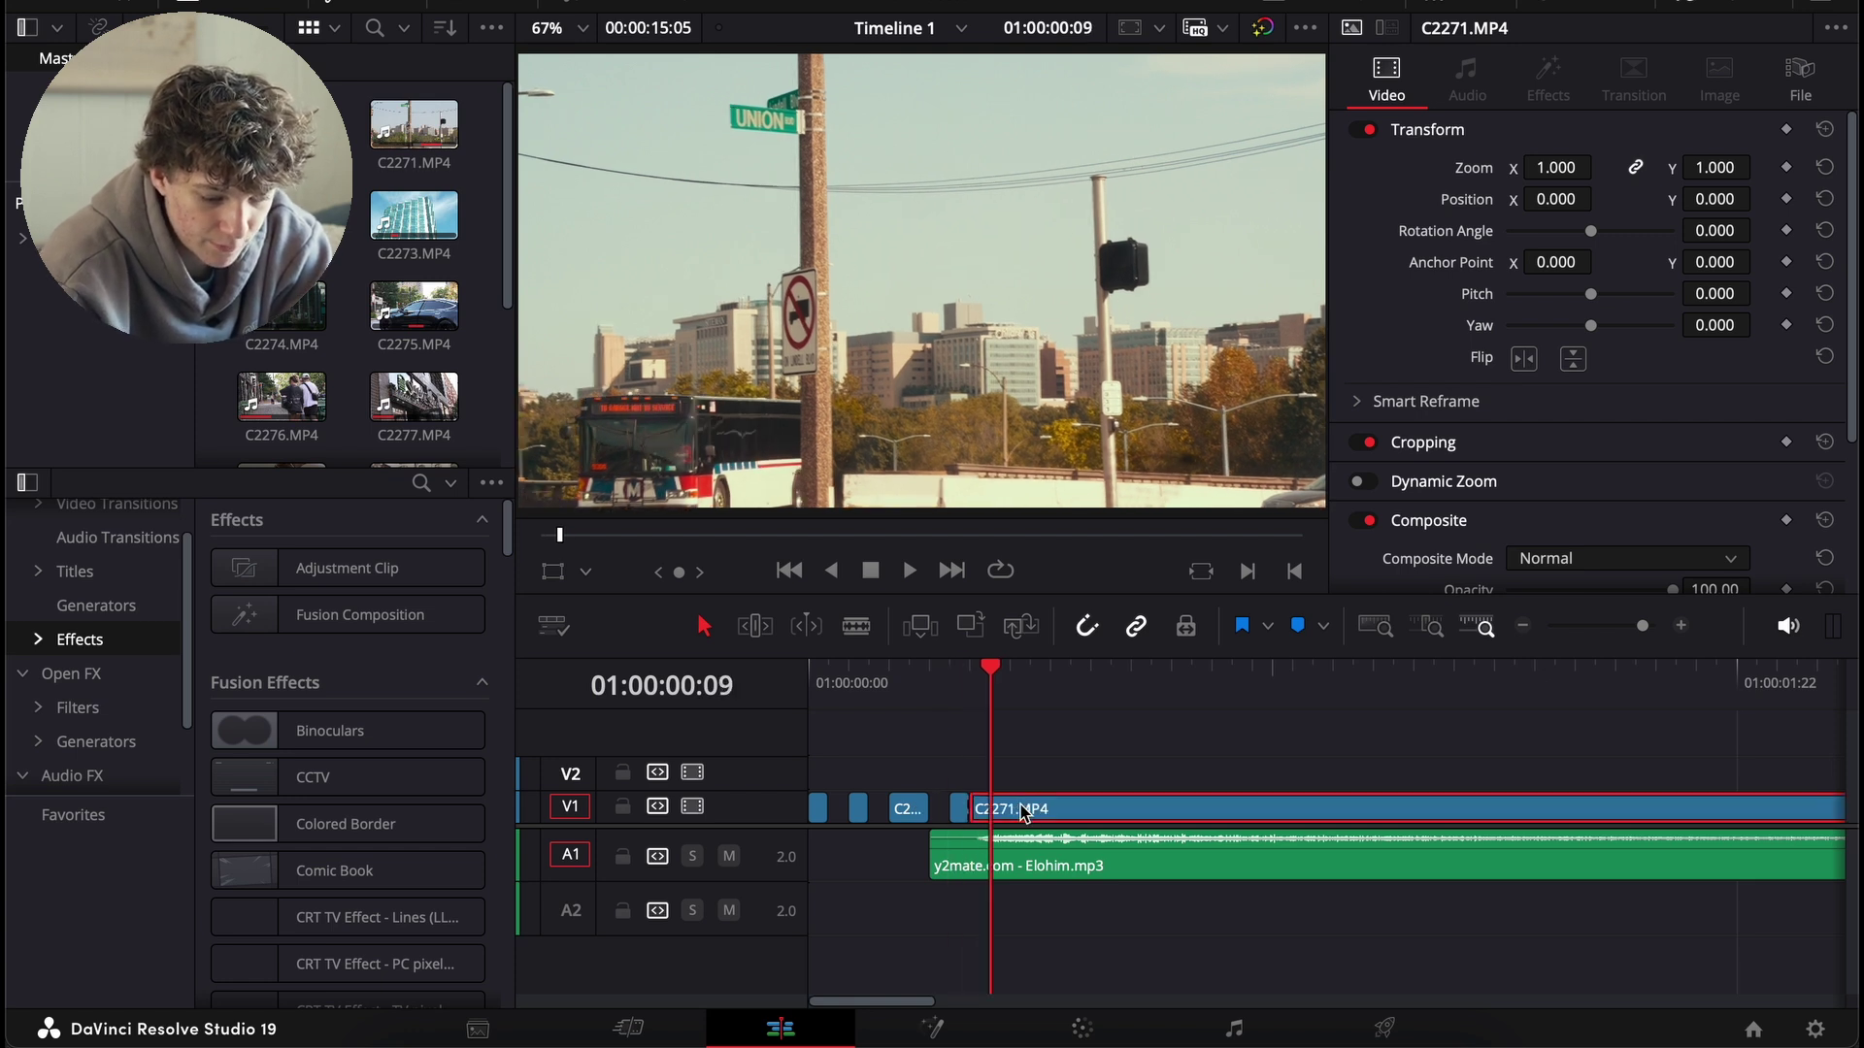
key(ctrl+b)
key(Home)
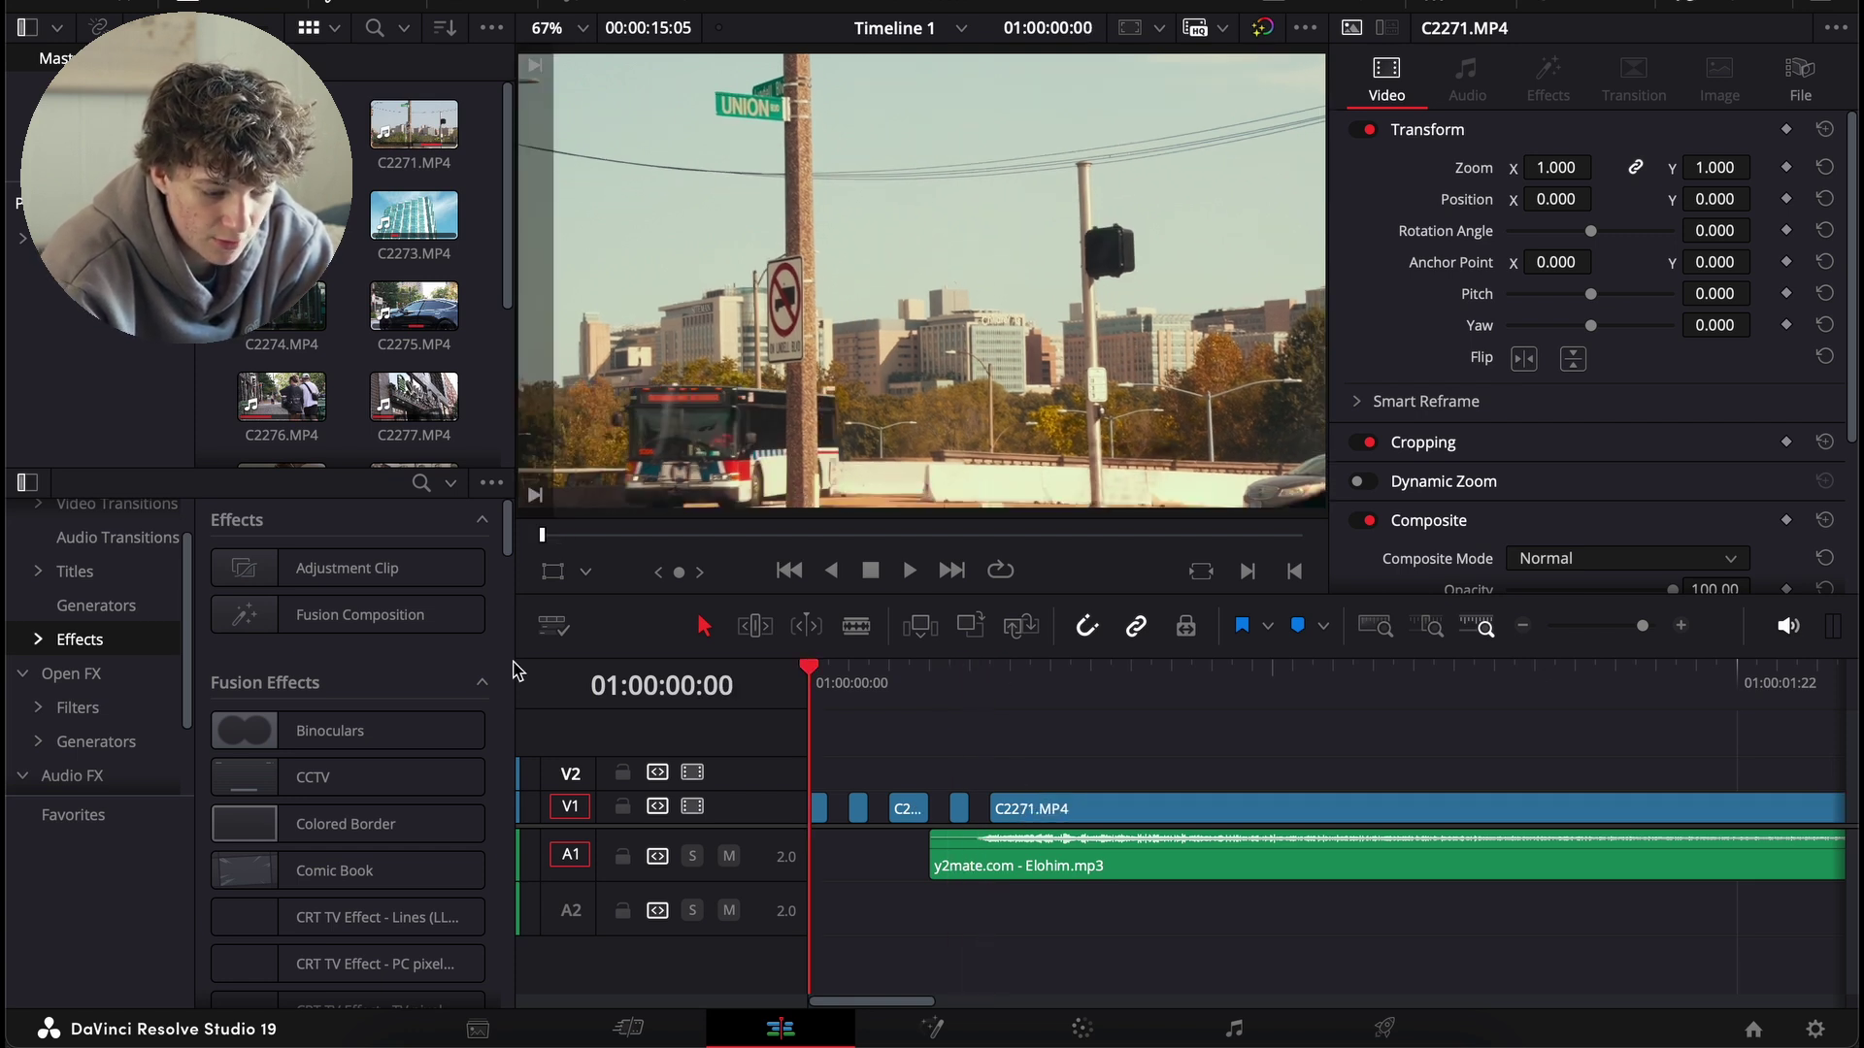
key(space)
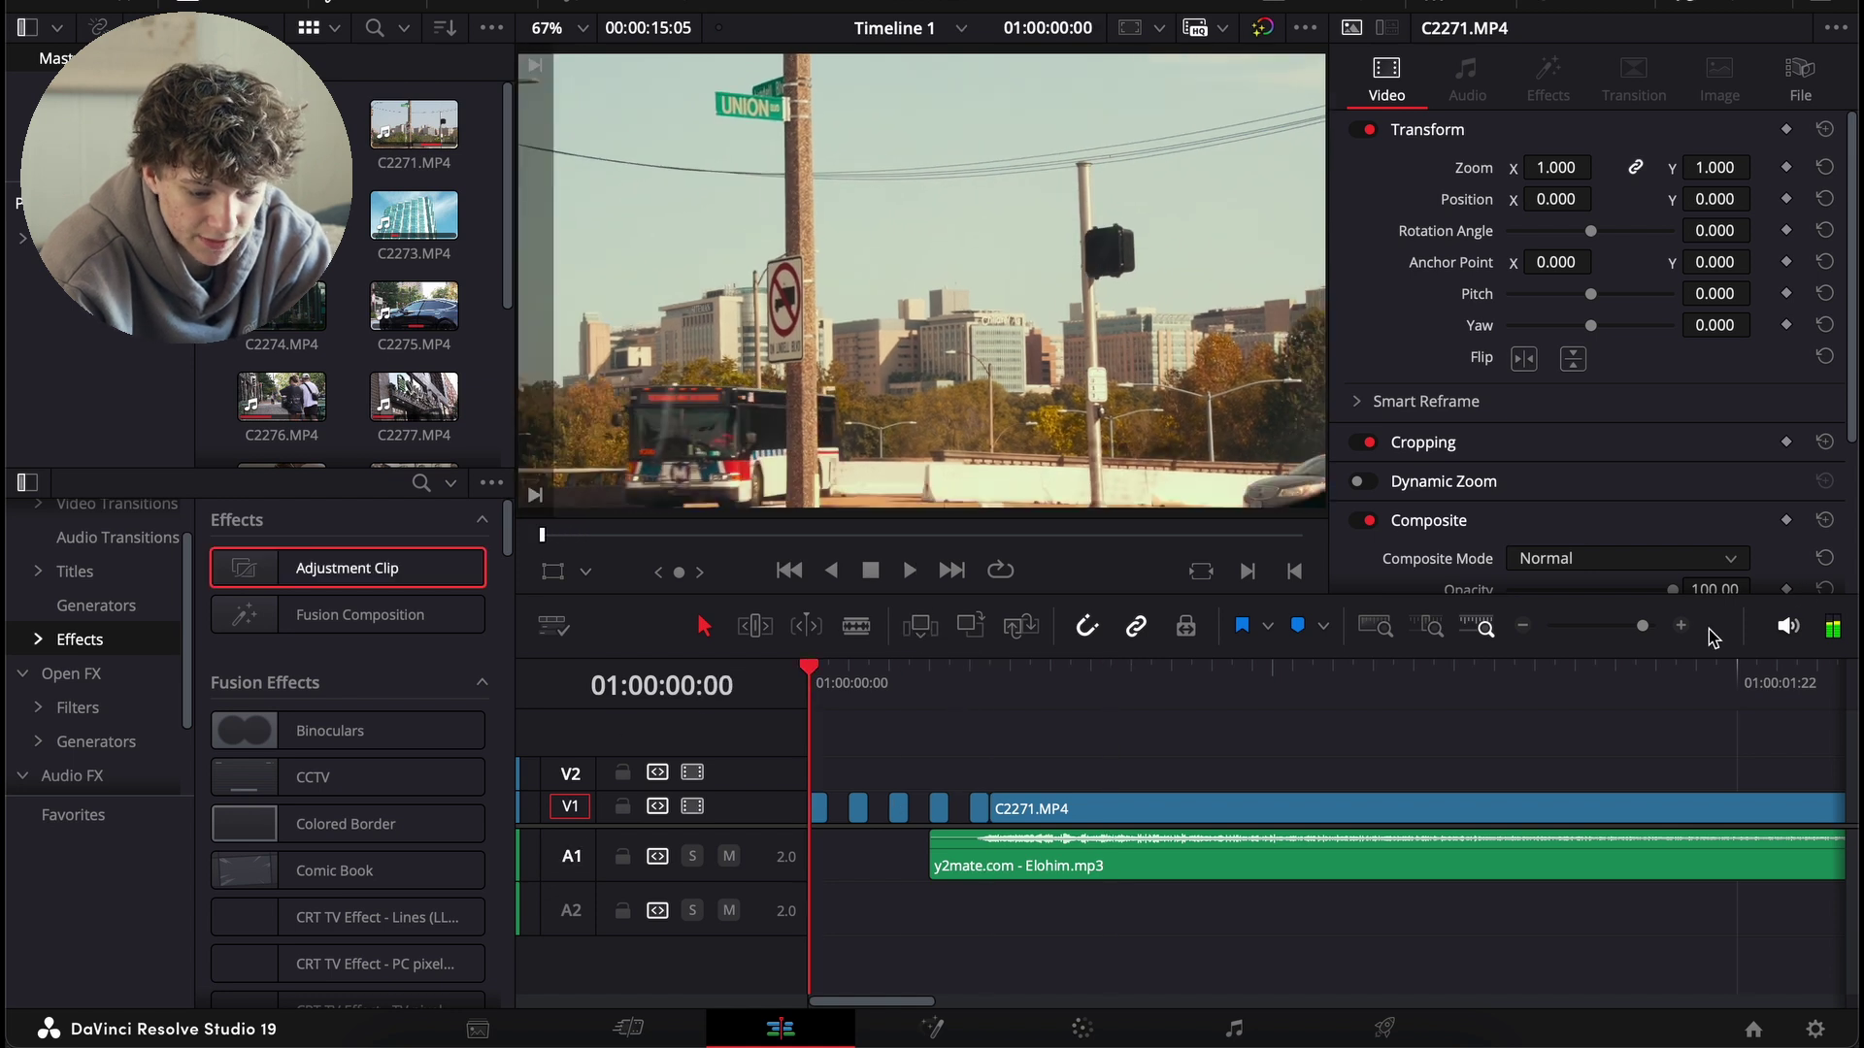
- Open the first short C2271.MP4 piece in Fusion and add a Brightness/Contrast node between MediaIn1 and MediaOut1
click(1681, 624)
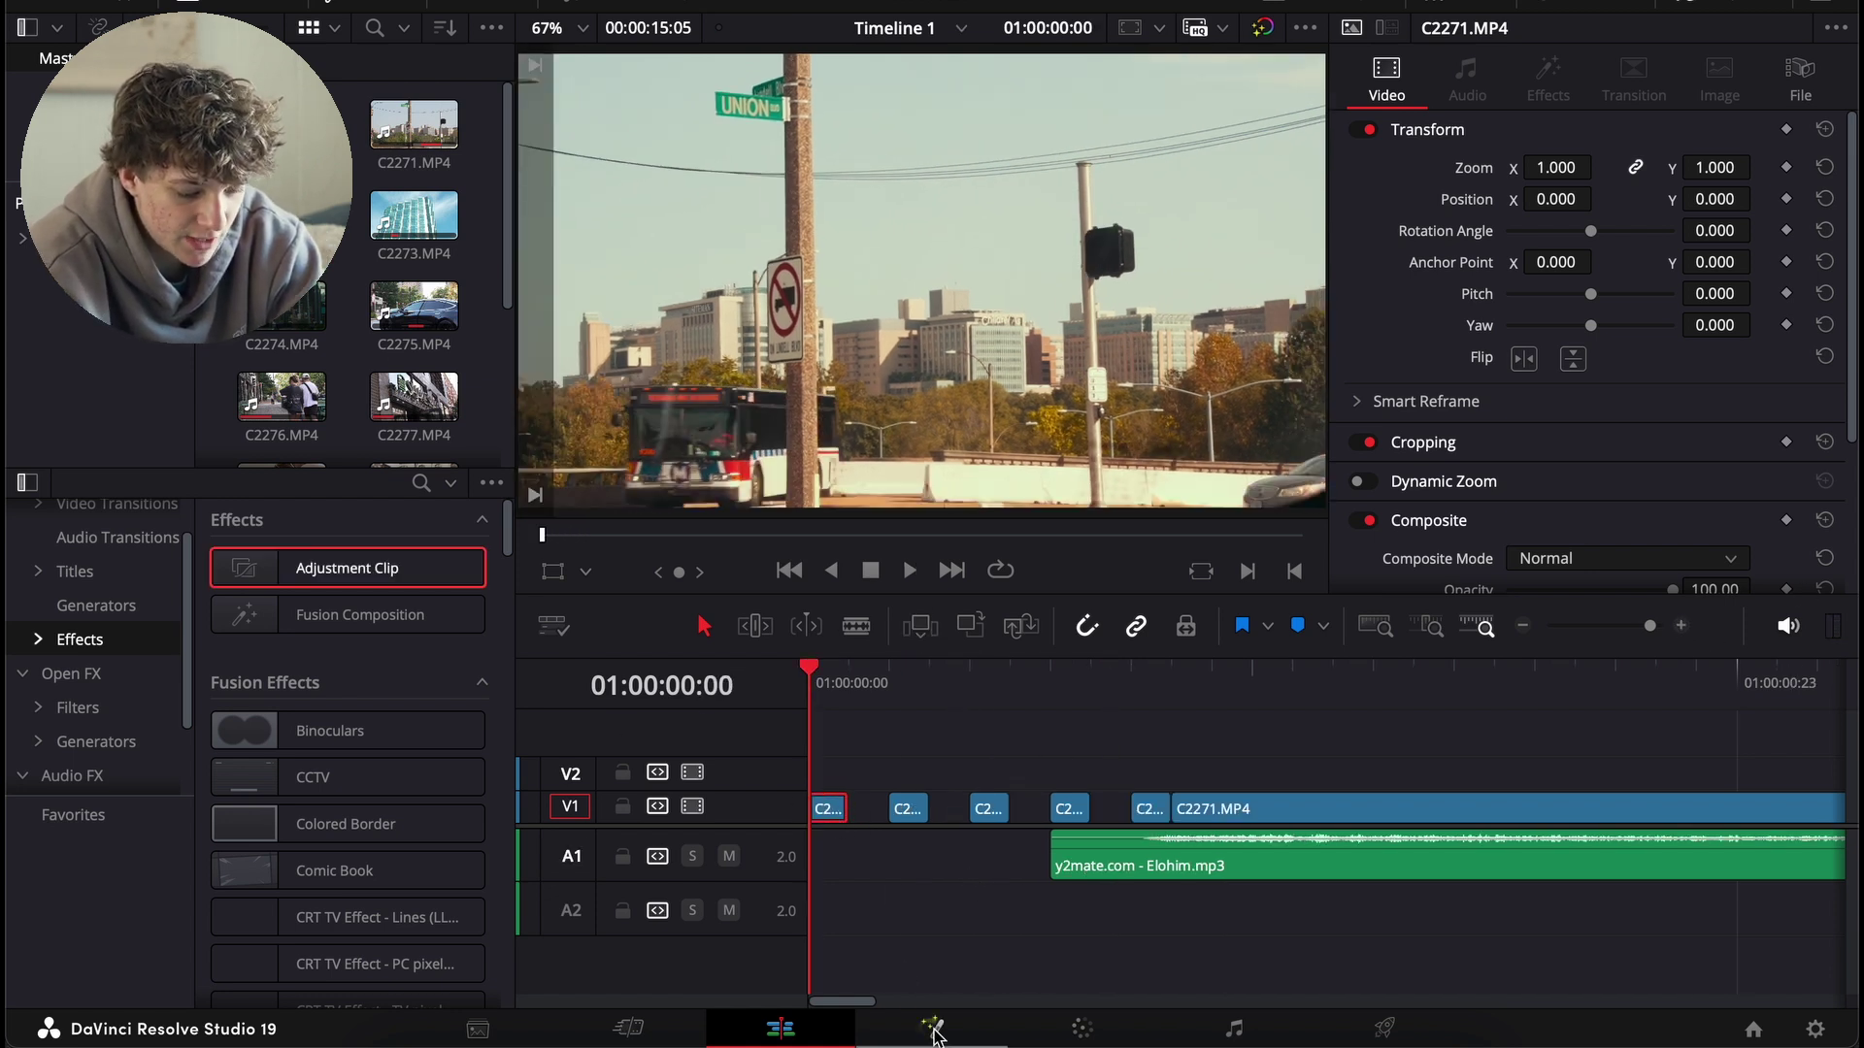
click(932, 1027)
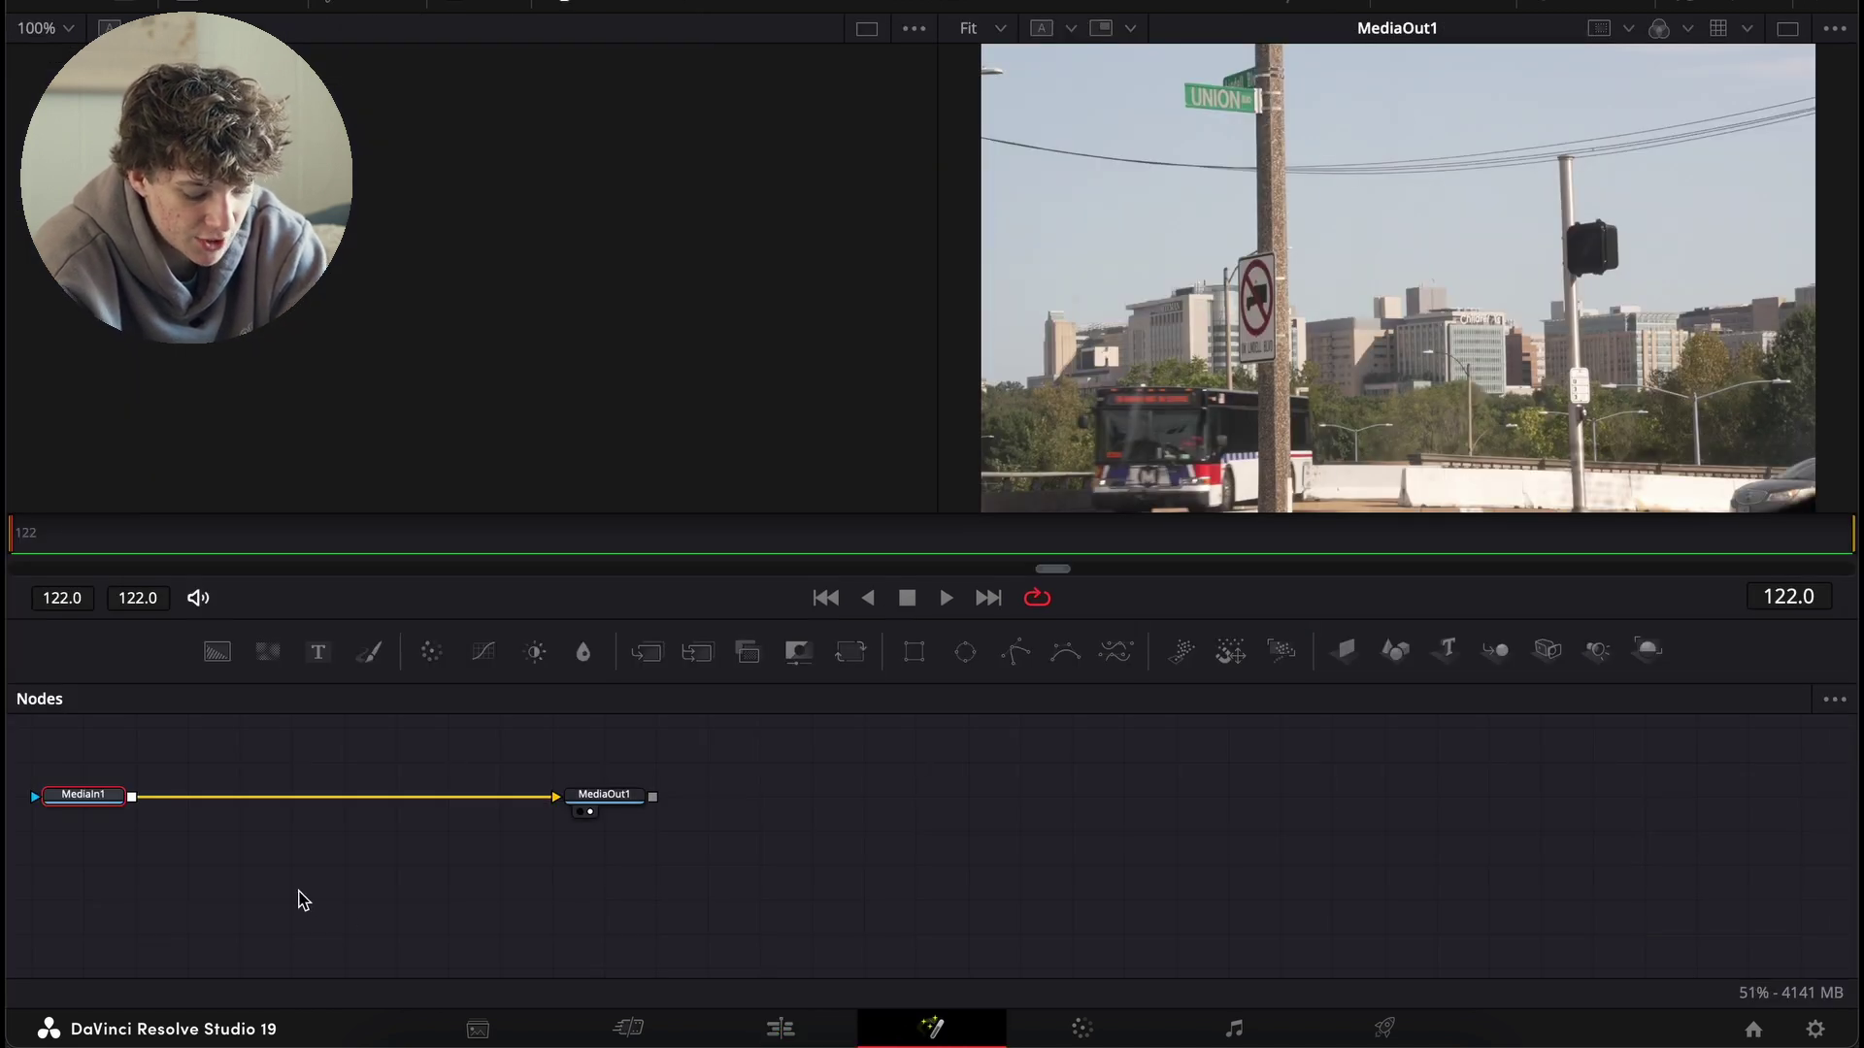
key(shift+space)
text(brigh)
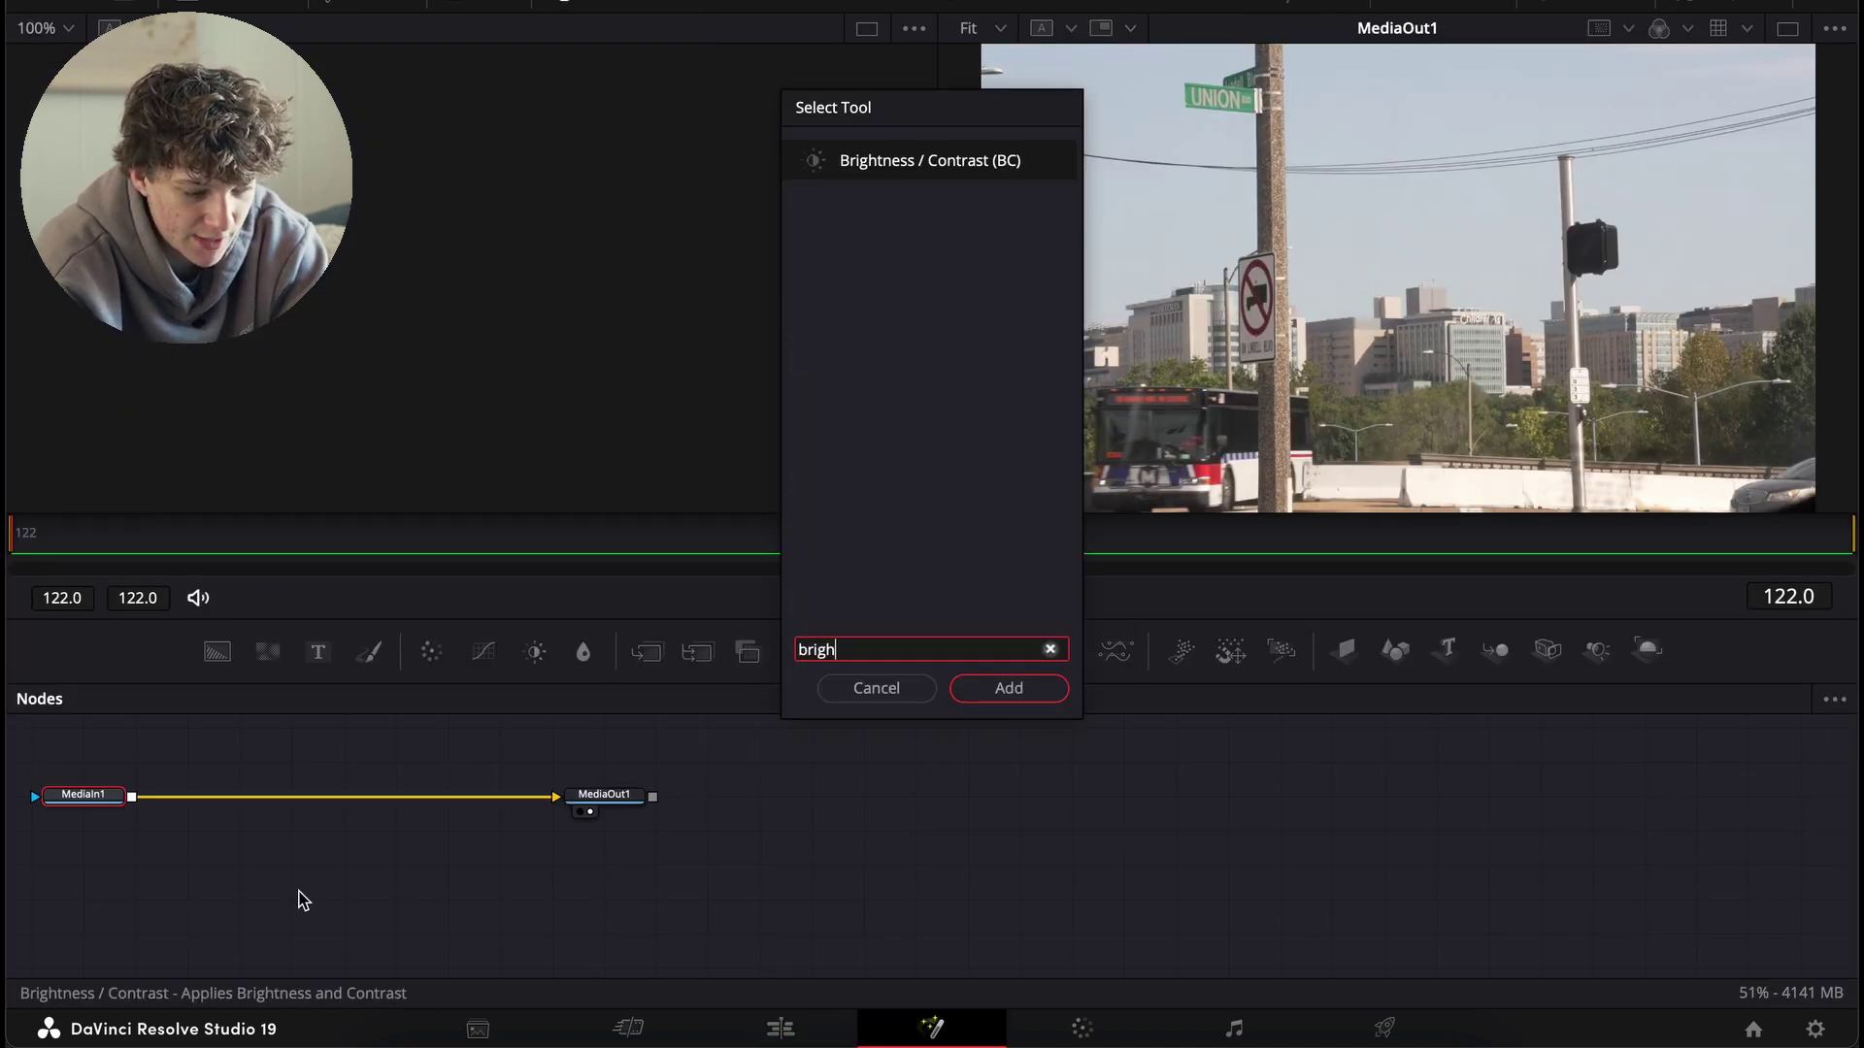
key(Return)
click(1725, 6)
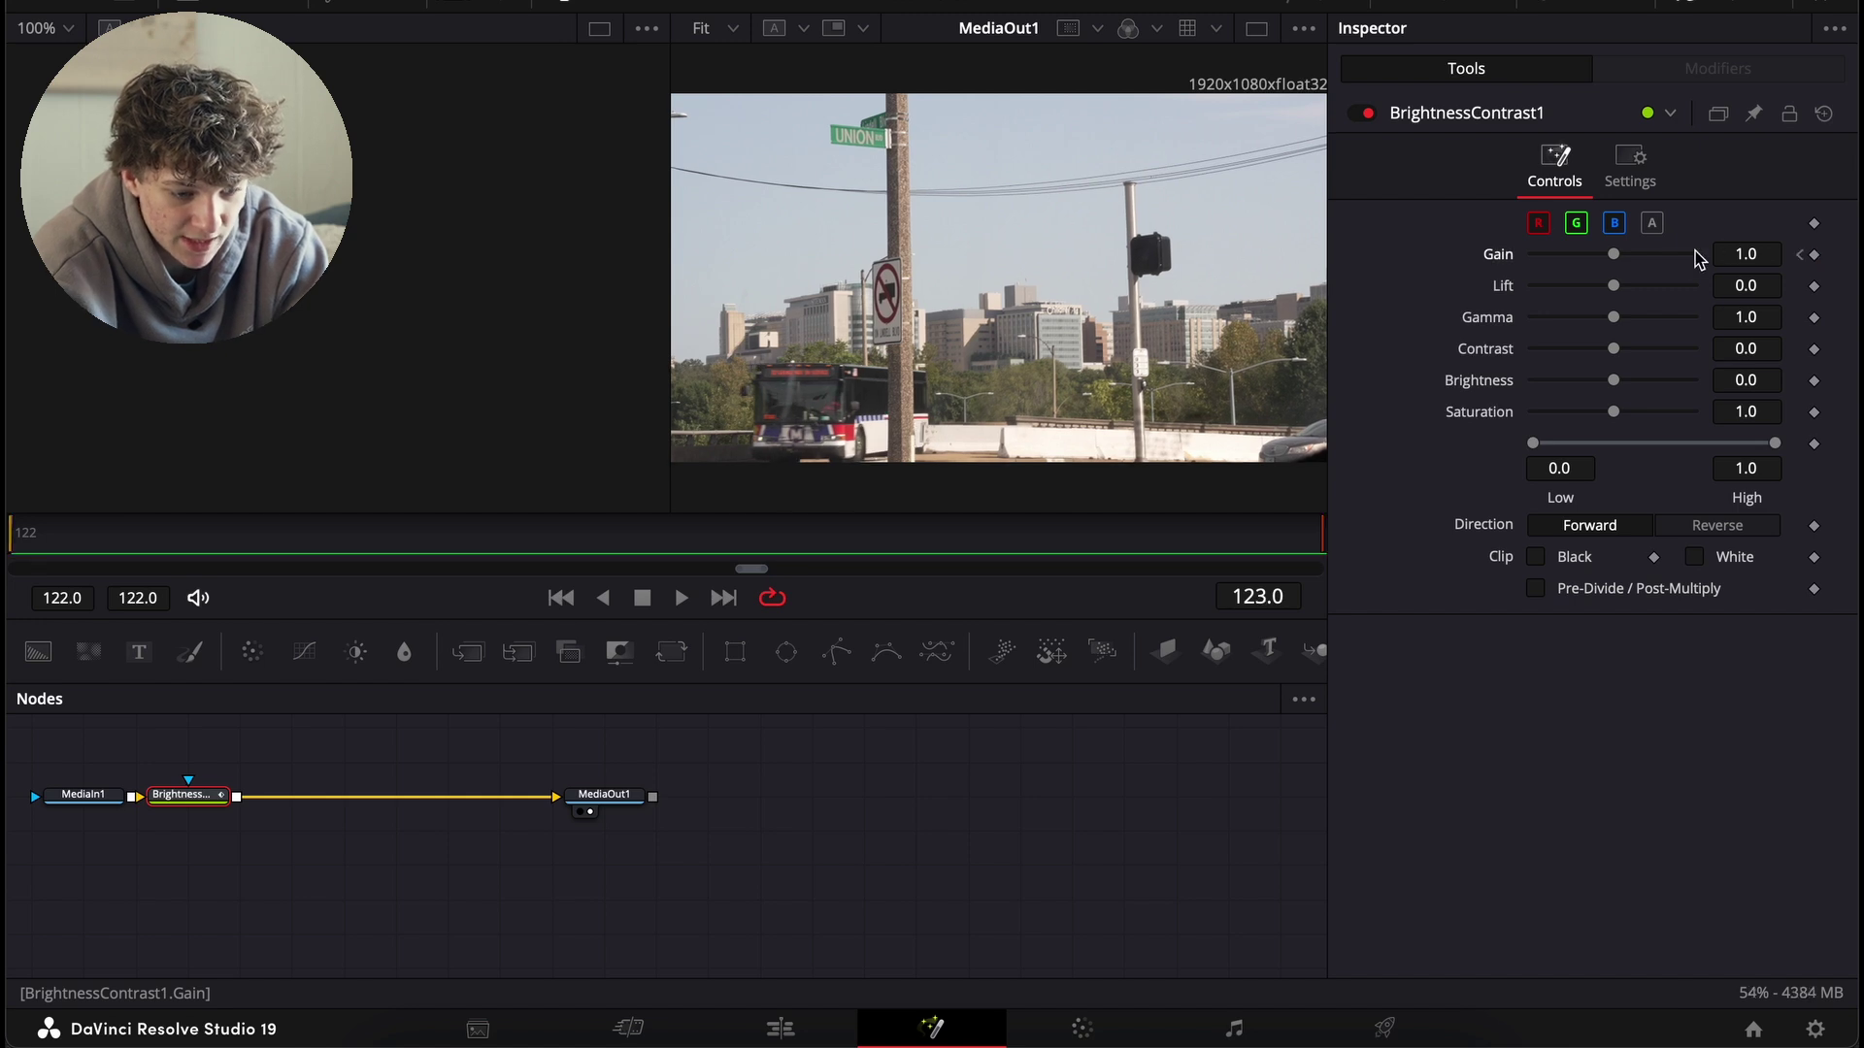
- Keyframe the Brightness/Contrast Gain at 2.02 on frame 123 and return to the Edit page
drag(1619, 254, 1640, 255)
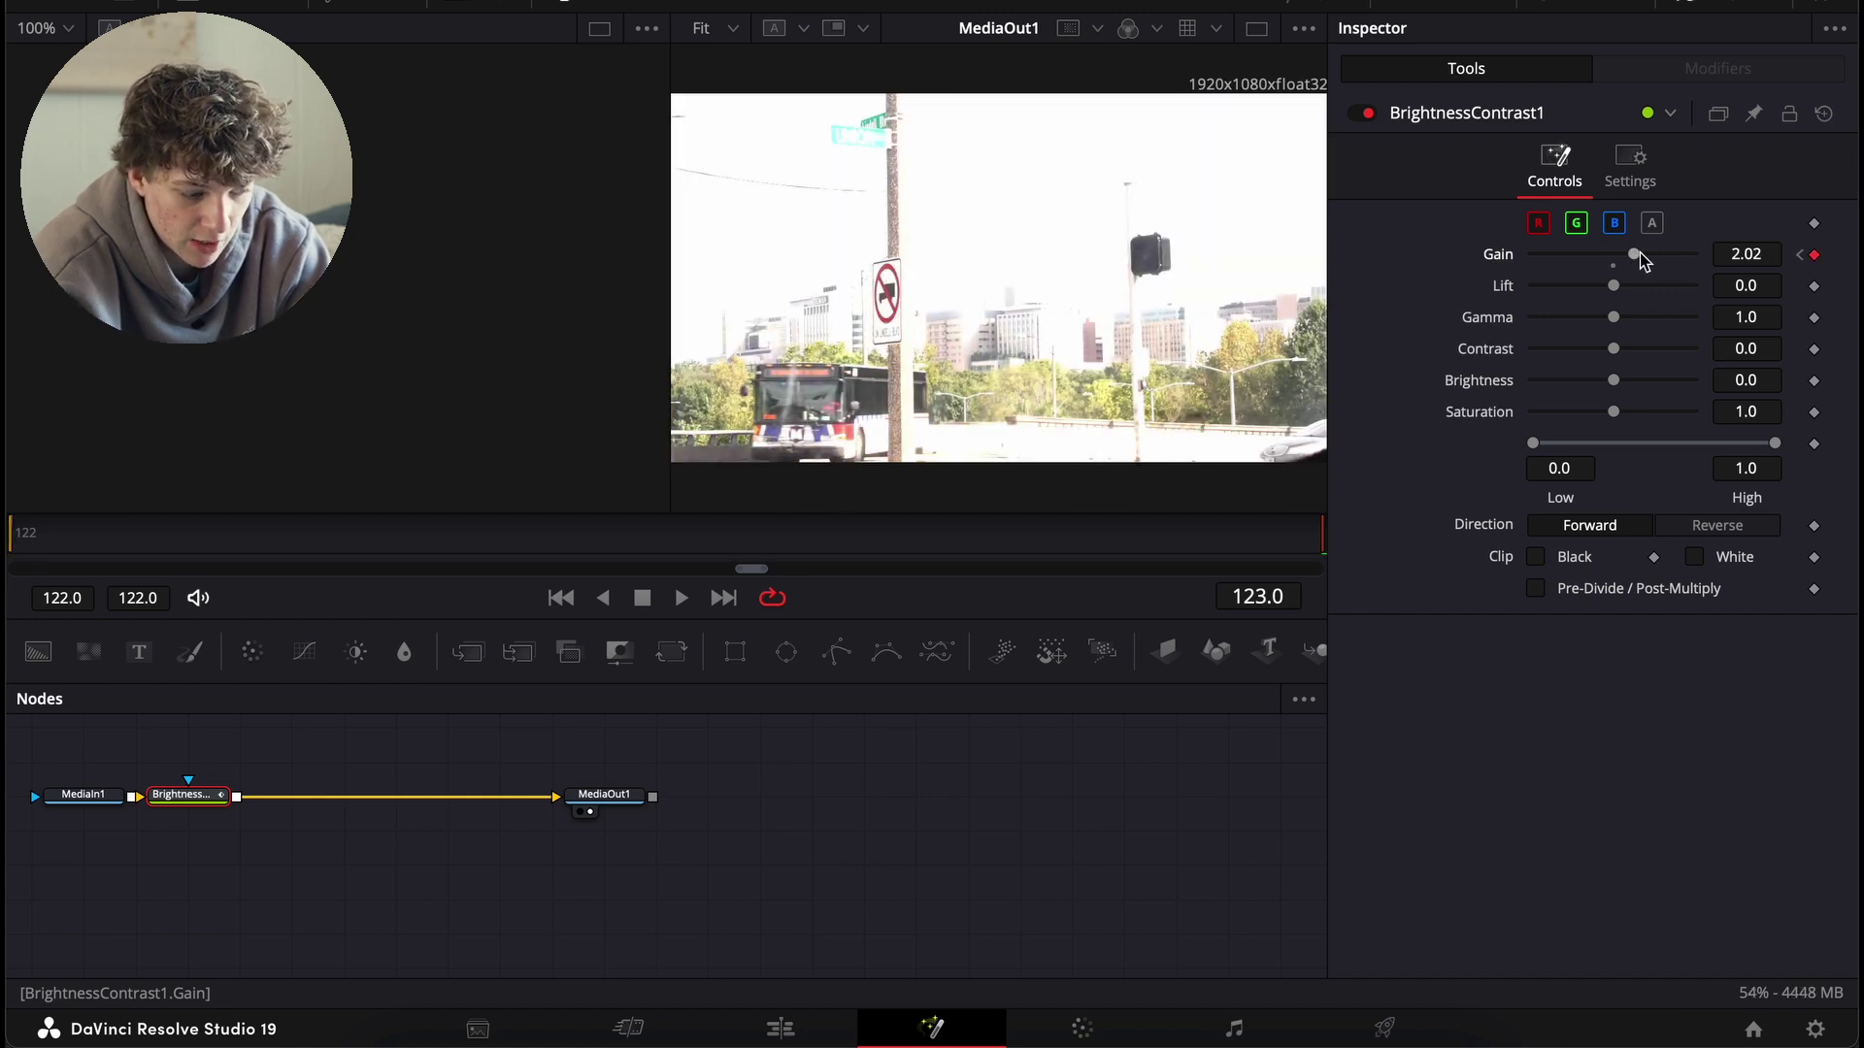
click(42, 549)
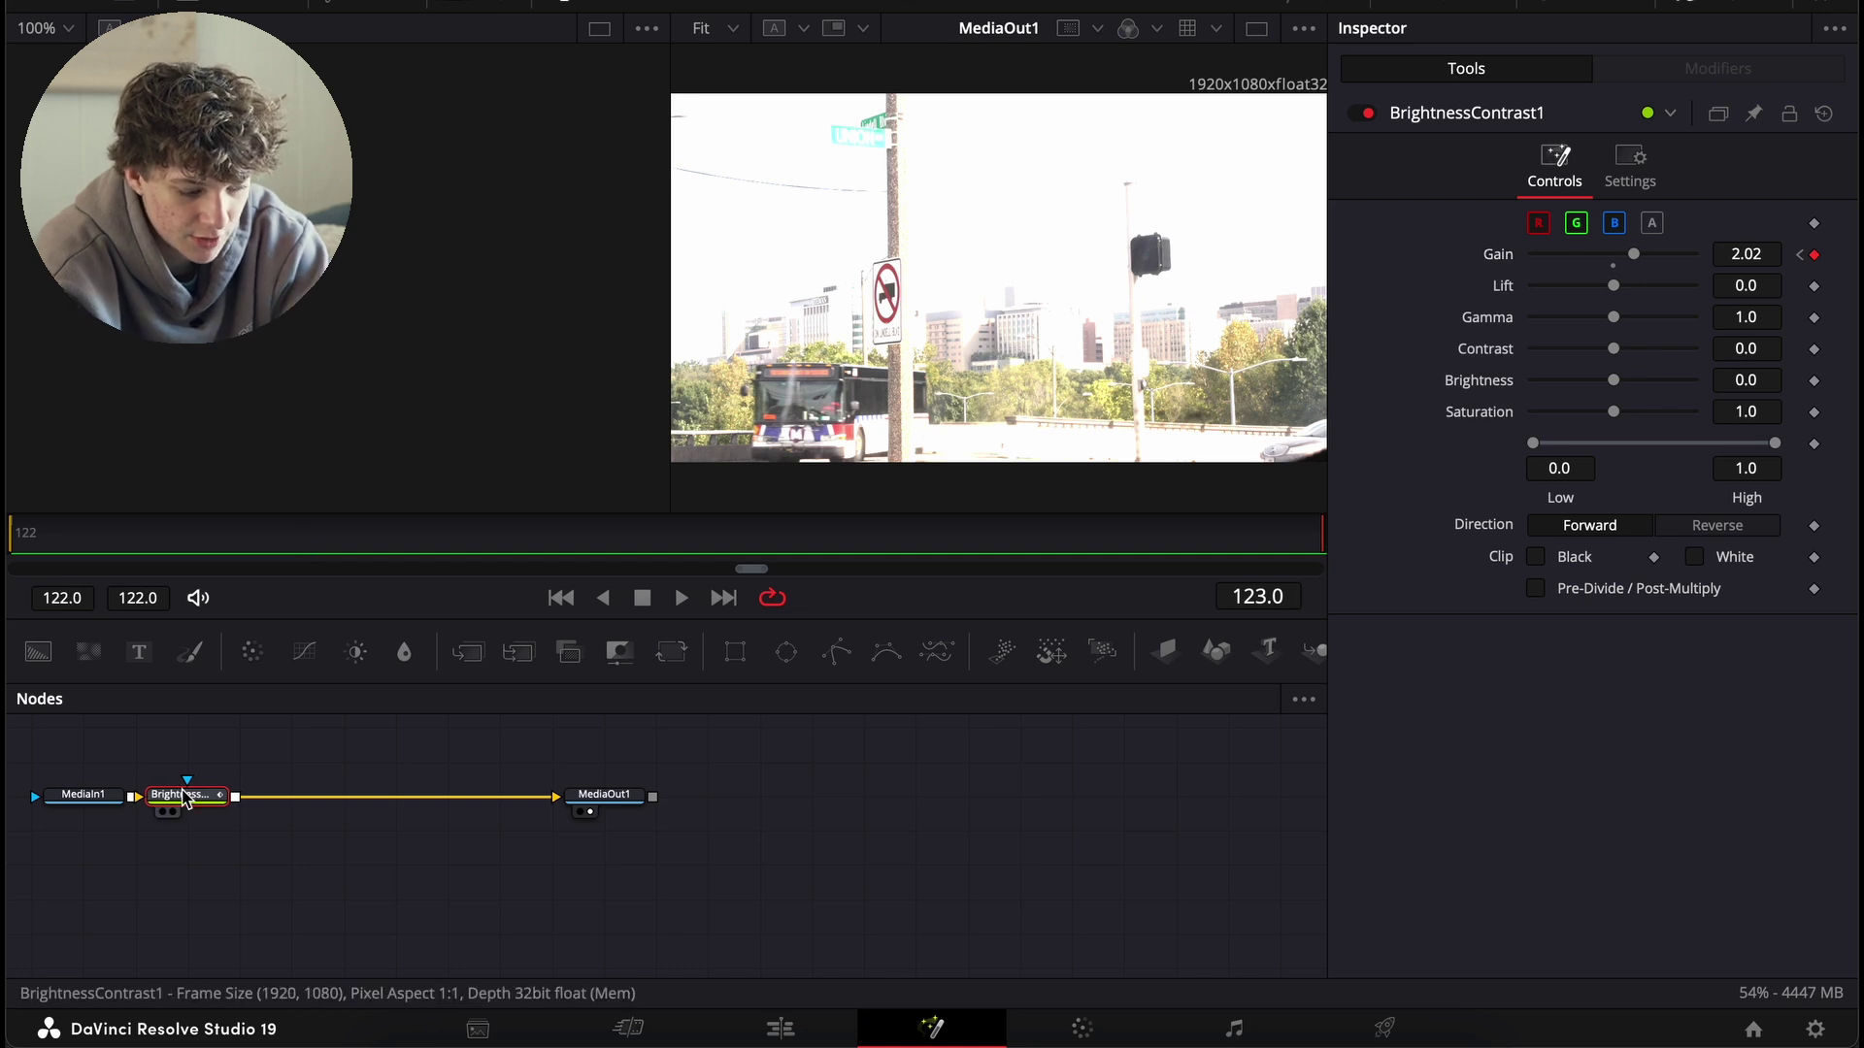
click(781, 1028)
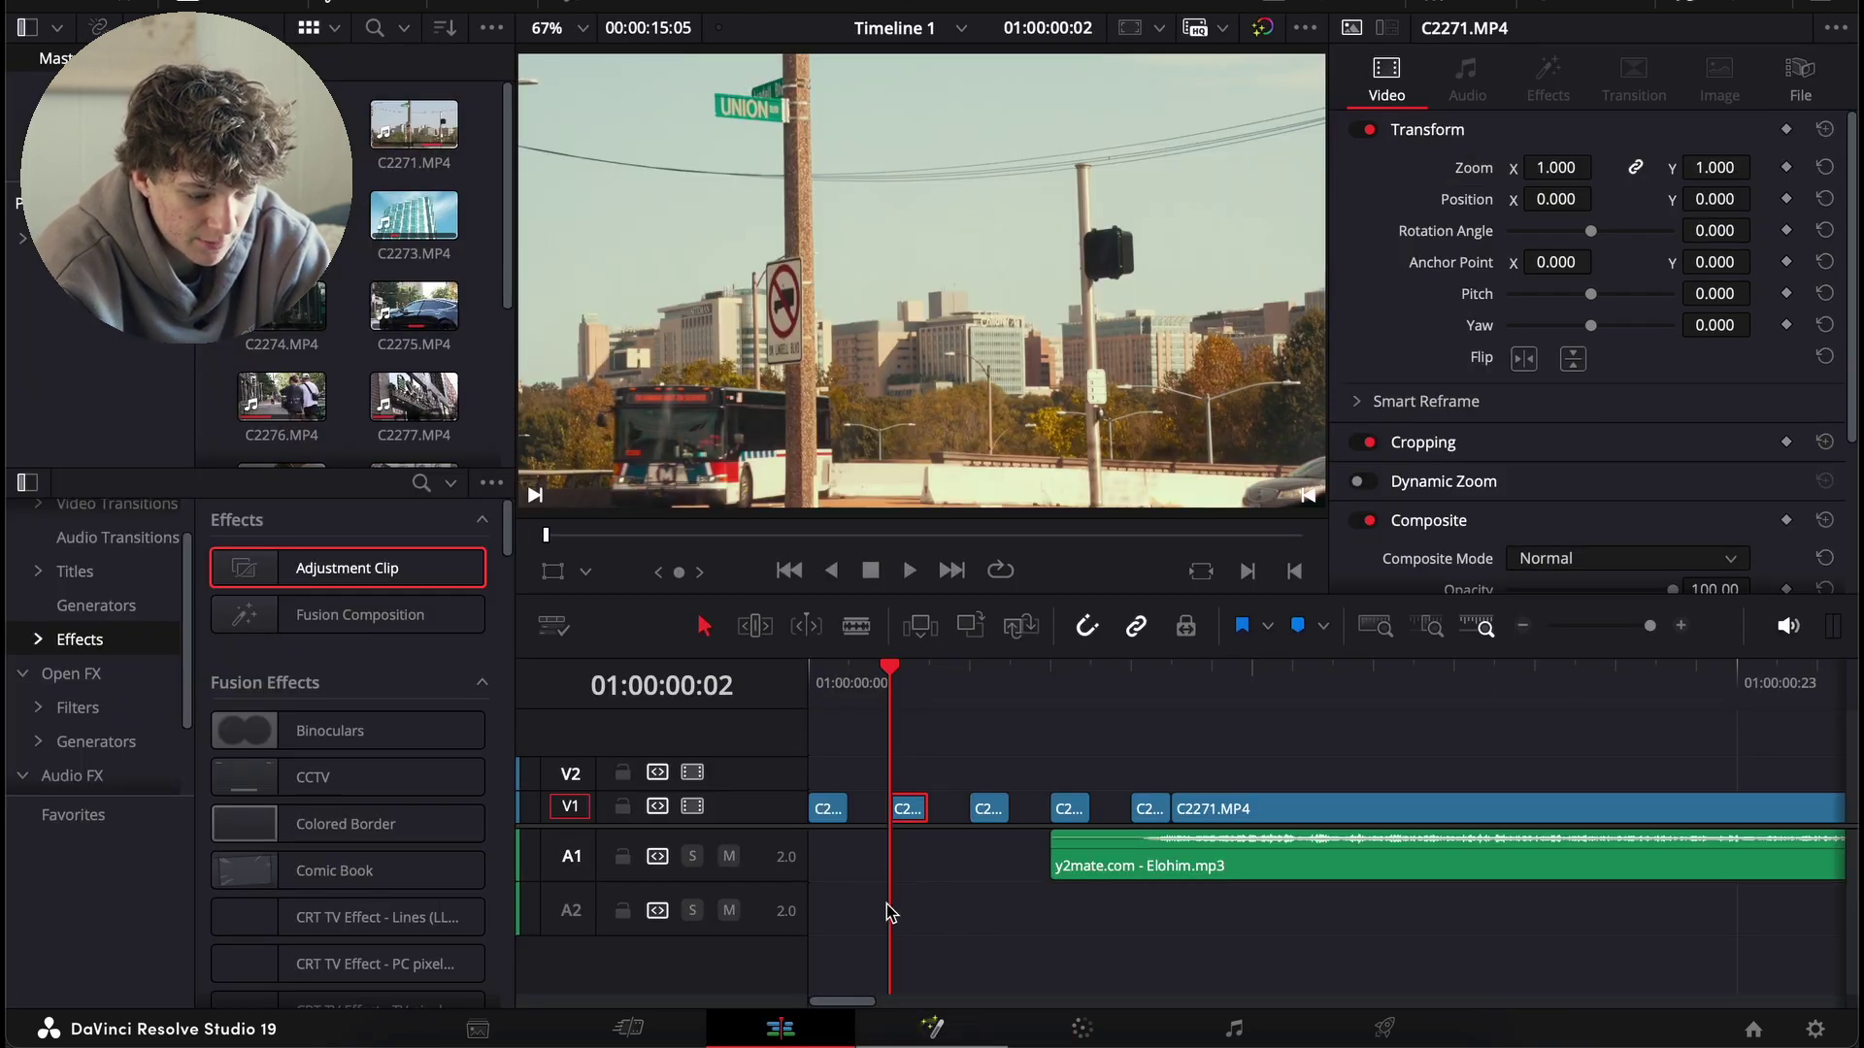
- Apply the same Brightness/Contrast node to the second short C2271.MP4 piece in Fusion, then go back to editing
click(932, 1028)
drag(355, 776, 364, 821)
click(766, 1027)
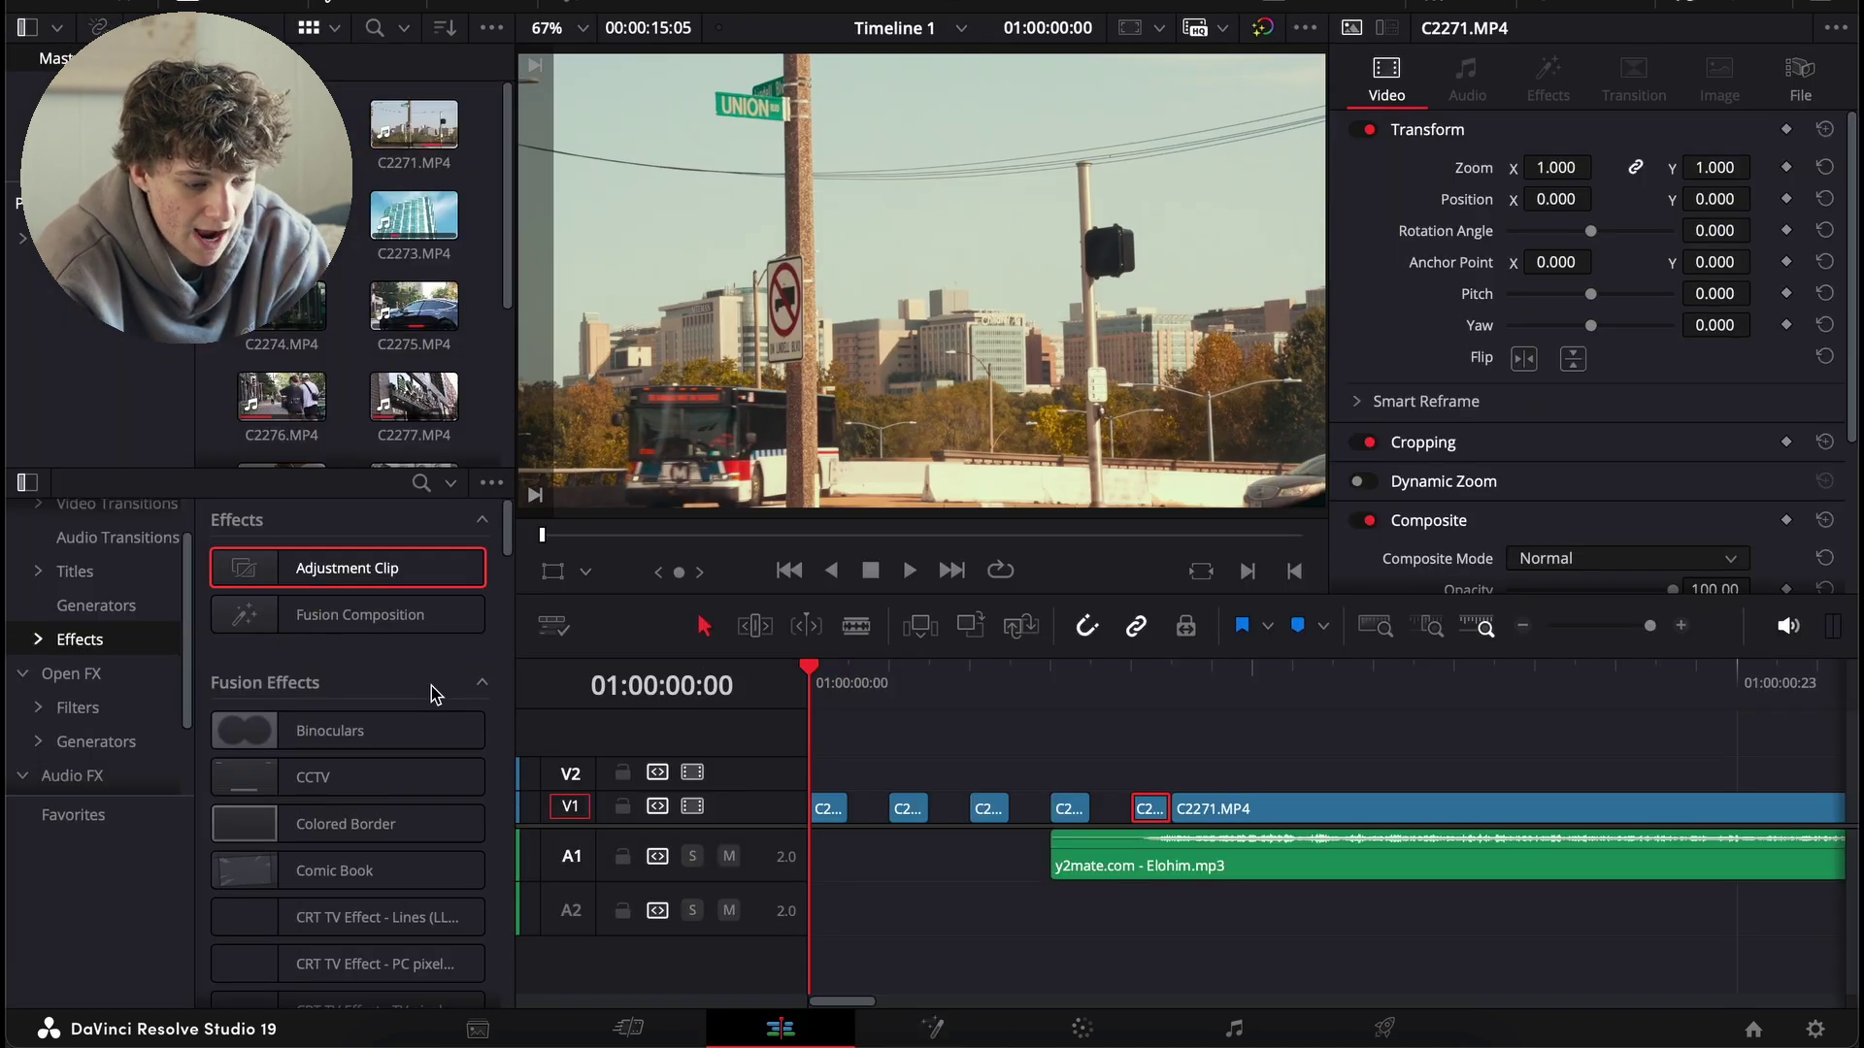
- Play back the cut-up opening of C2271.MP4 several times from the timeline's start to review the flicker
key(space)
key(space)
drag(1032, 705, 724, 699)
key(space)
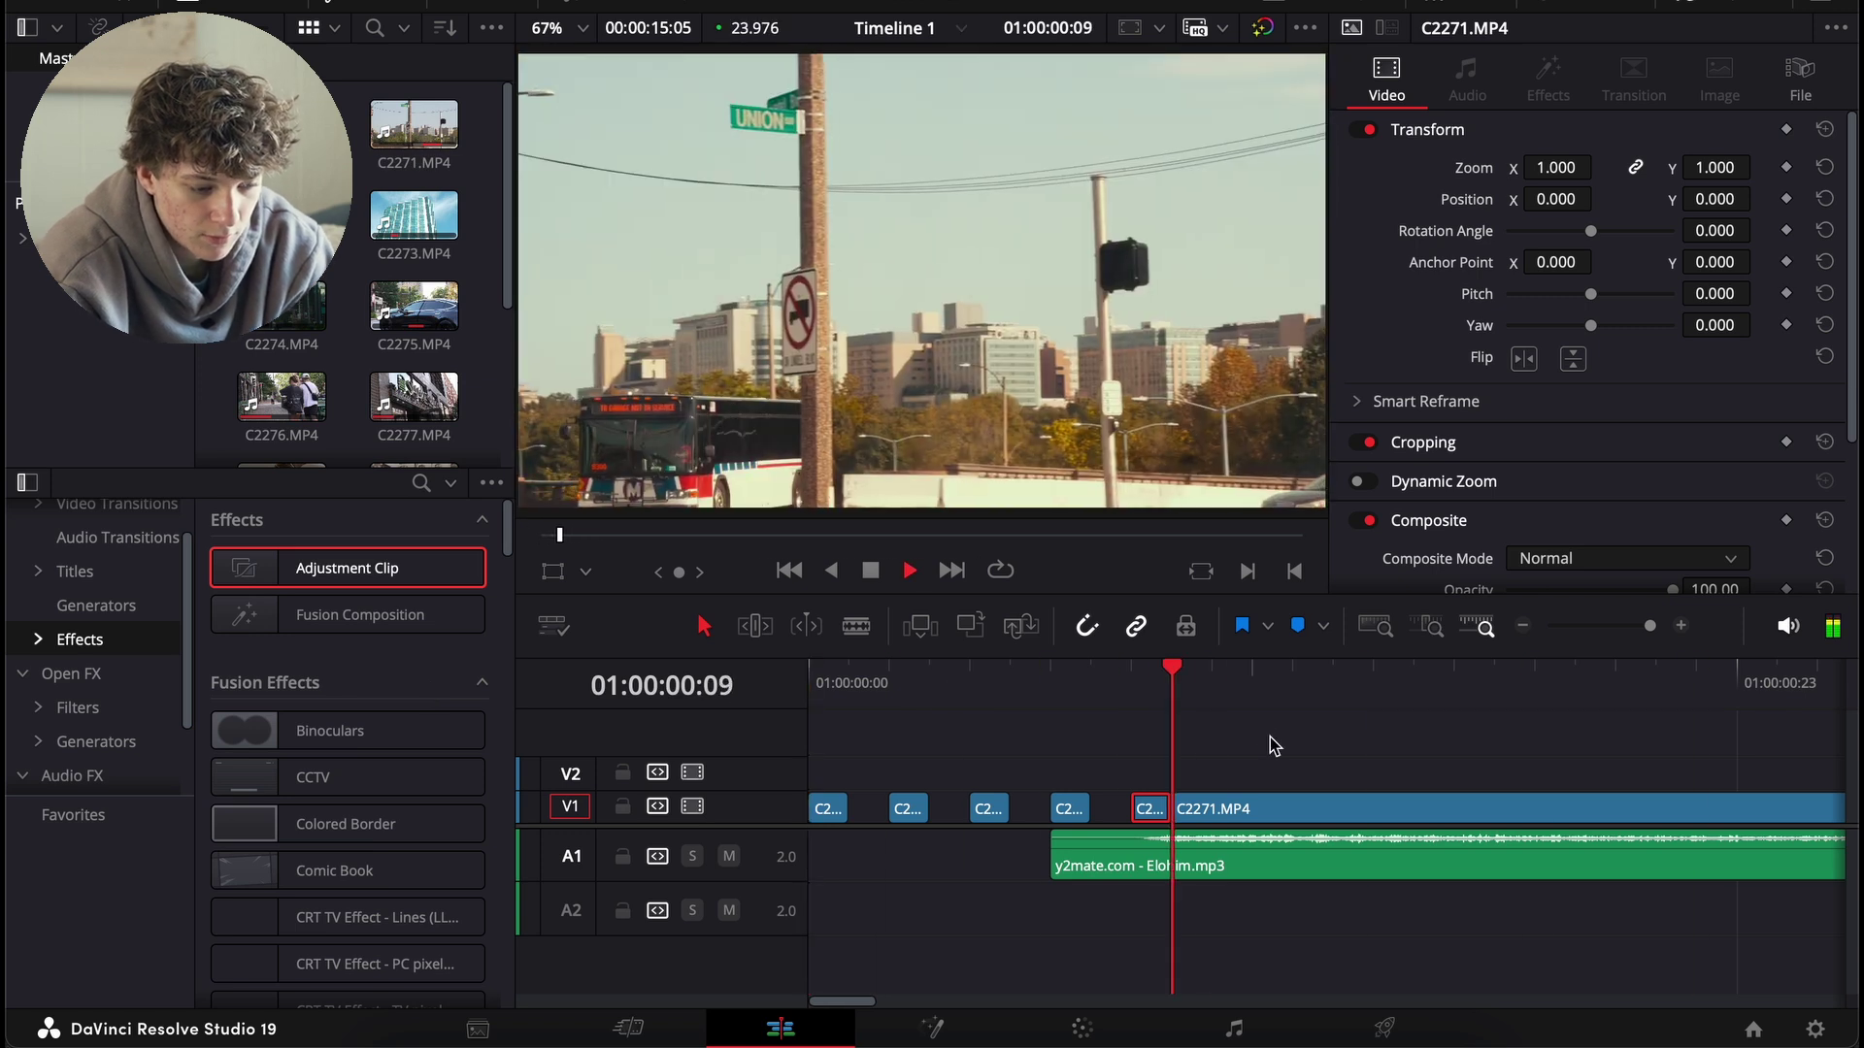
key(space)
drag(1202, 705, 658, 693)
key(space)
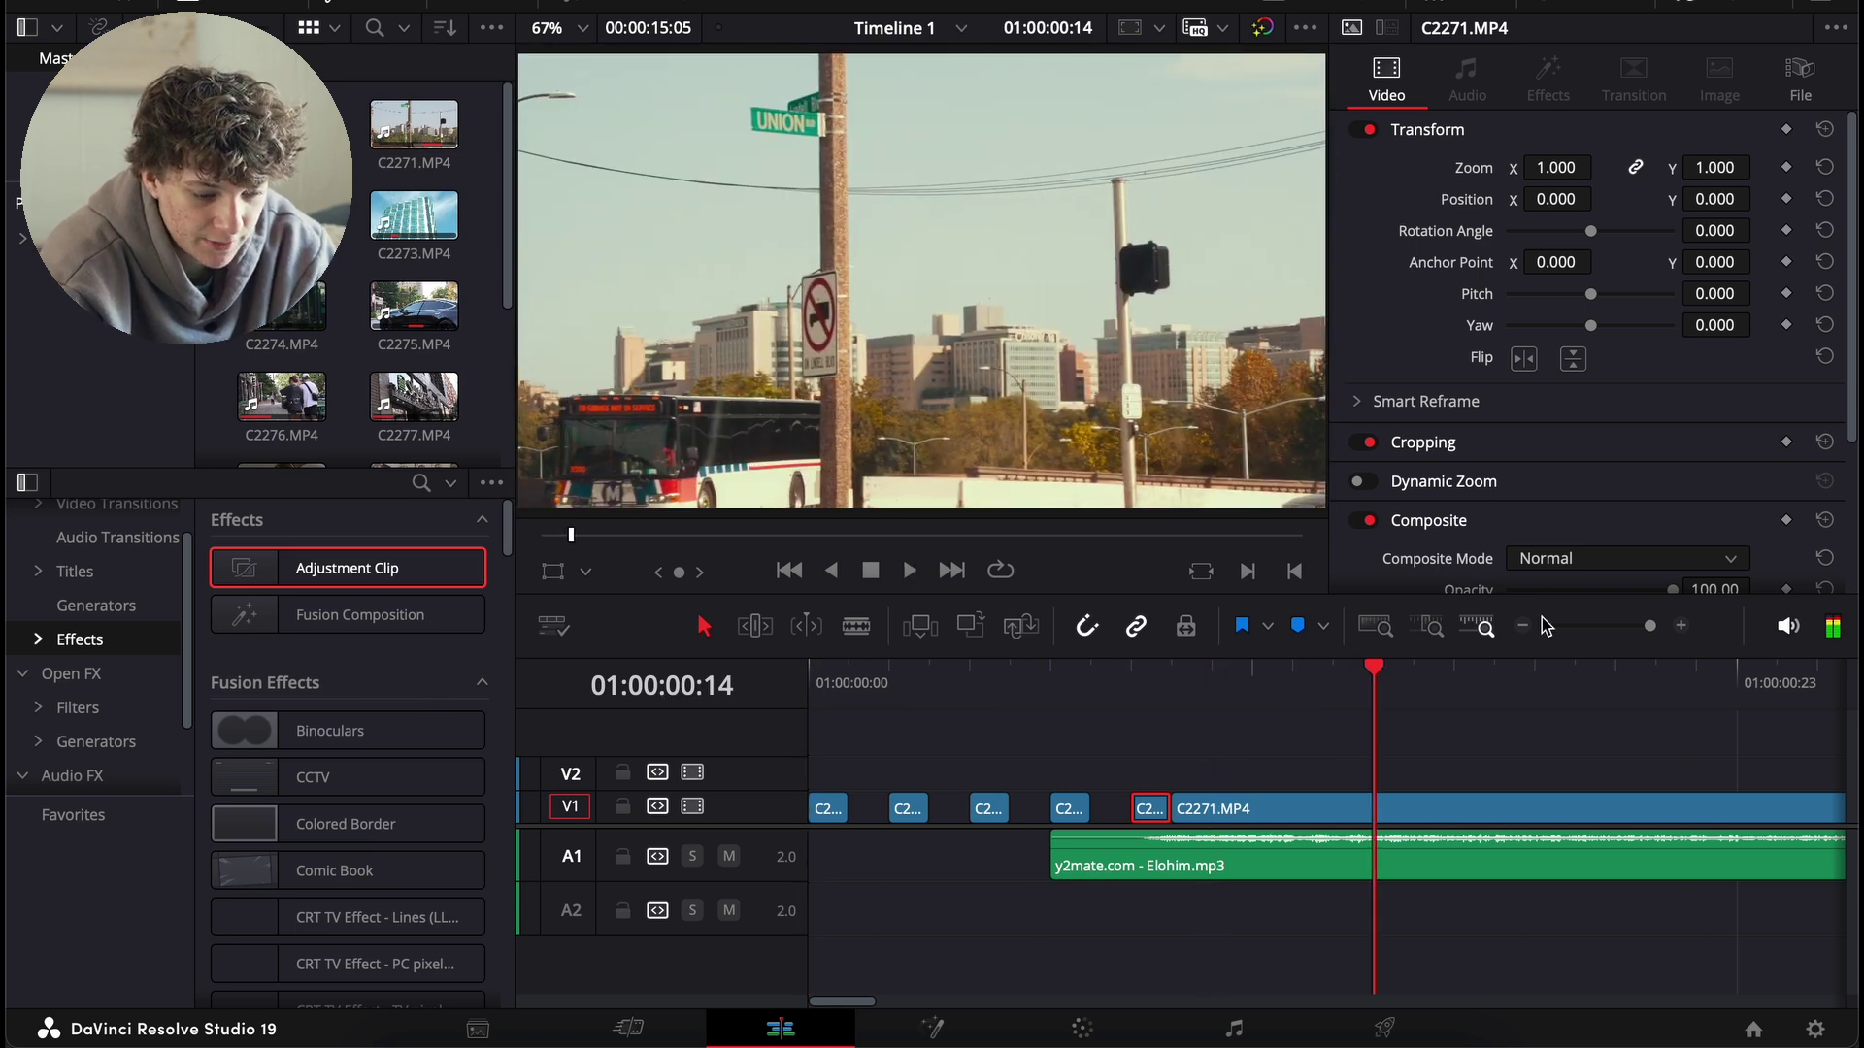
key(space)
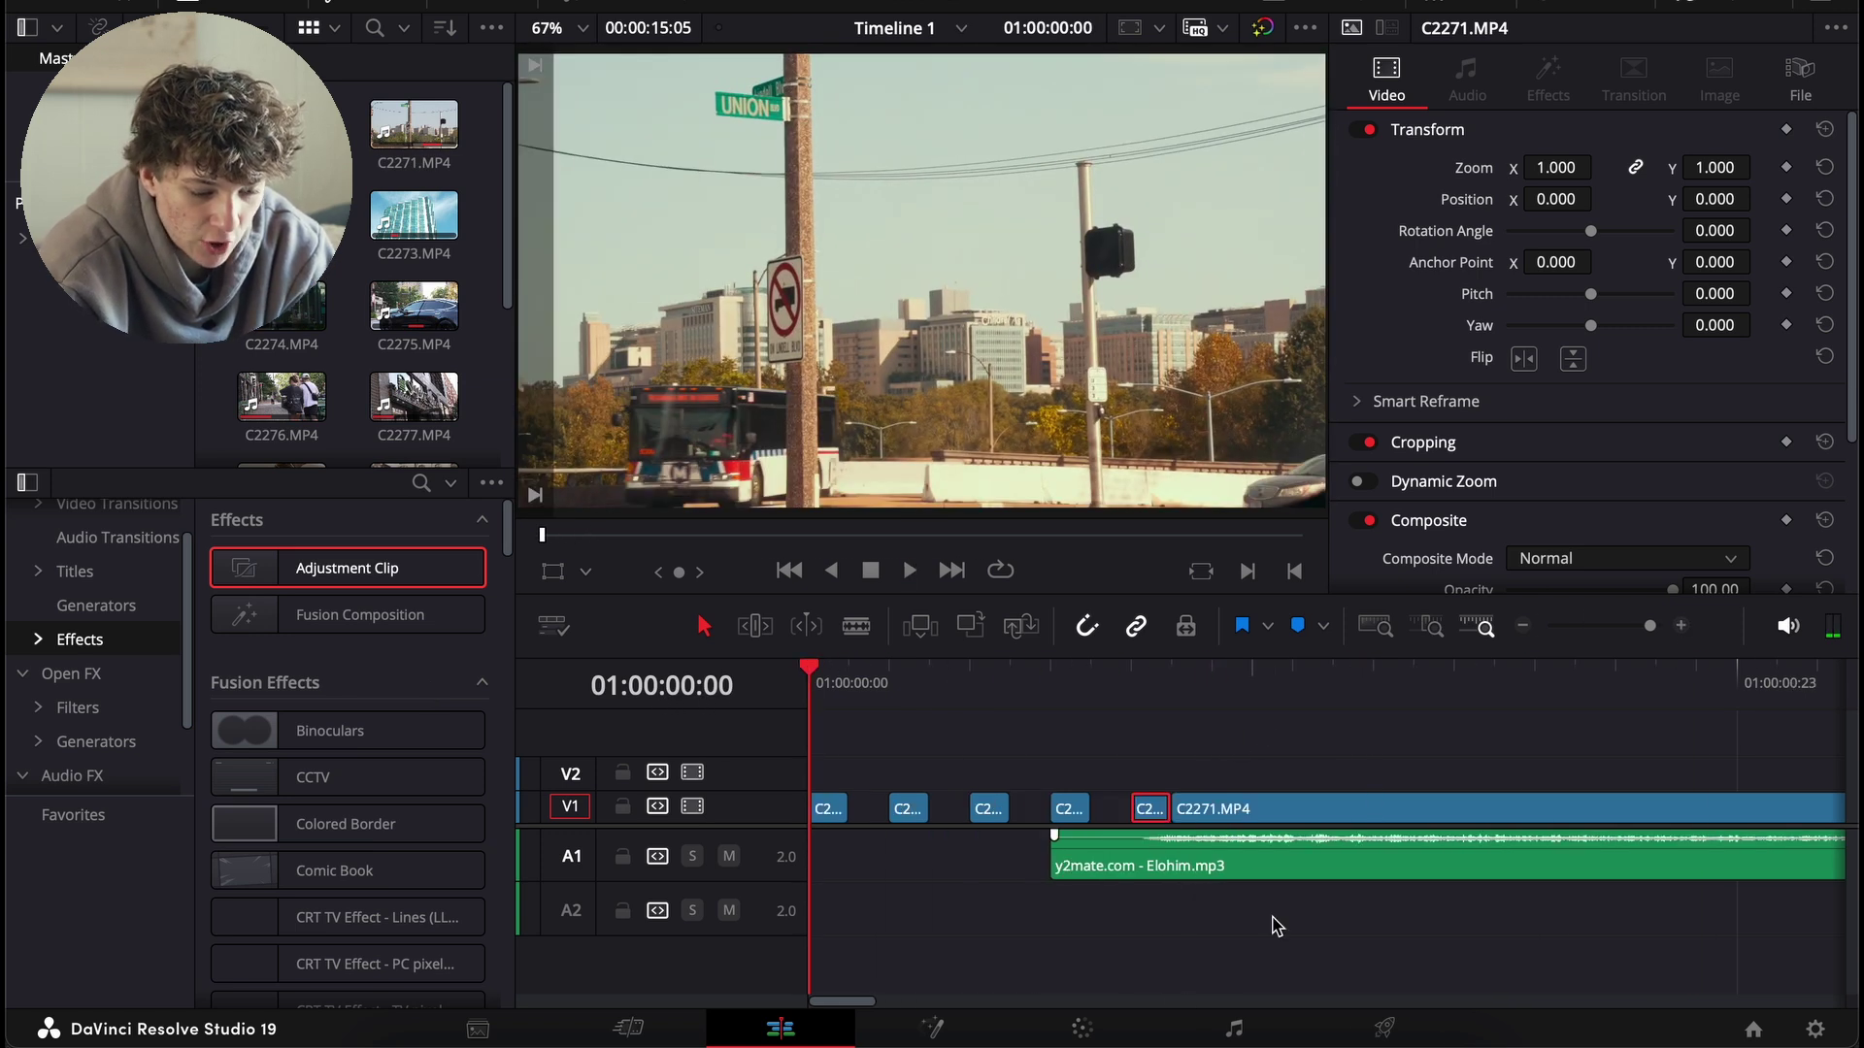
click(1523, 629)
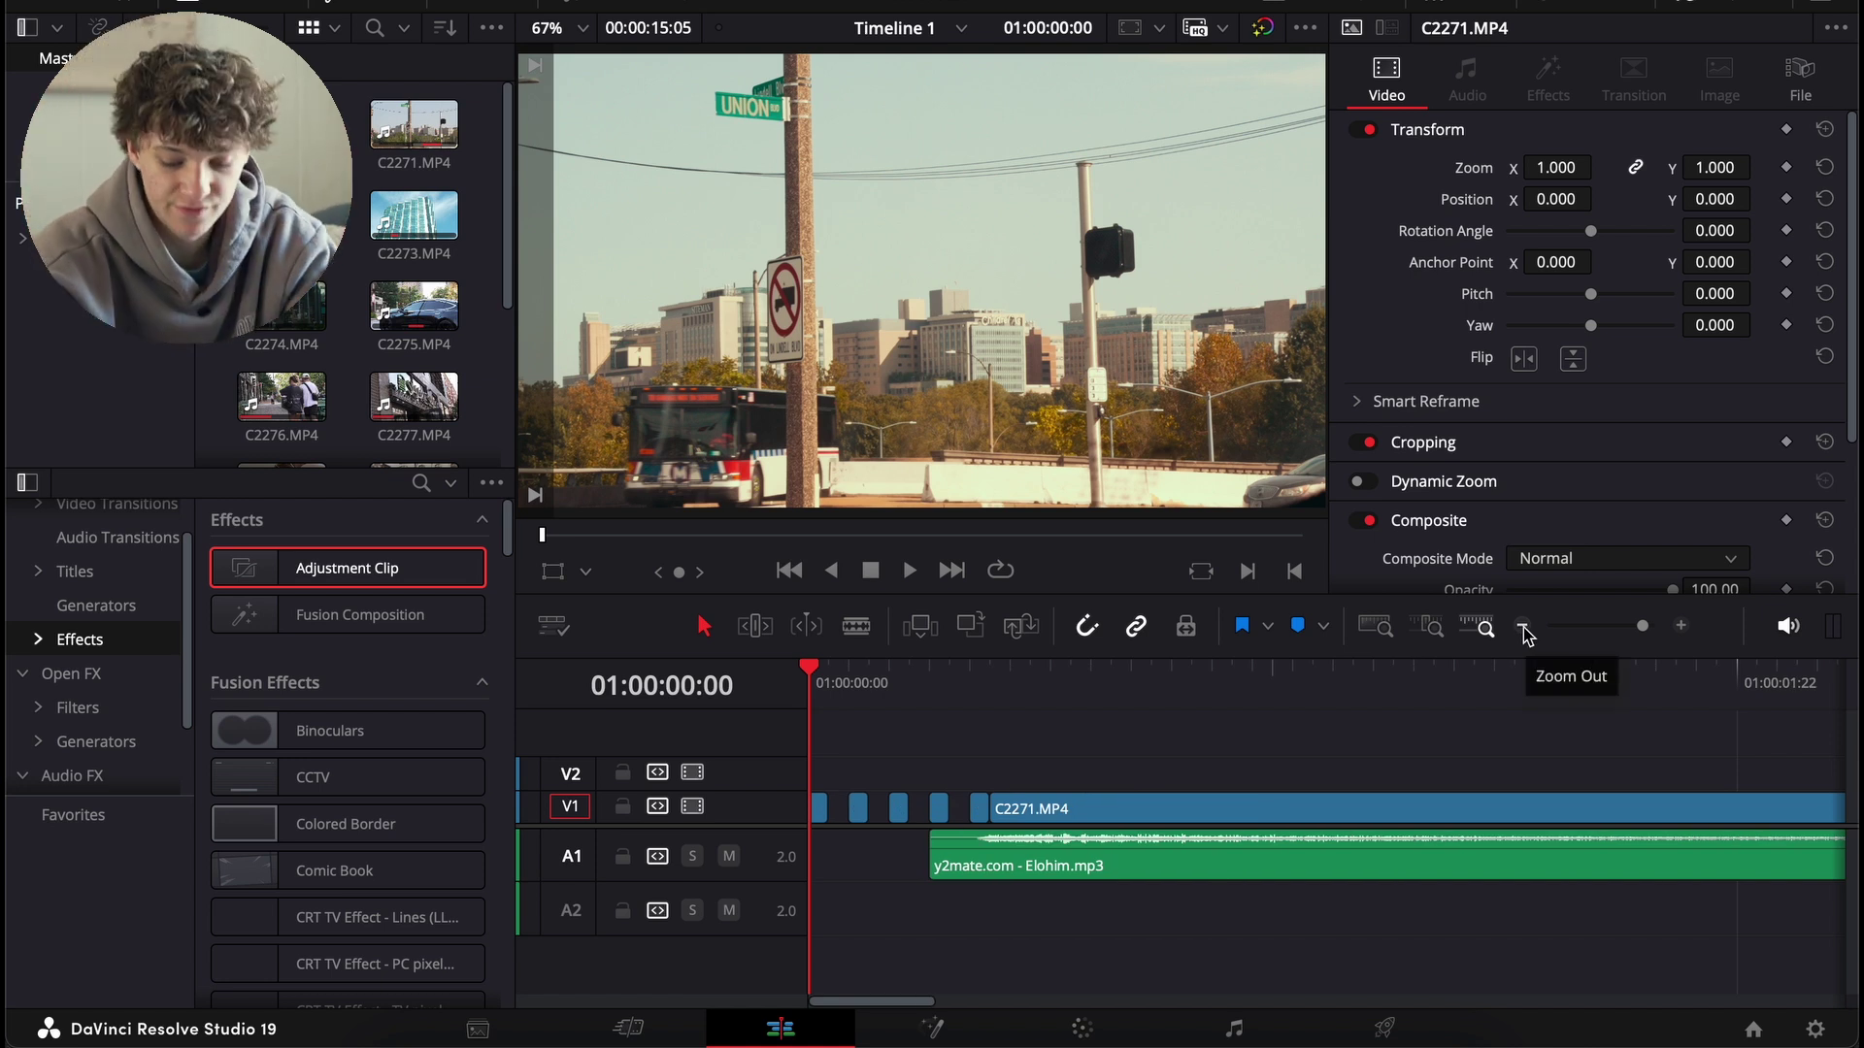
- Browse the SFX bin's camera sounds and place RH-CAMERA1.wav on audio track A3 at the timeline's start
click(78, 644)
click(21, 238)
click(66, 405)
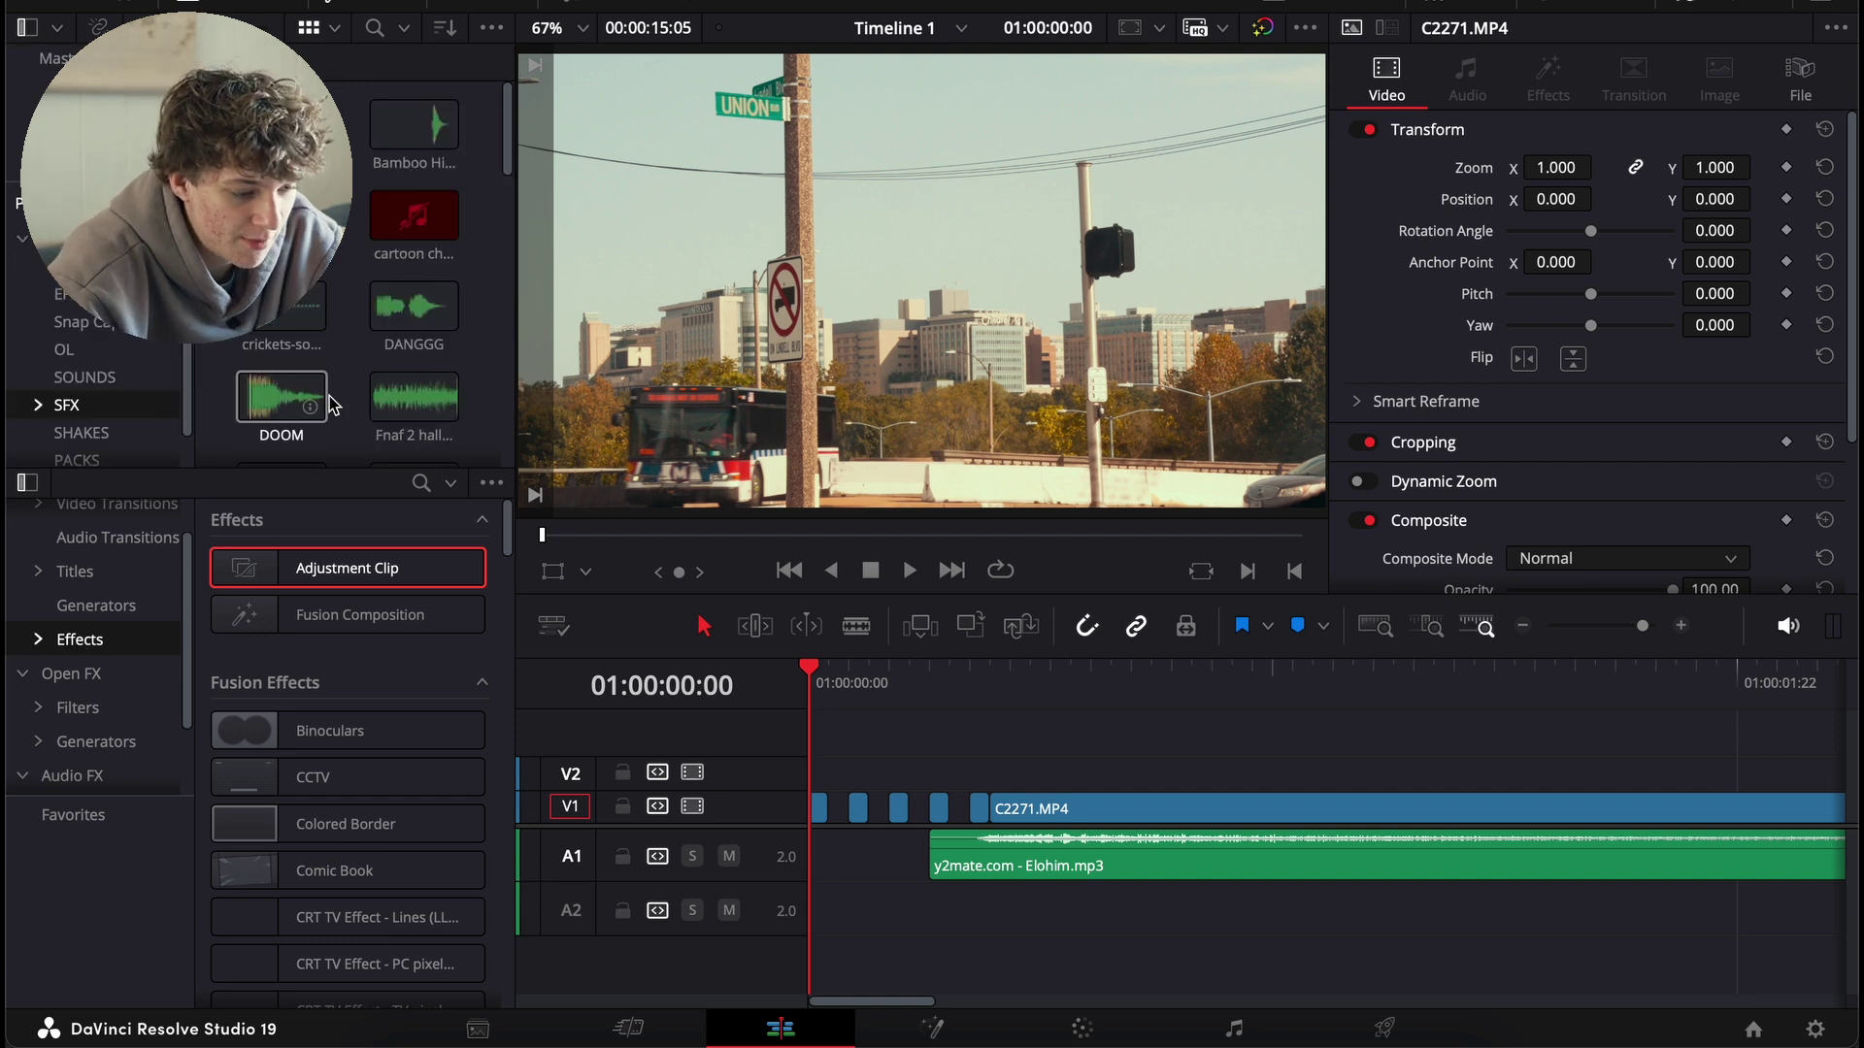
scroll(335, 403, down, 8)
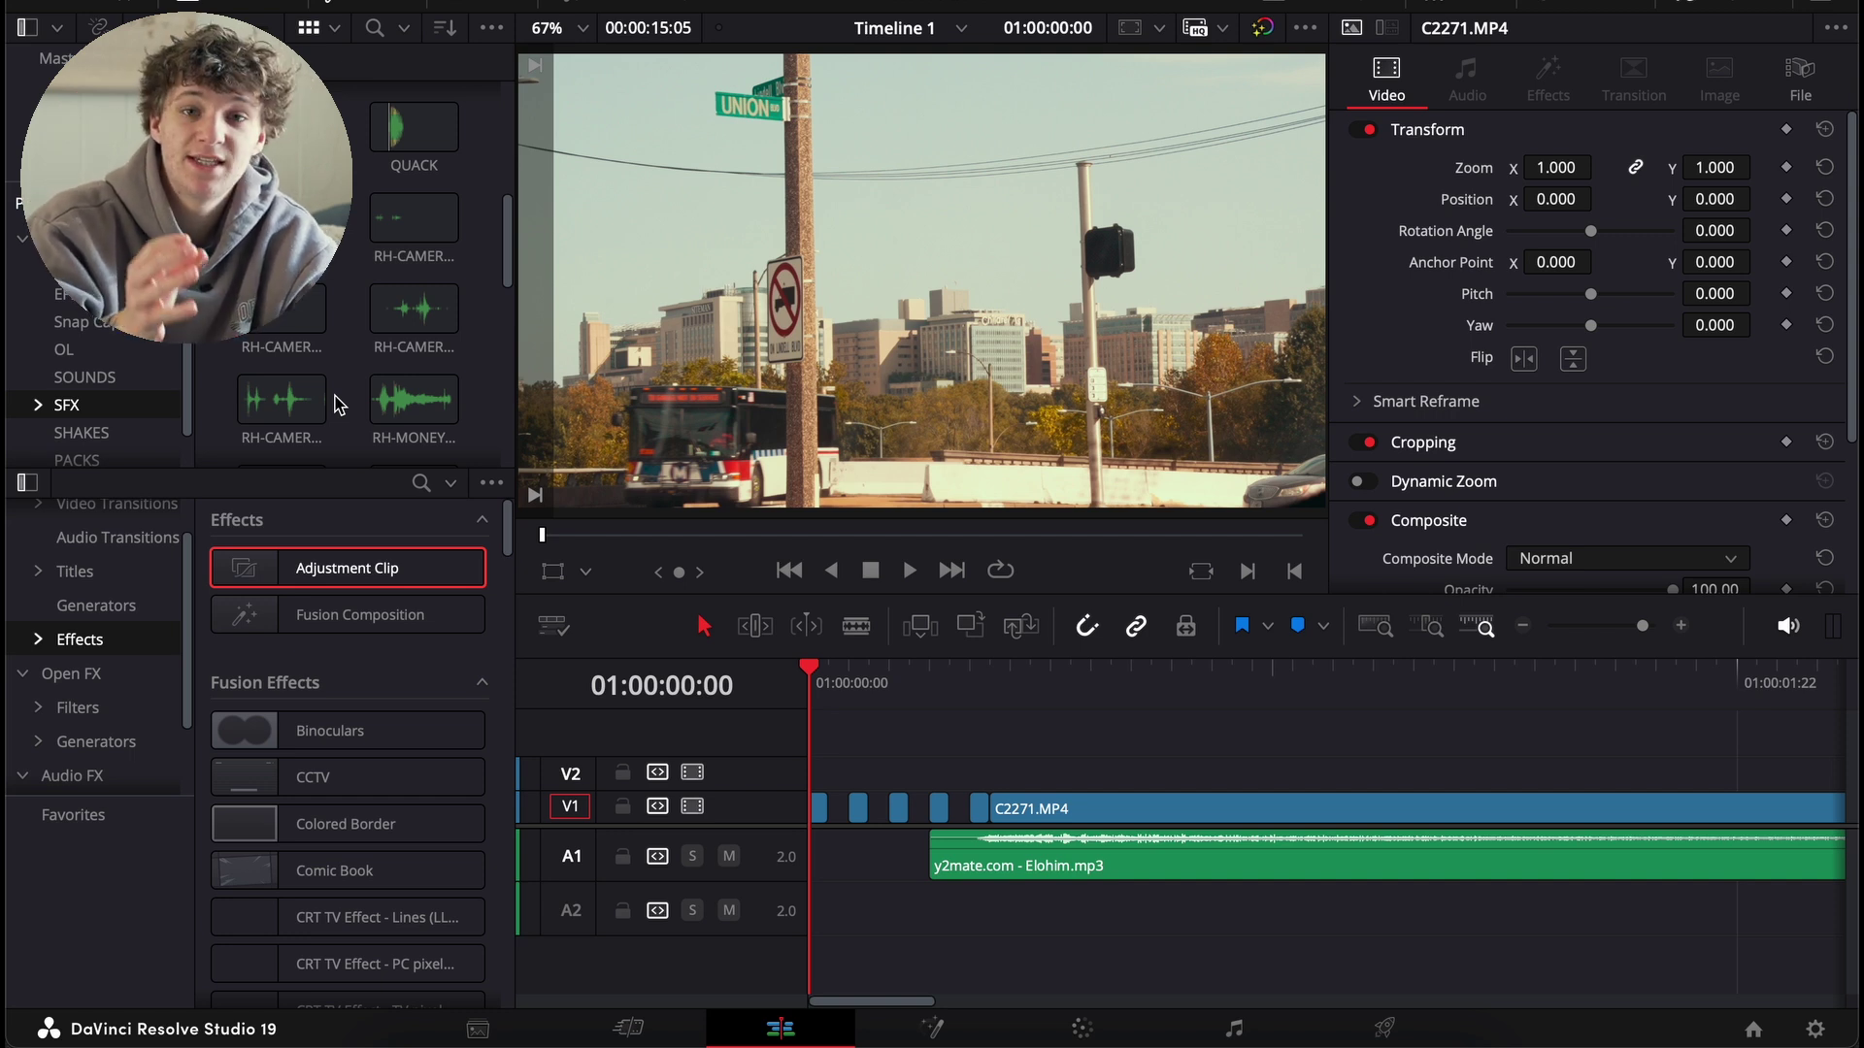
click(408, 320)
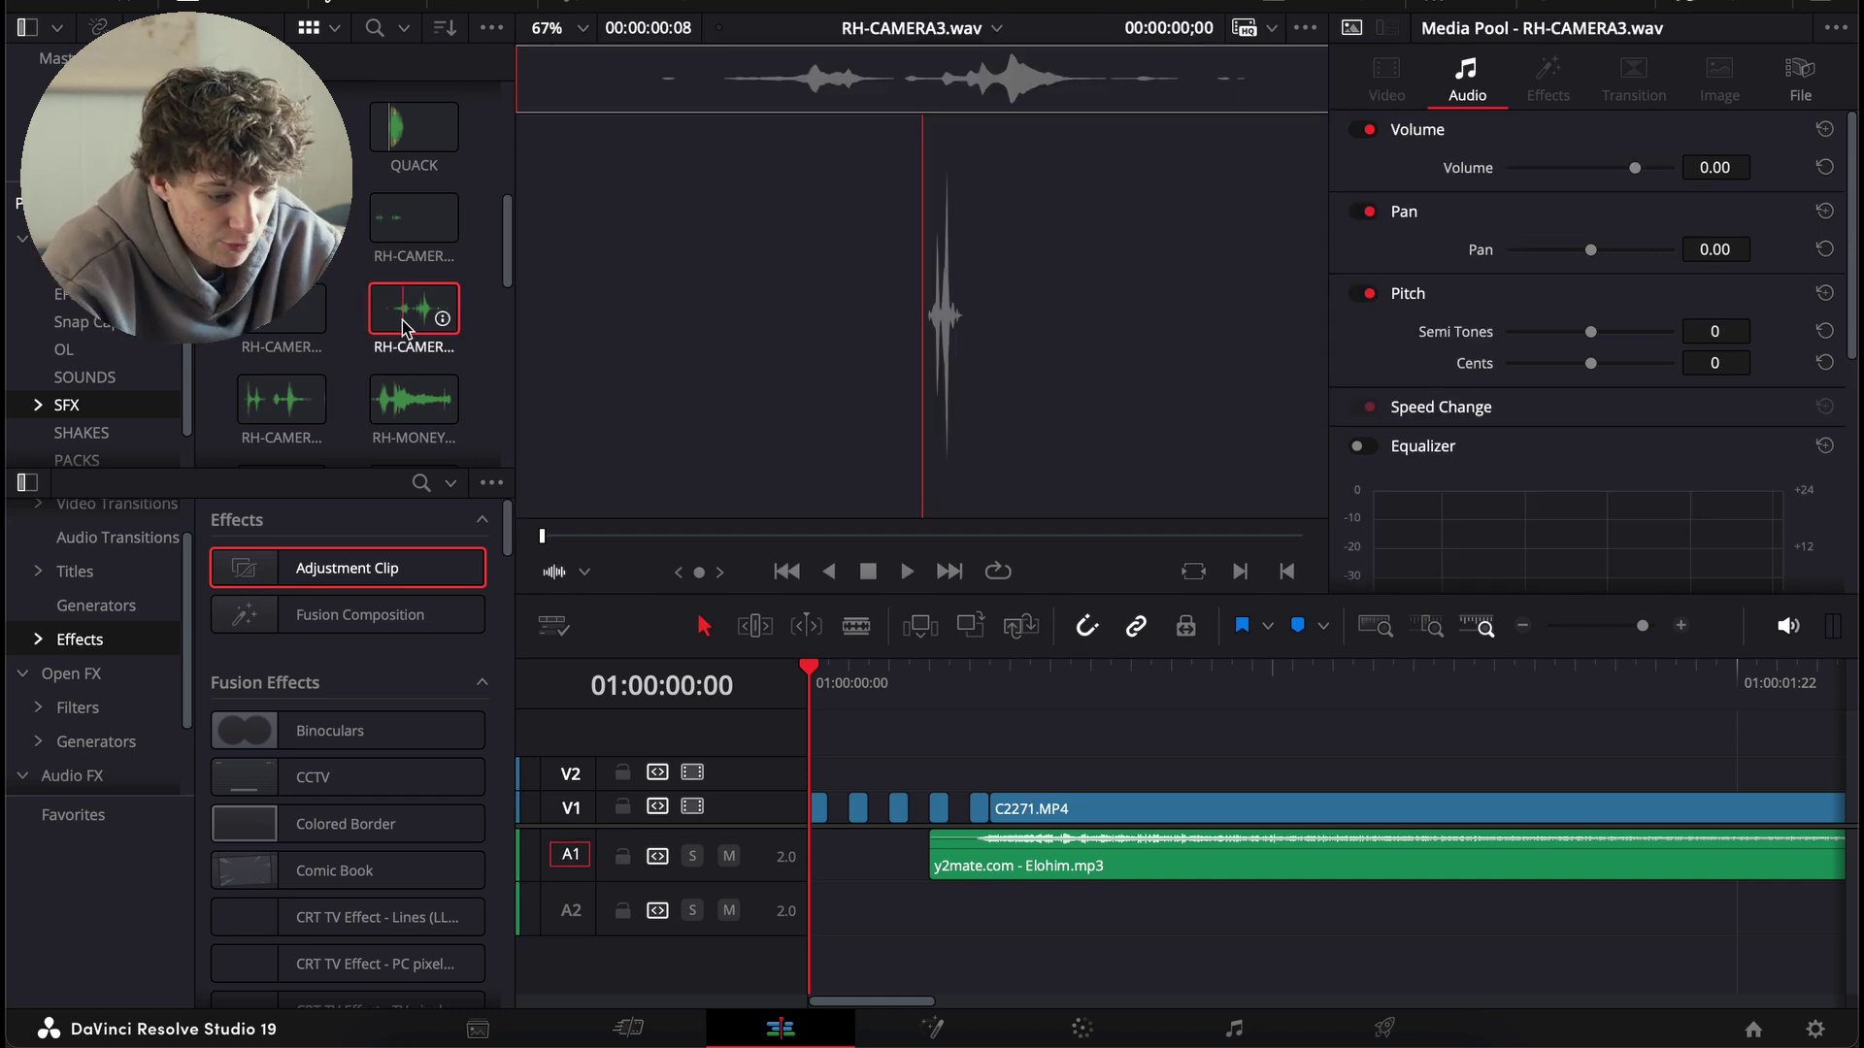
drag(413, 218, 828, 955)
- Trim the start of RH-CAMERA1.wav on A3 to 01:00:00:07
key(Right)
key(Right)
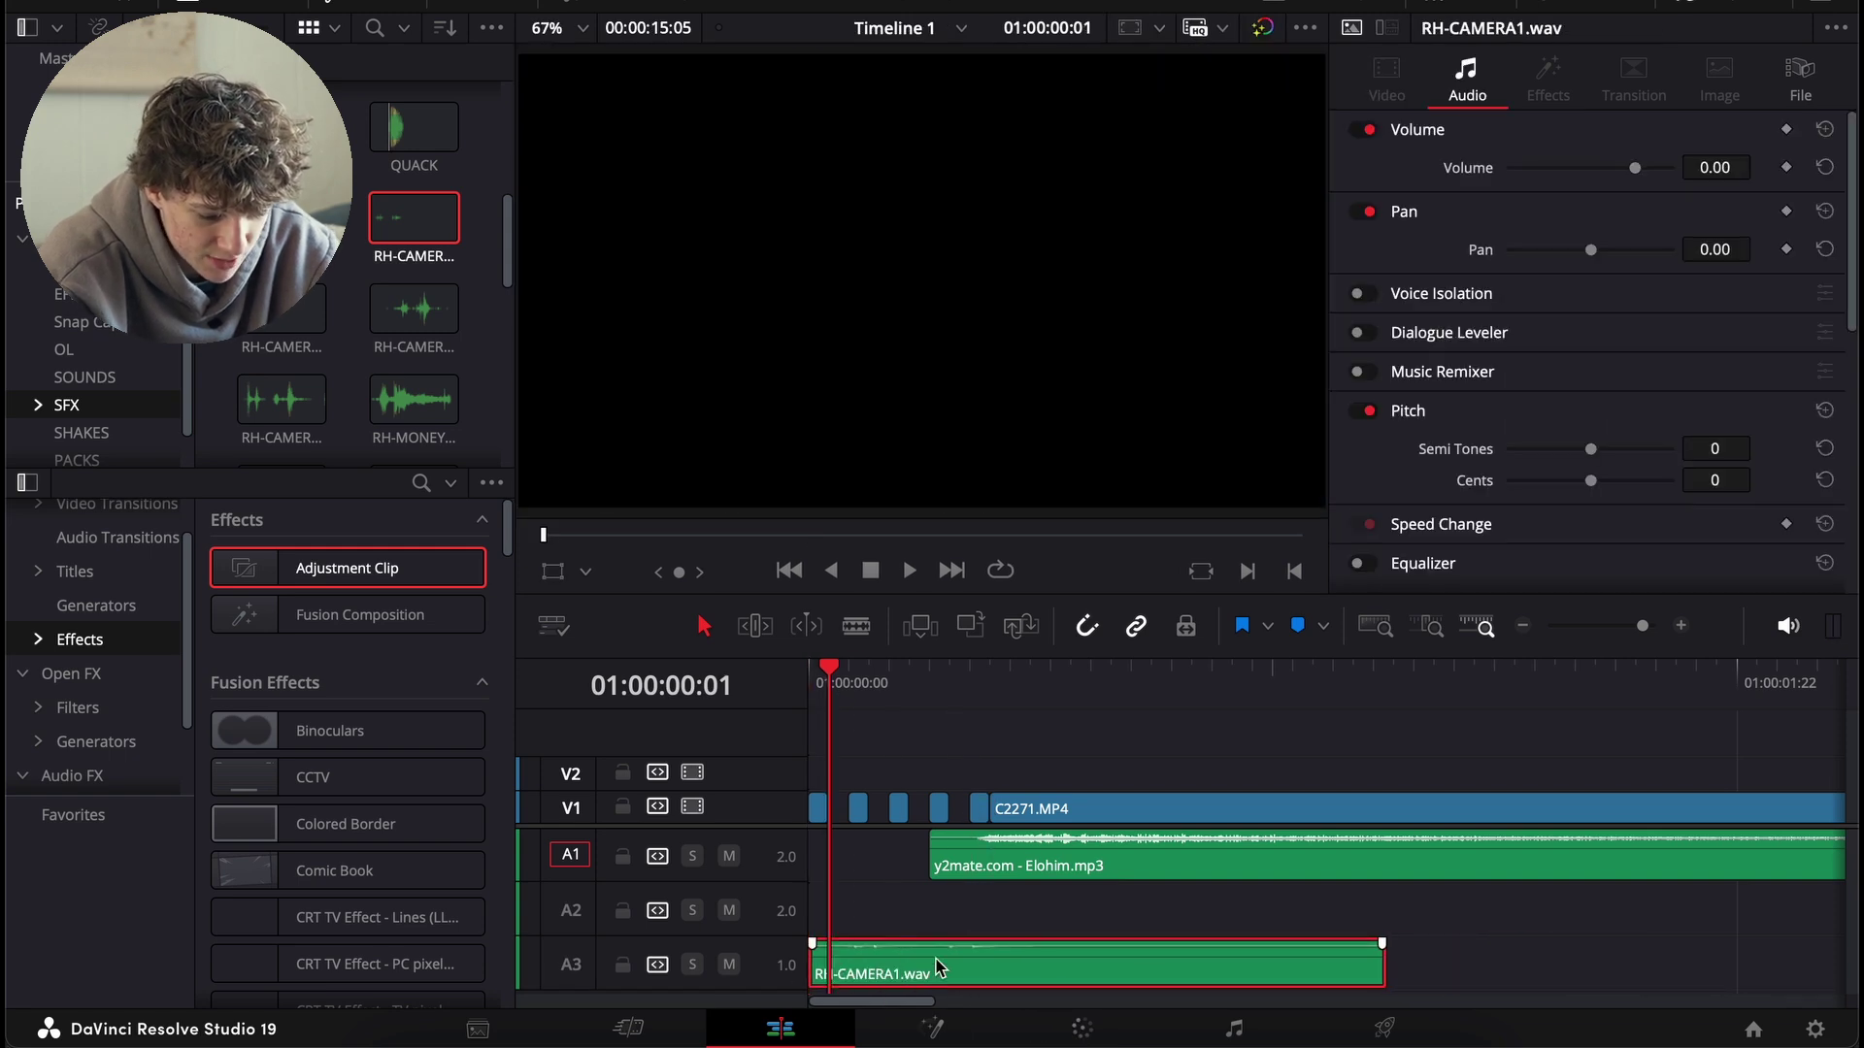
key(Right)
key(Right)
key(Right)
key(Right)
key(Right)
key(shift+[)
- Trim the end of RH-CAMERA1.wav to 01:00:00:08 so it is one frame long, and play it back
key(Right)
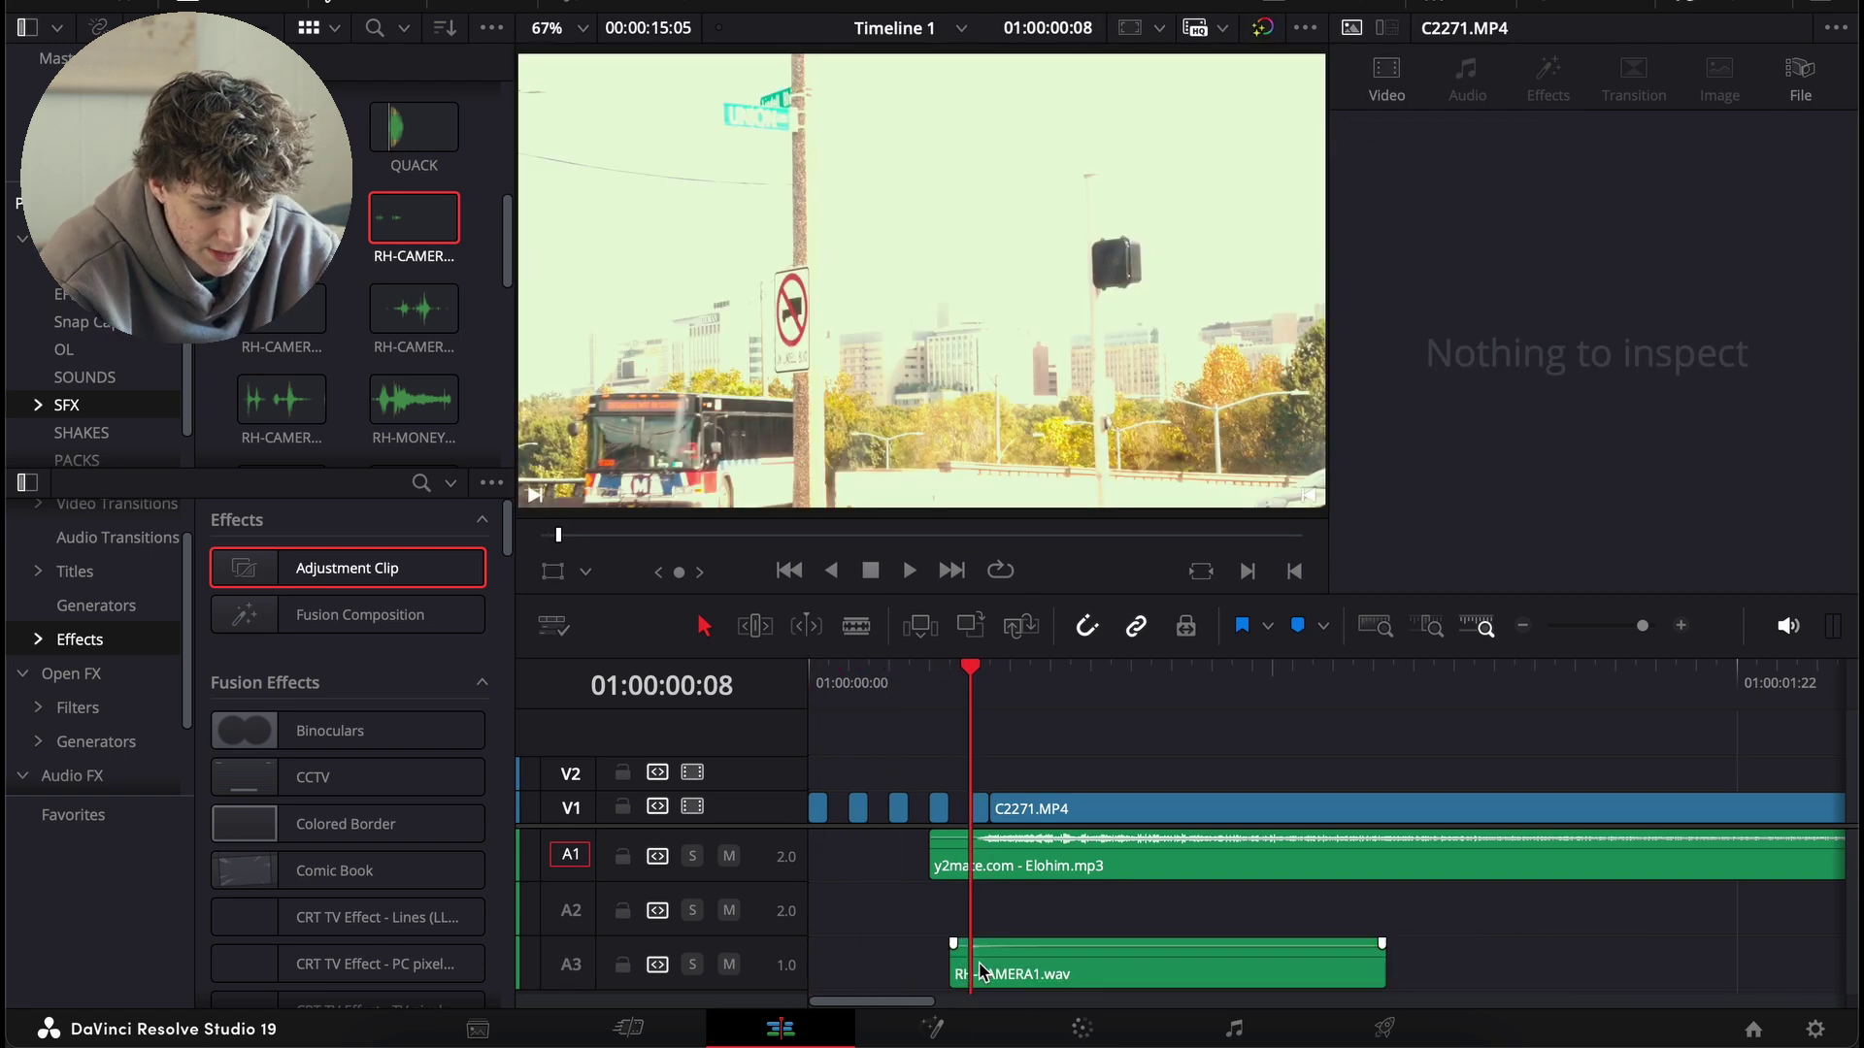
click(1024, 974)
key(shift+])
click(953, 679)
key(space)
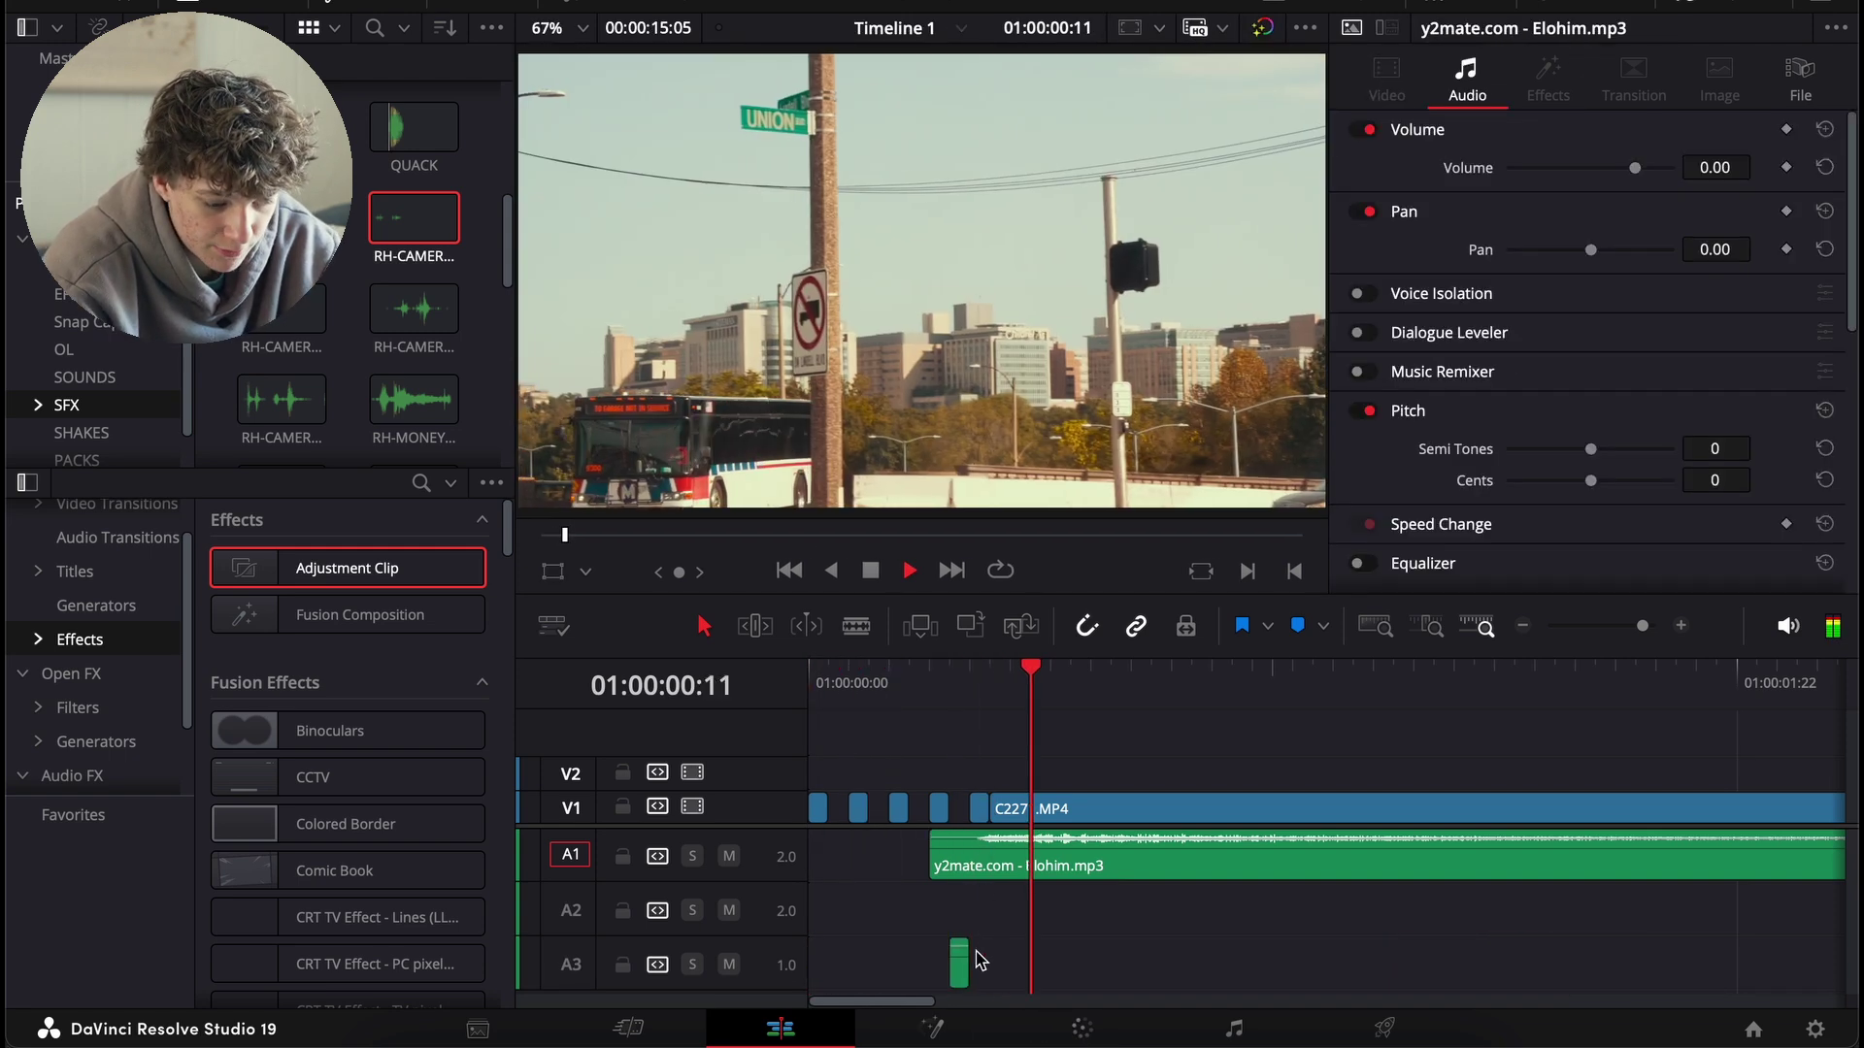
key(space)
- Move the one-frame RH-CAMERA1.wav piece to the timeline's start, duplicate it under the other four short C2271.MP4 pieces, and play back
click(957, 678)
drag(959, 964, 776, 961)
click(815, 630)
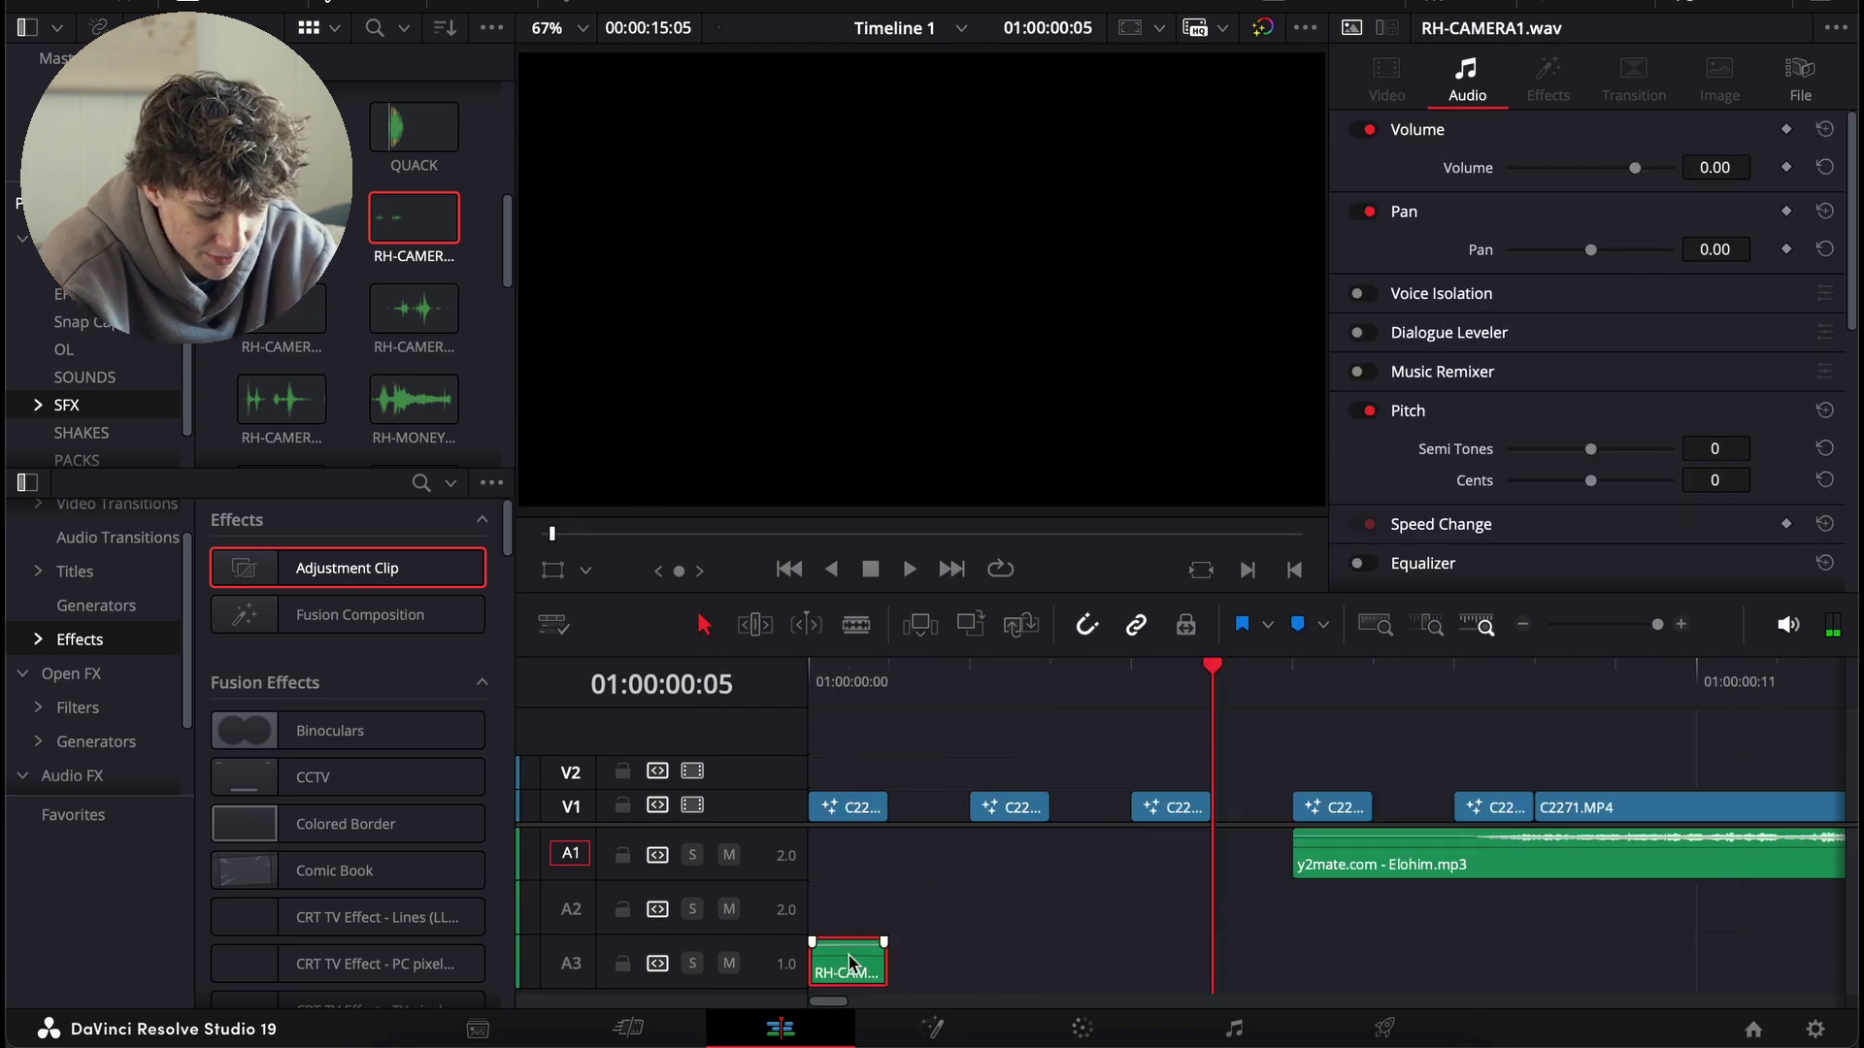
drag(849, 963, 1522, 969)
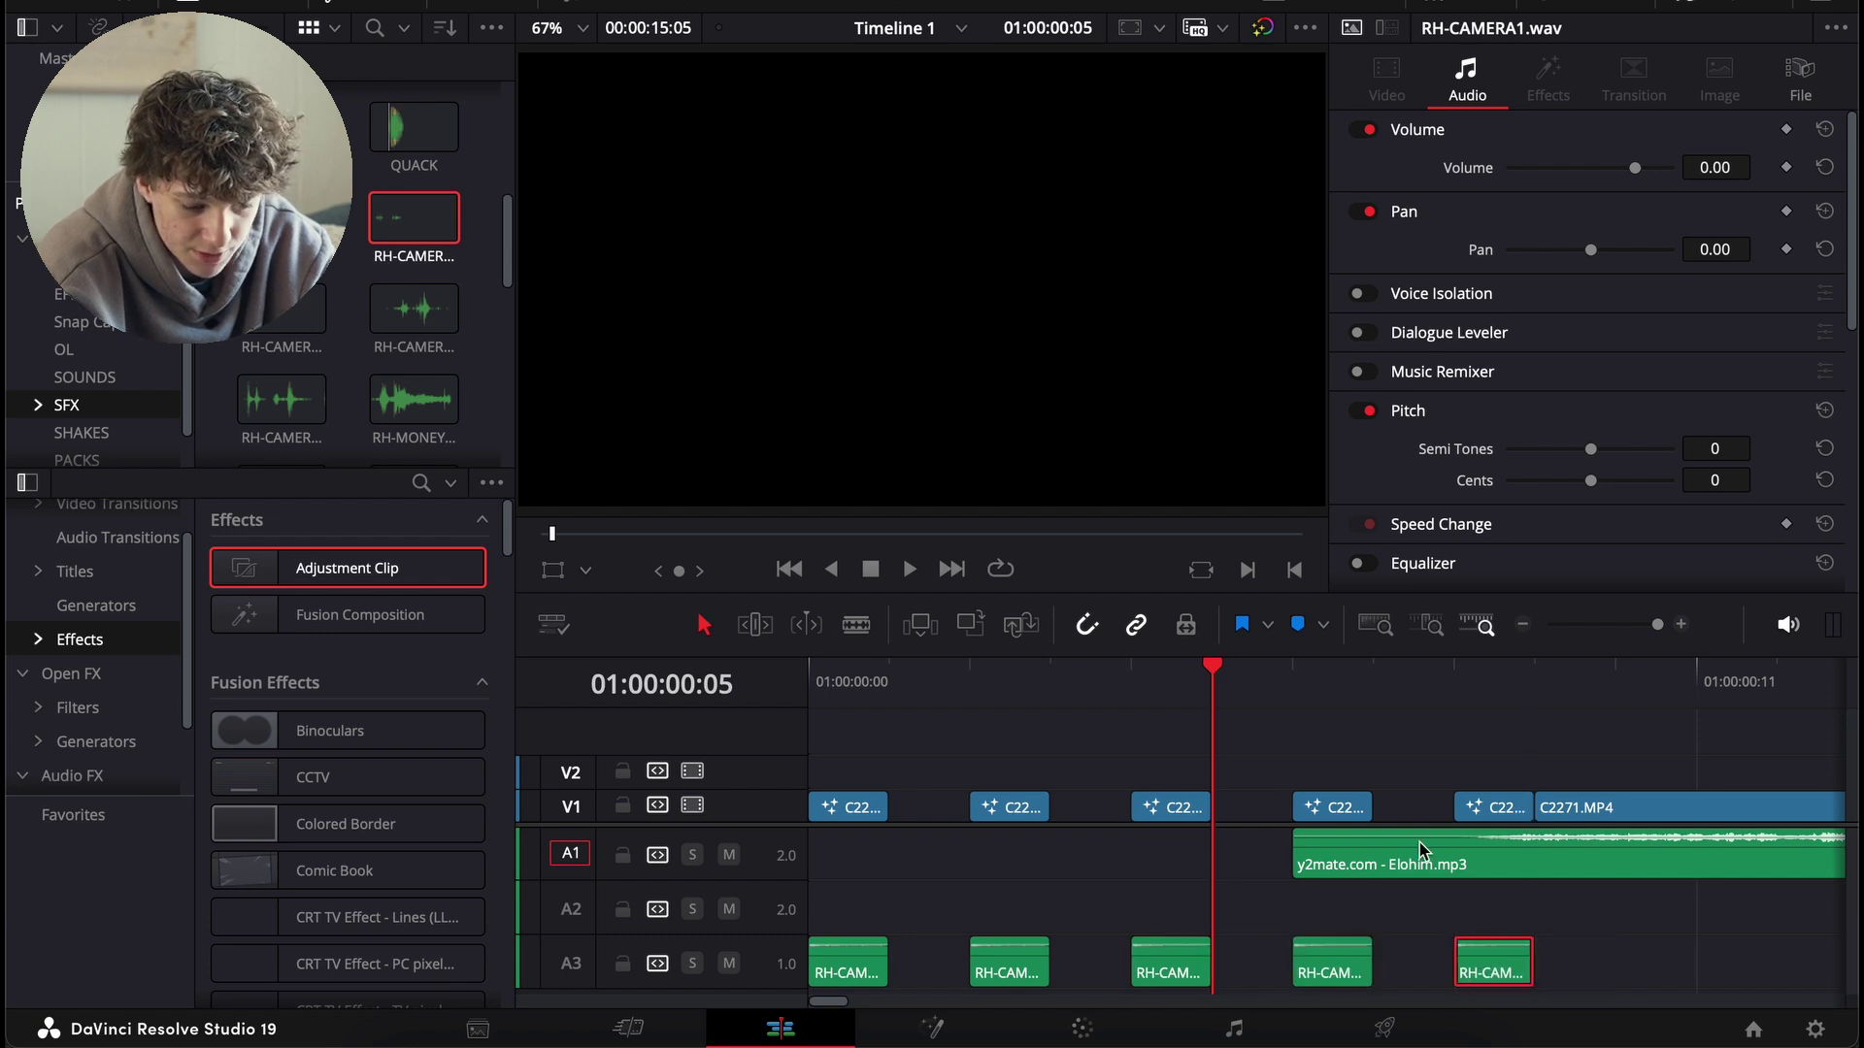
key(space)
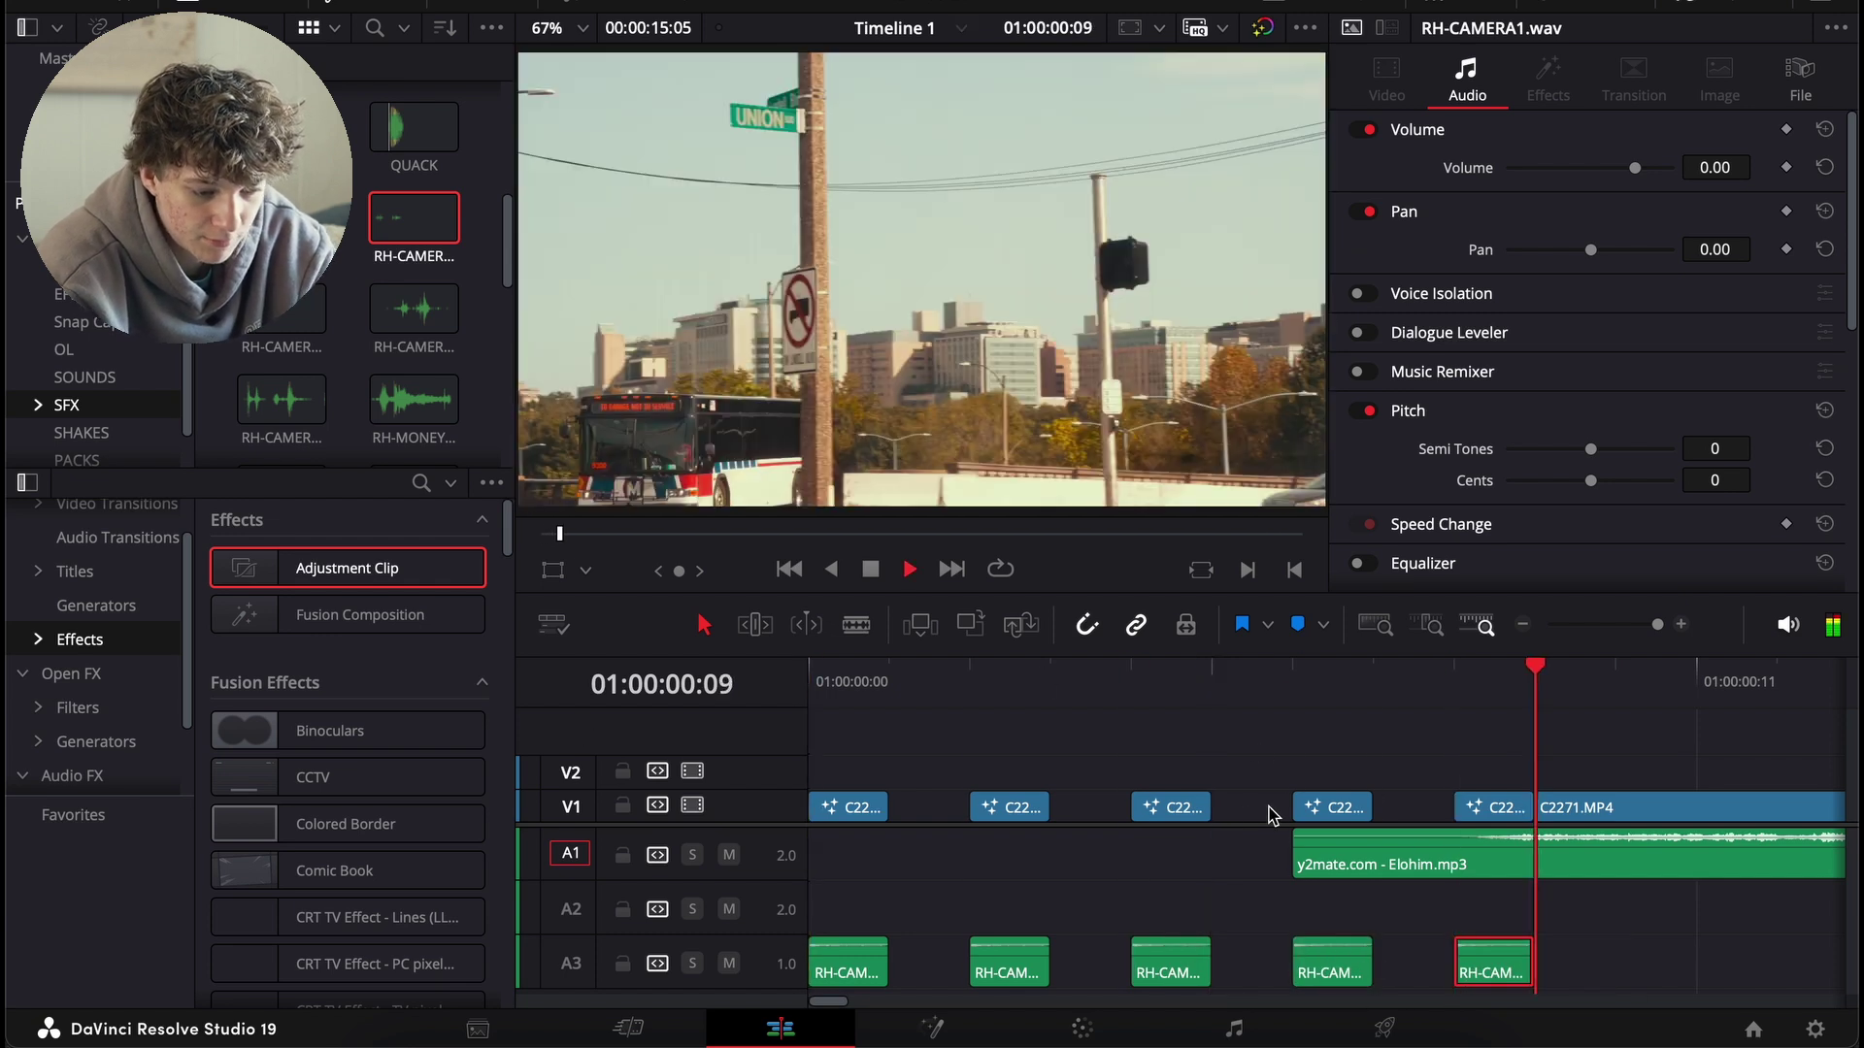
- Delete the last one-frame RH-CAMERA1.wav piece at 01:00:00:08 on A3
key(Up)
key(Up)
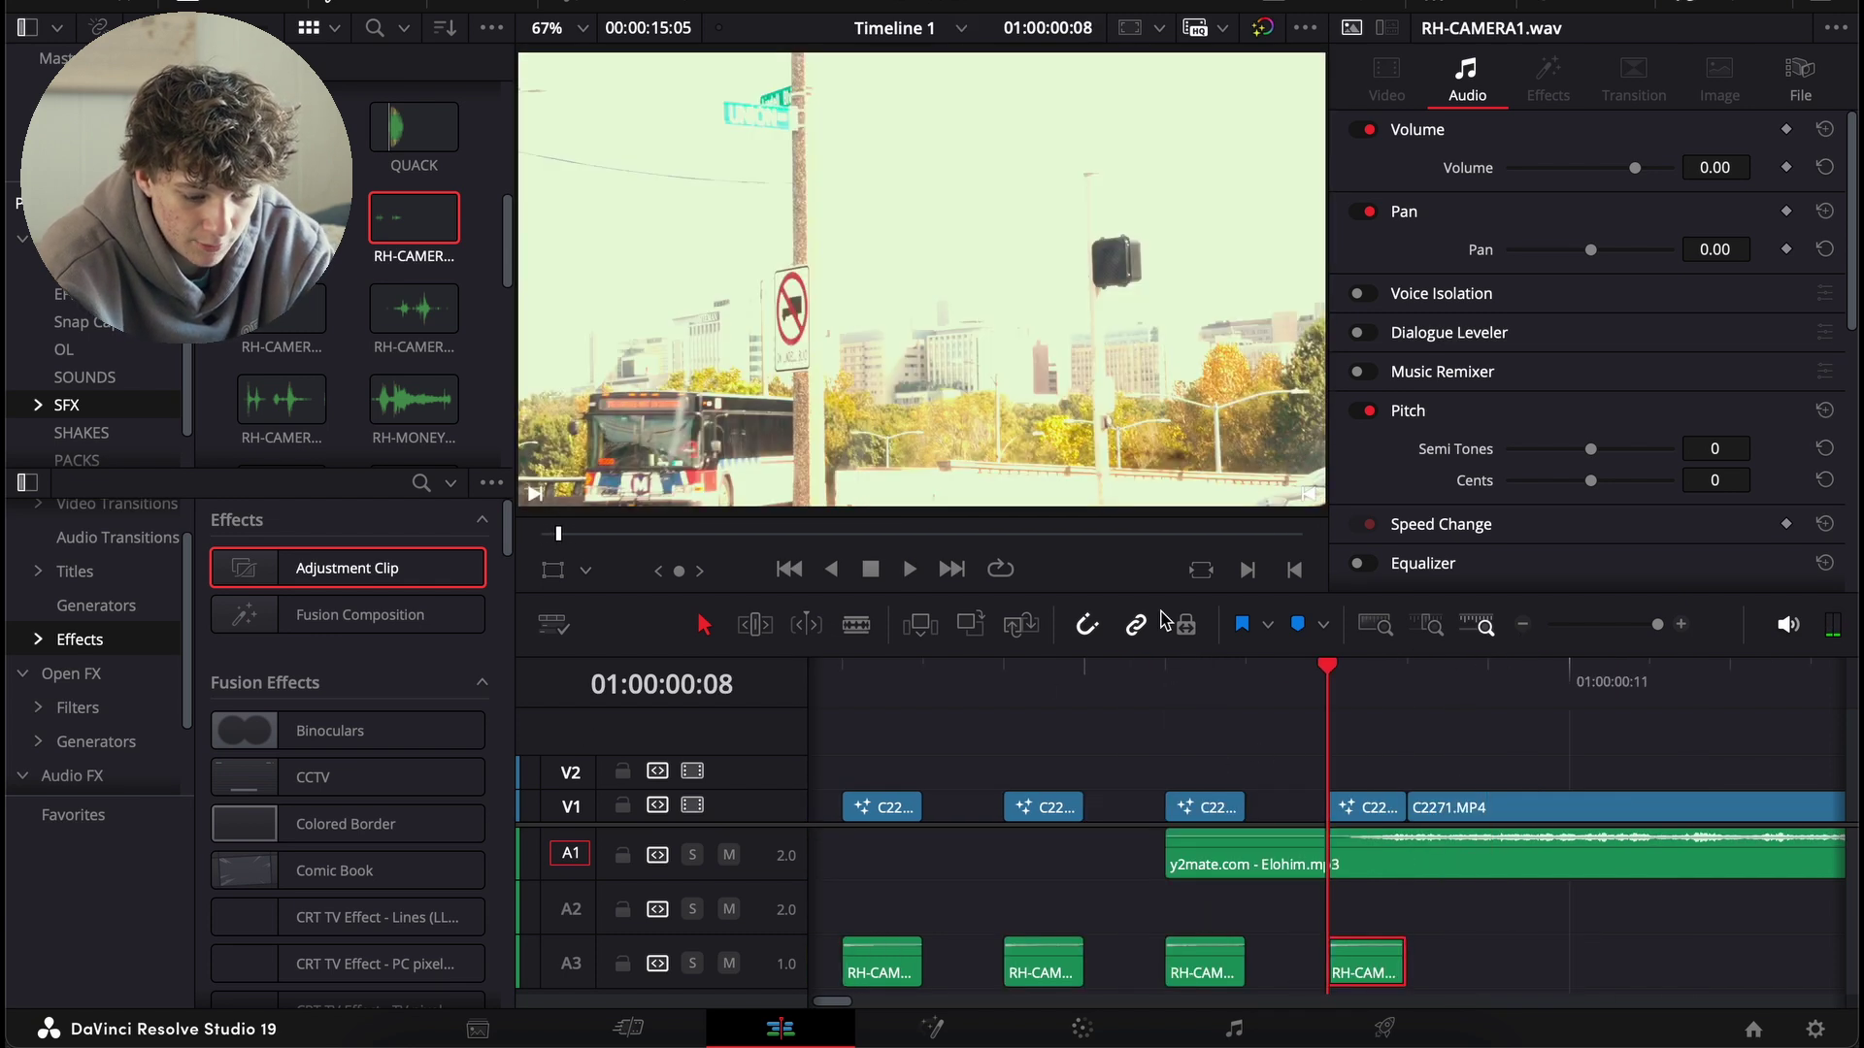
click(1548, 728)
click(1364, 984)
key(BackSpace)
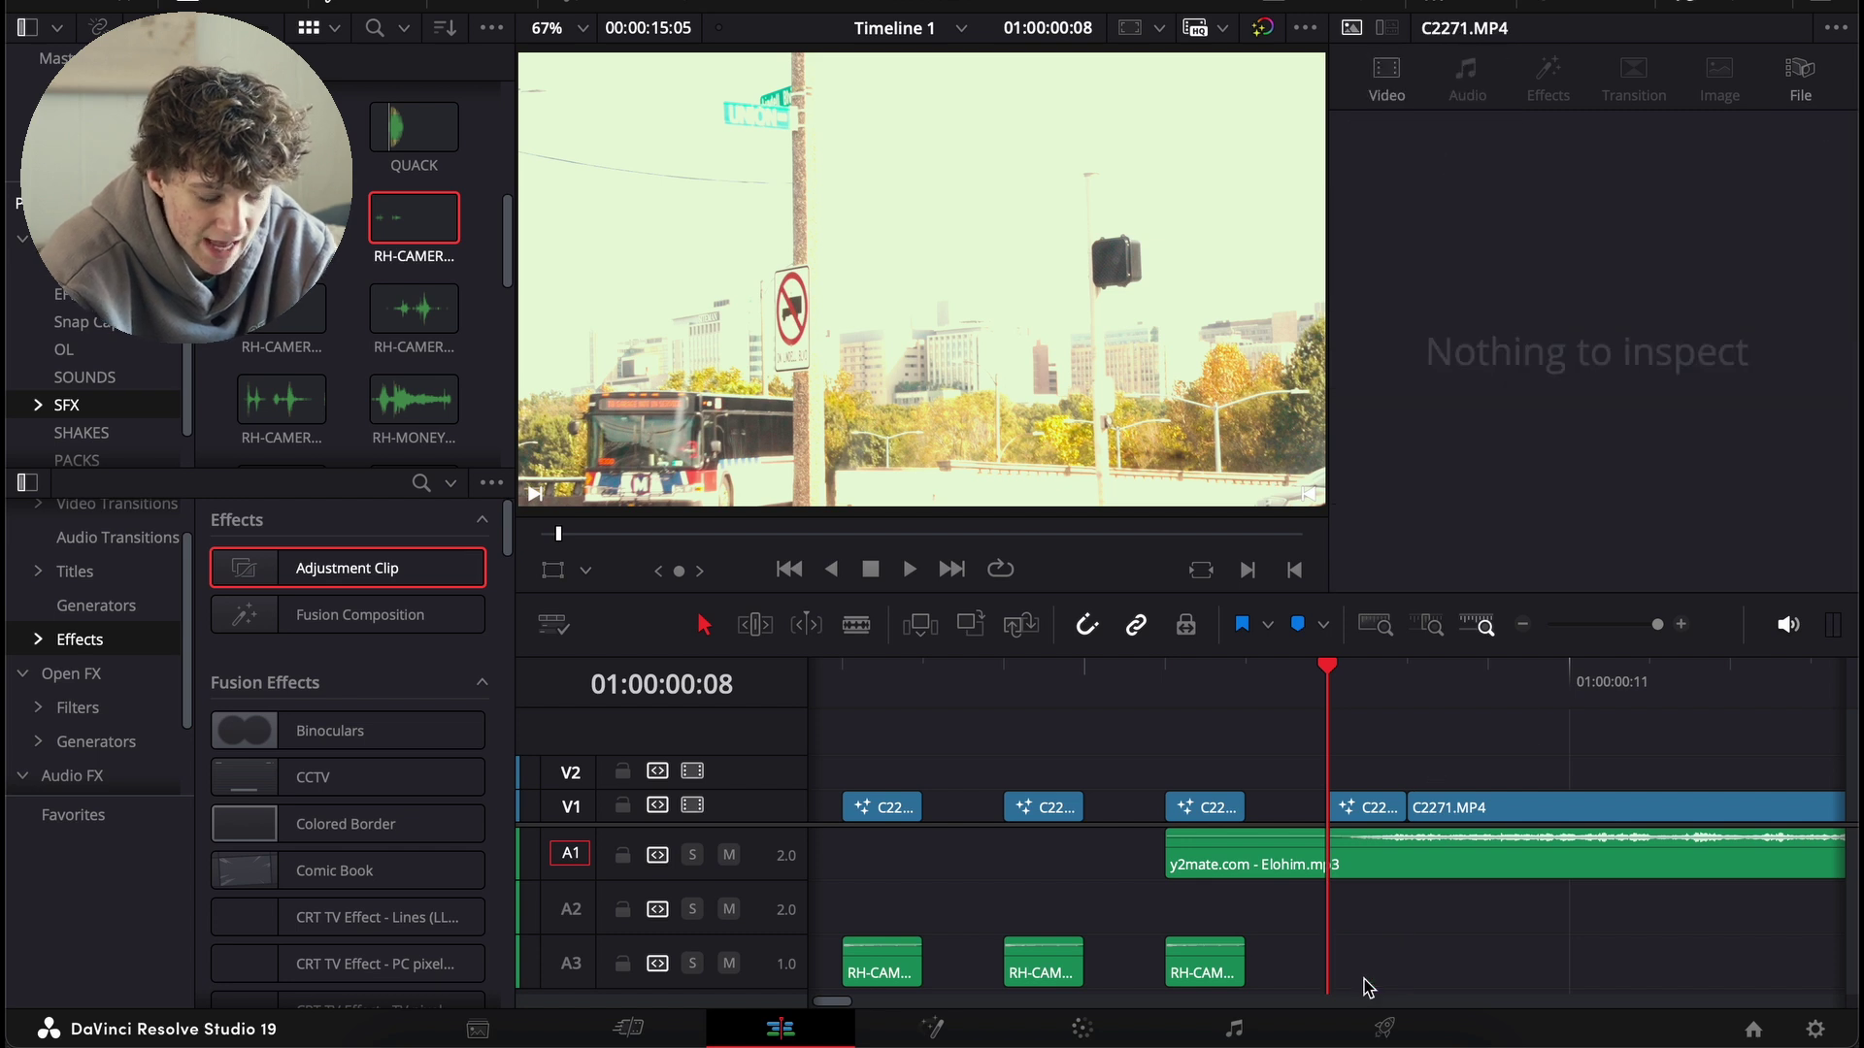
- Preview RH-CAM-SHOOT.wav from the SFX bin and place it on A3 at 01:00:00:08
click(281, 218)
key(space)
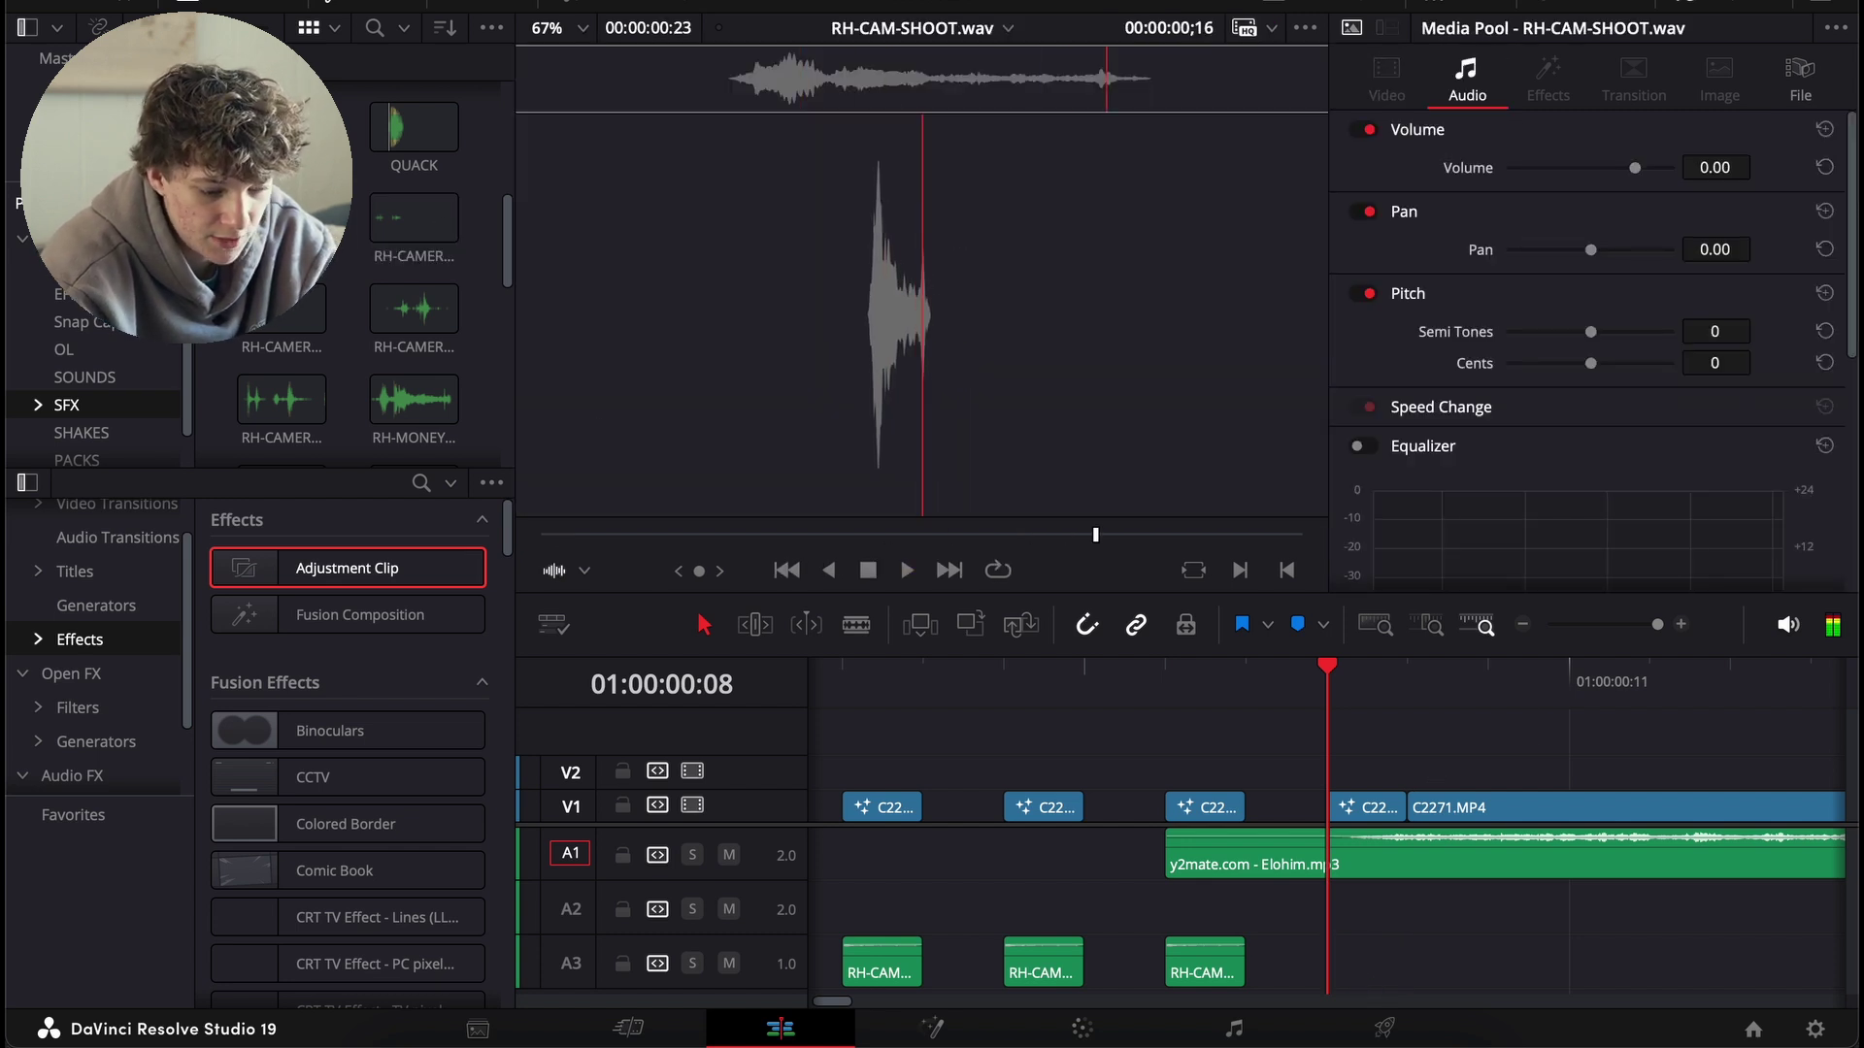
drag(282, 217, 1359, 971)
click(1461, 982)
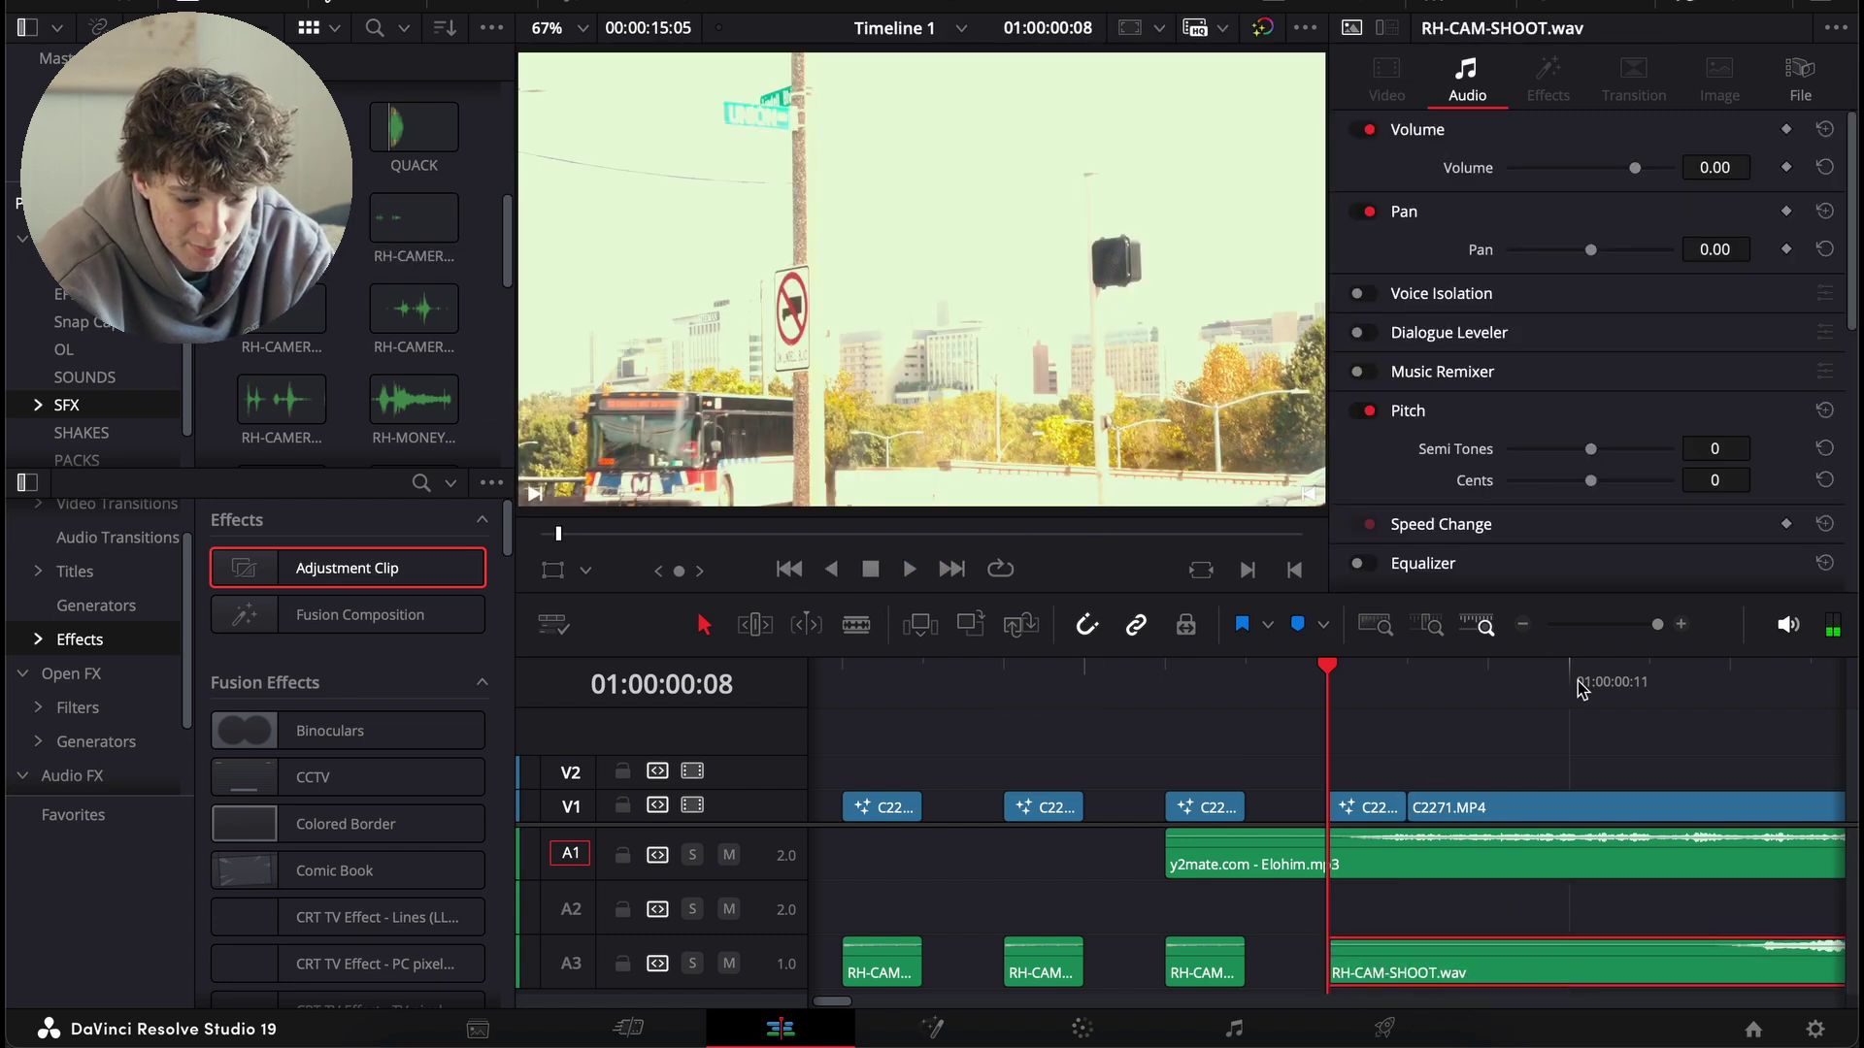
- Advance to 01:00:00:13 and set the volume of RH-CAM-SHOOT.wav on A3 to -17
key(Right)
key(Right)
key(Right)
key(Right)
key(Right)
key(super+b)
key(BackSpace)
drag(1771, 961, 1360, 973)
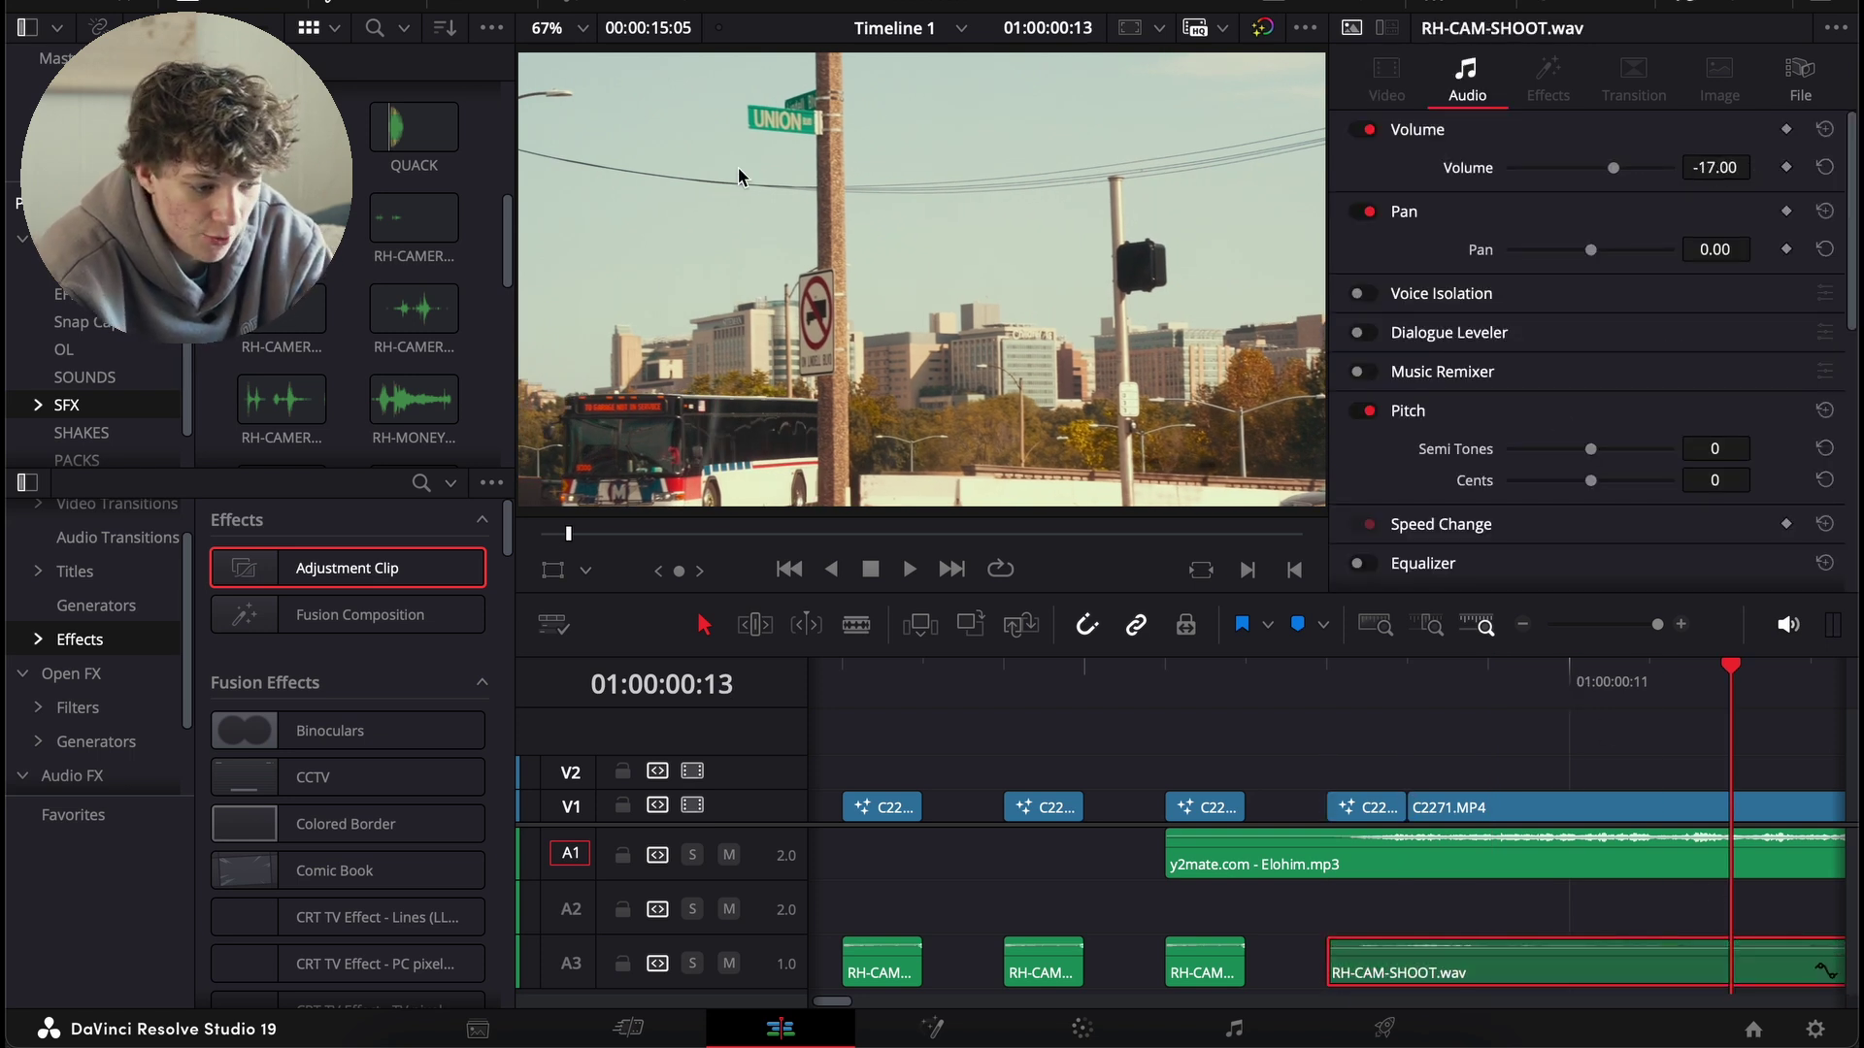
- Add the Flash+Shake effect from the SHAKES bin to V2, starting at 01:00:00:08 above the last short C2271.MP4 piece
click(88, 406)
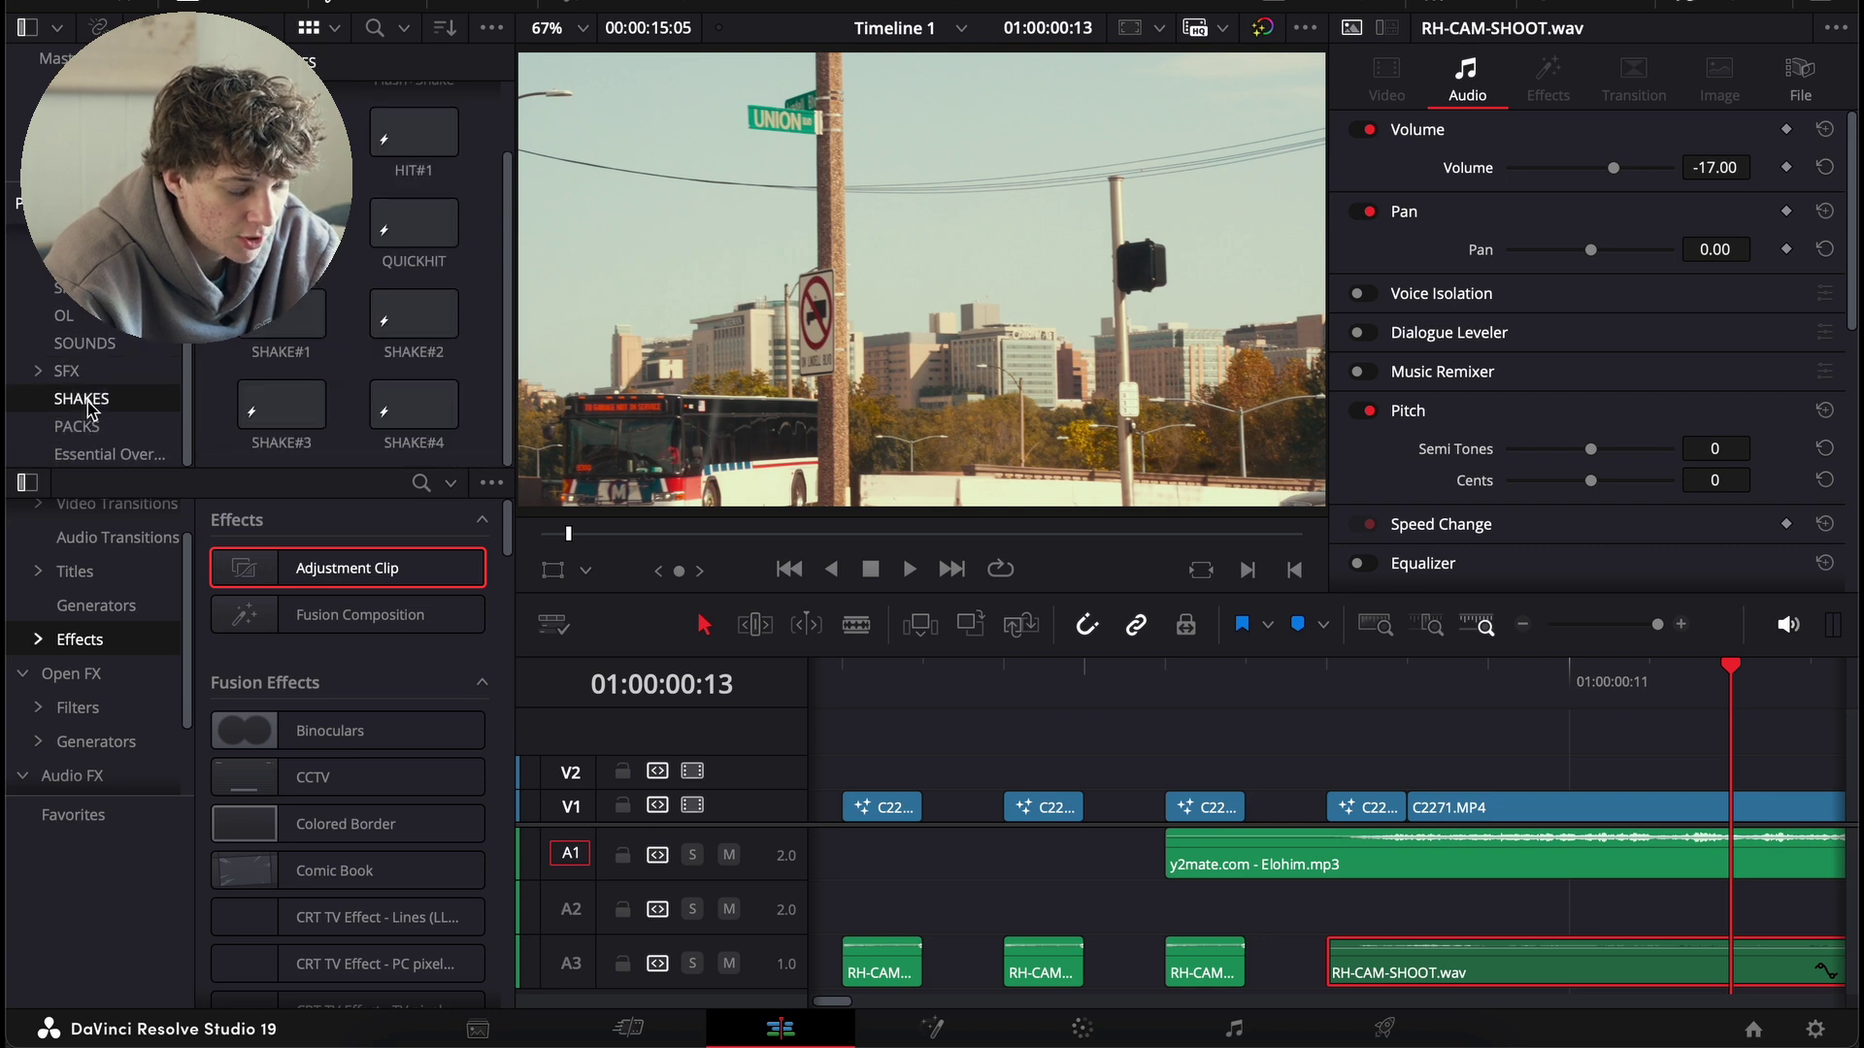
scroll(340, 317, up, 2)
drag(384, 161, 1341, 774)
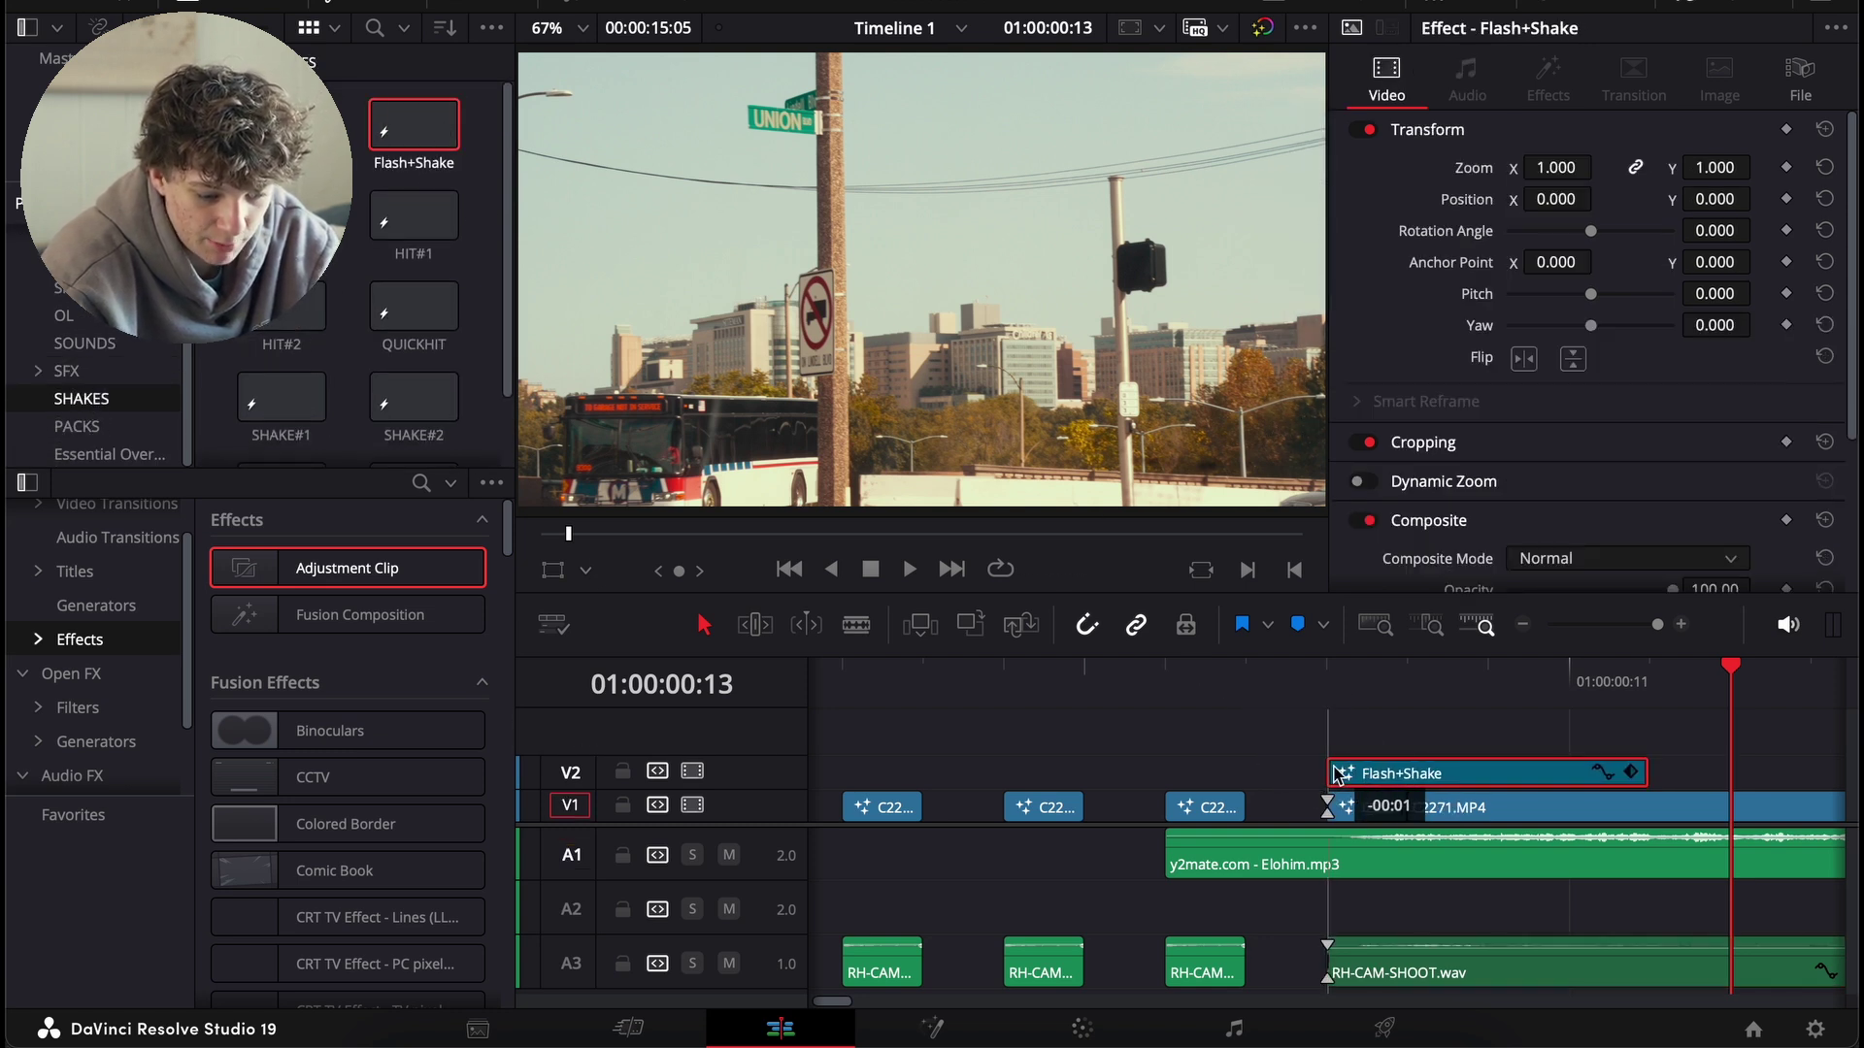
drag(1257, 721, 632, 707)
- Play the timeline from its start to review the flash intro with the shutter sounds and Flash+Shake effect
click(1522, 624)
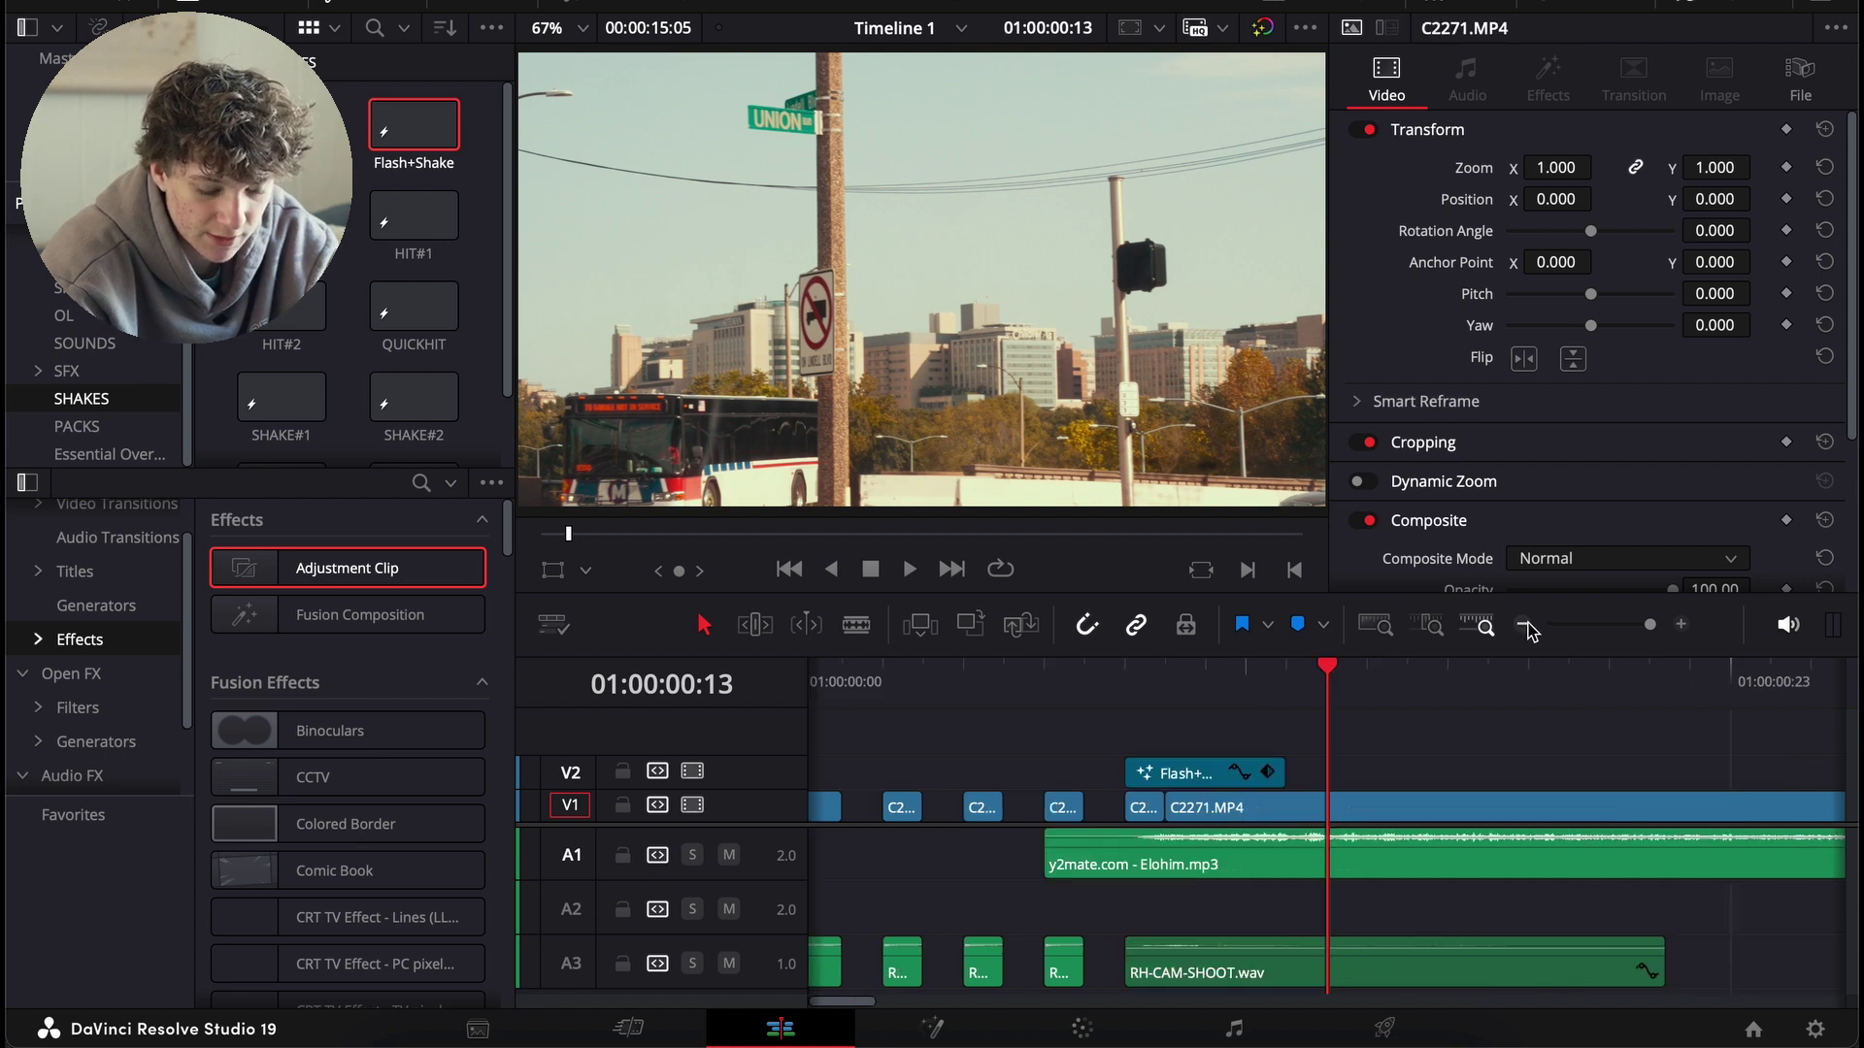
click(1522, 624)
click(1522, 624)
drag(946, 676, 760, 678)
key(space)
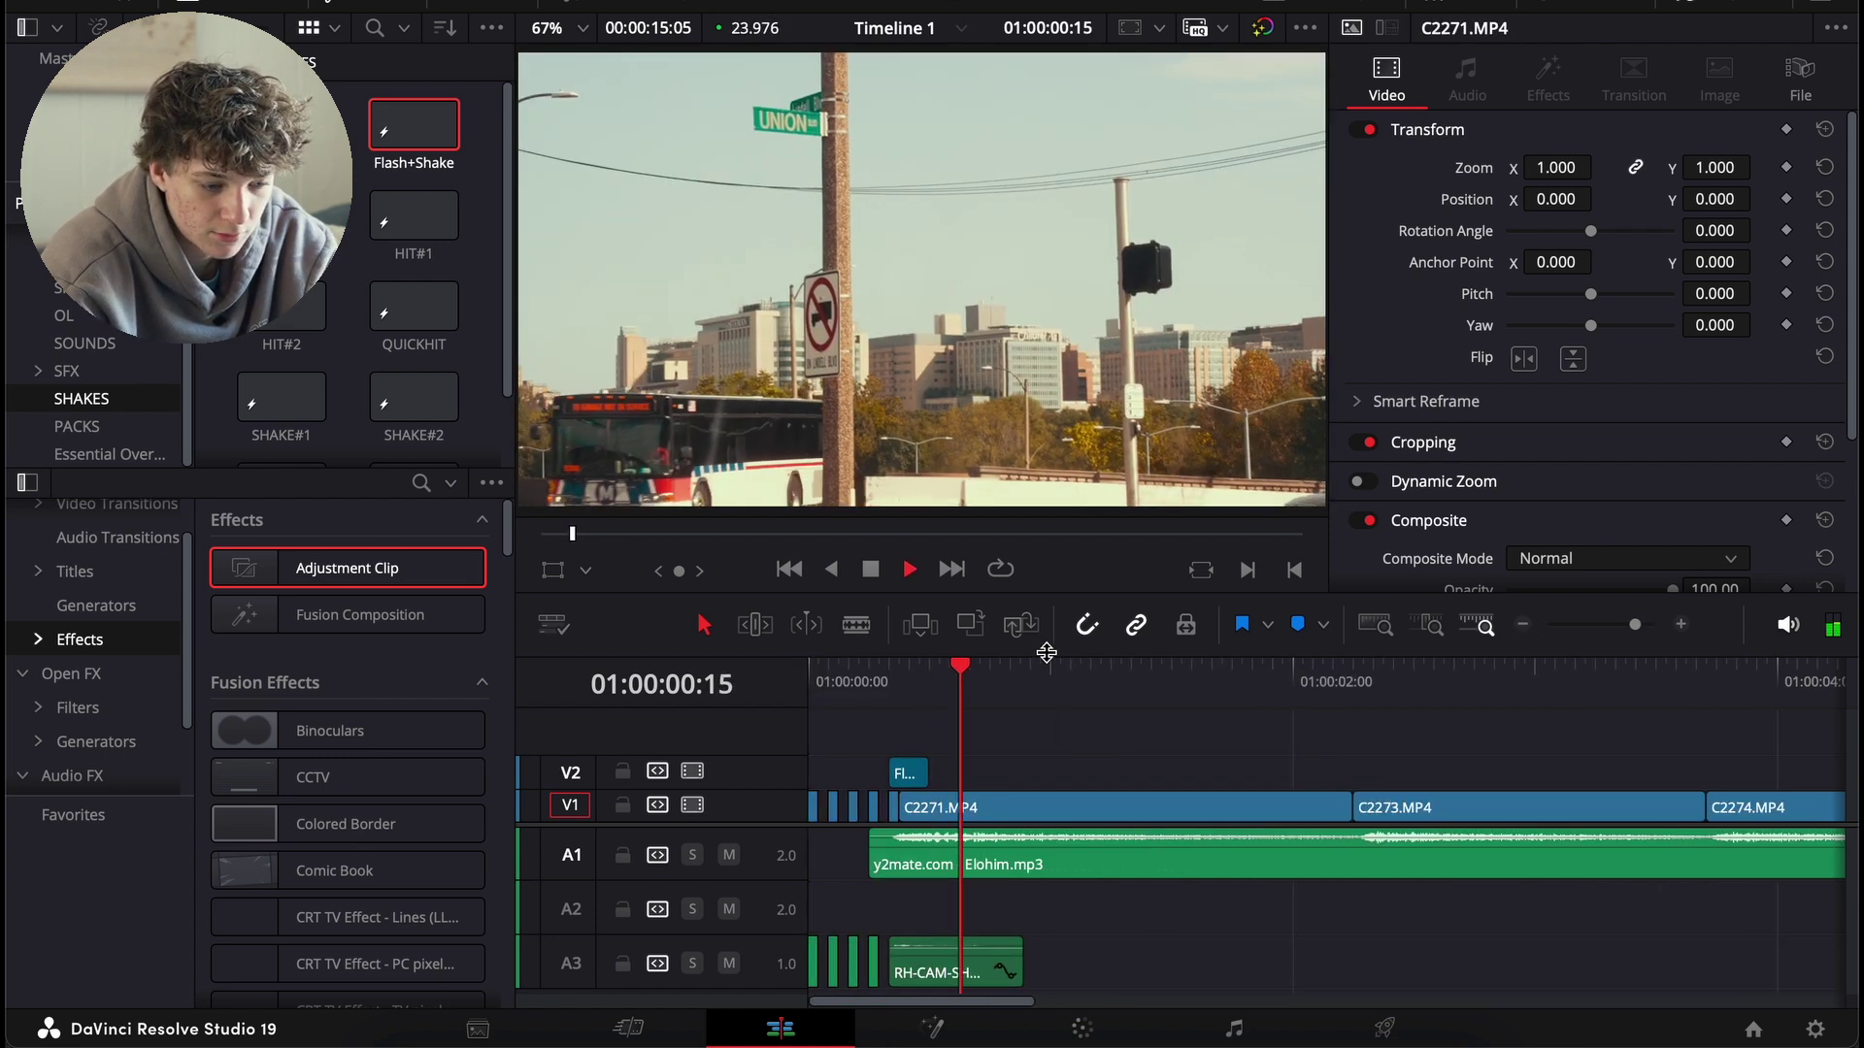
click(1521, 625)
click(1521, 625)
key(space)
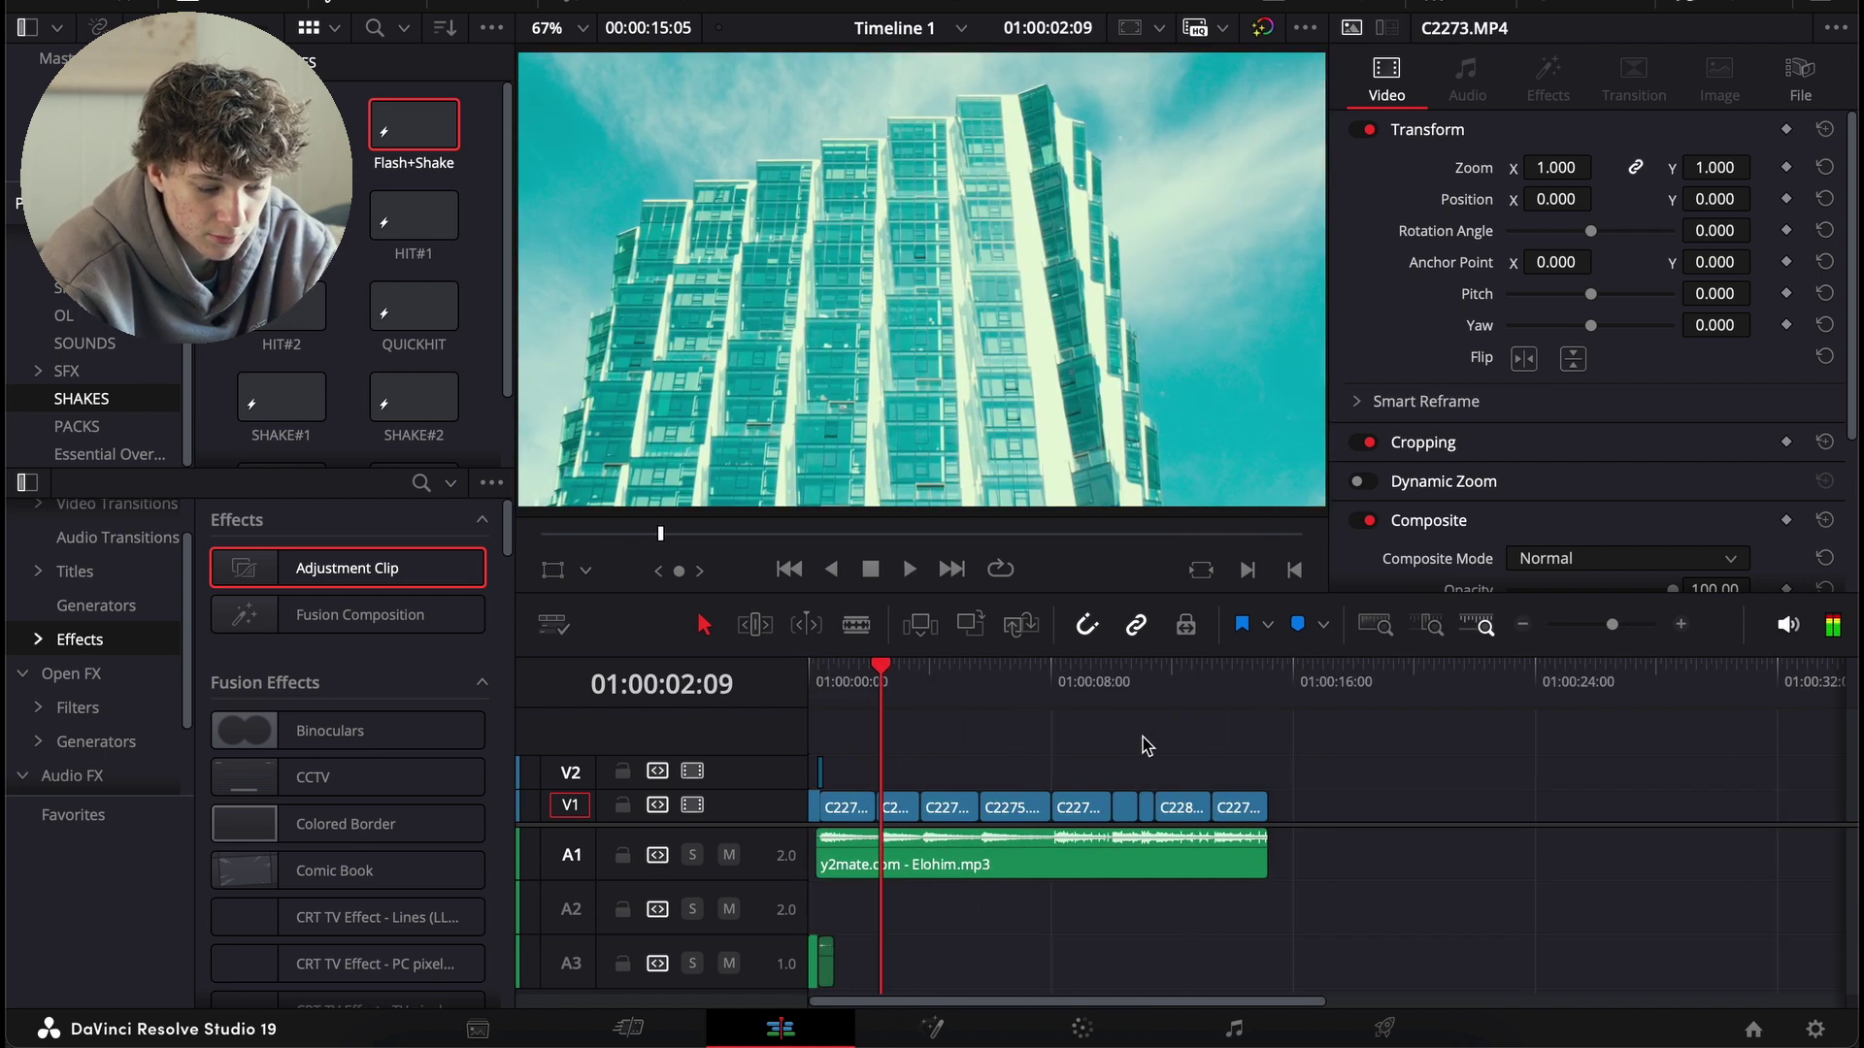
- Split C2274.MP4 at 01:00:05:10, shortly before its cut to C2275.MP4
click(1680, 624)
click(1680, 625)
key(space)
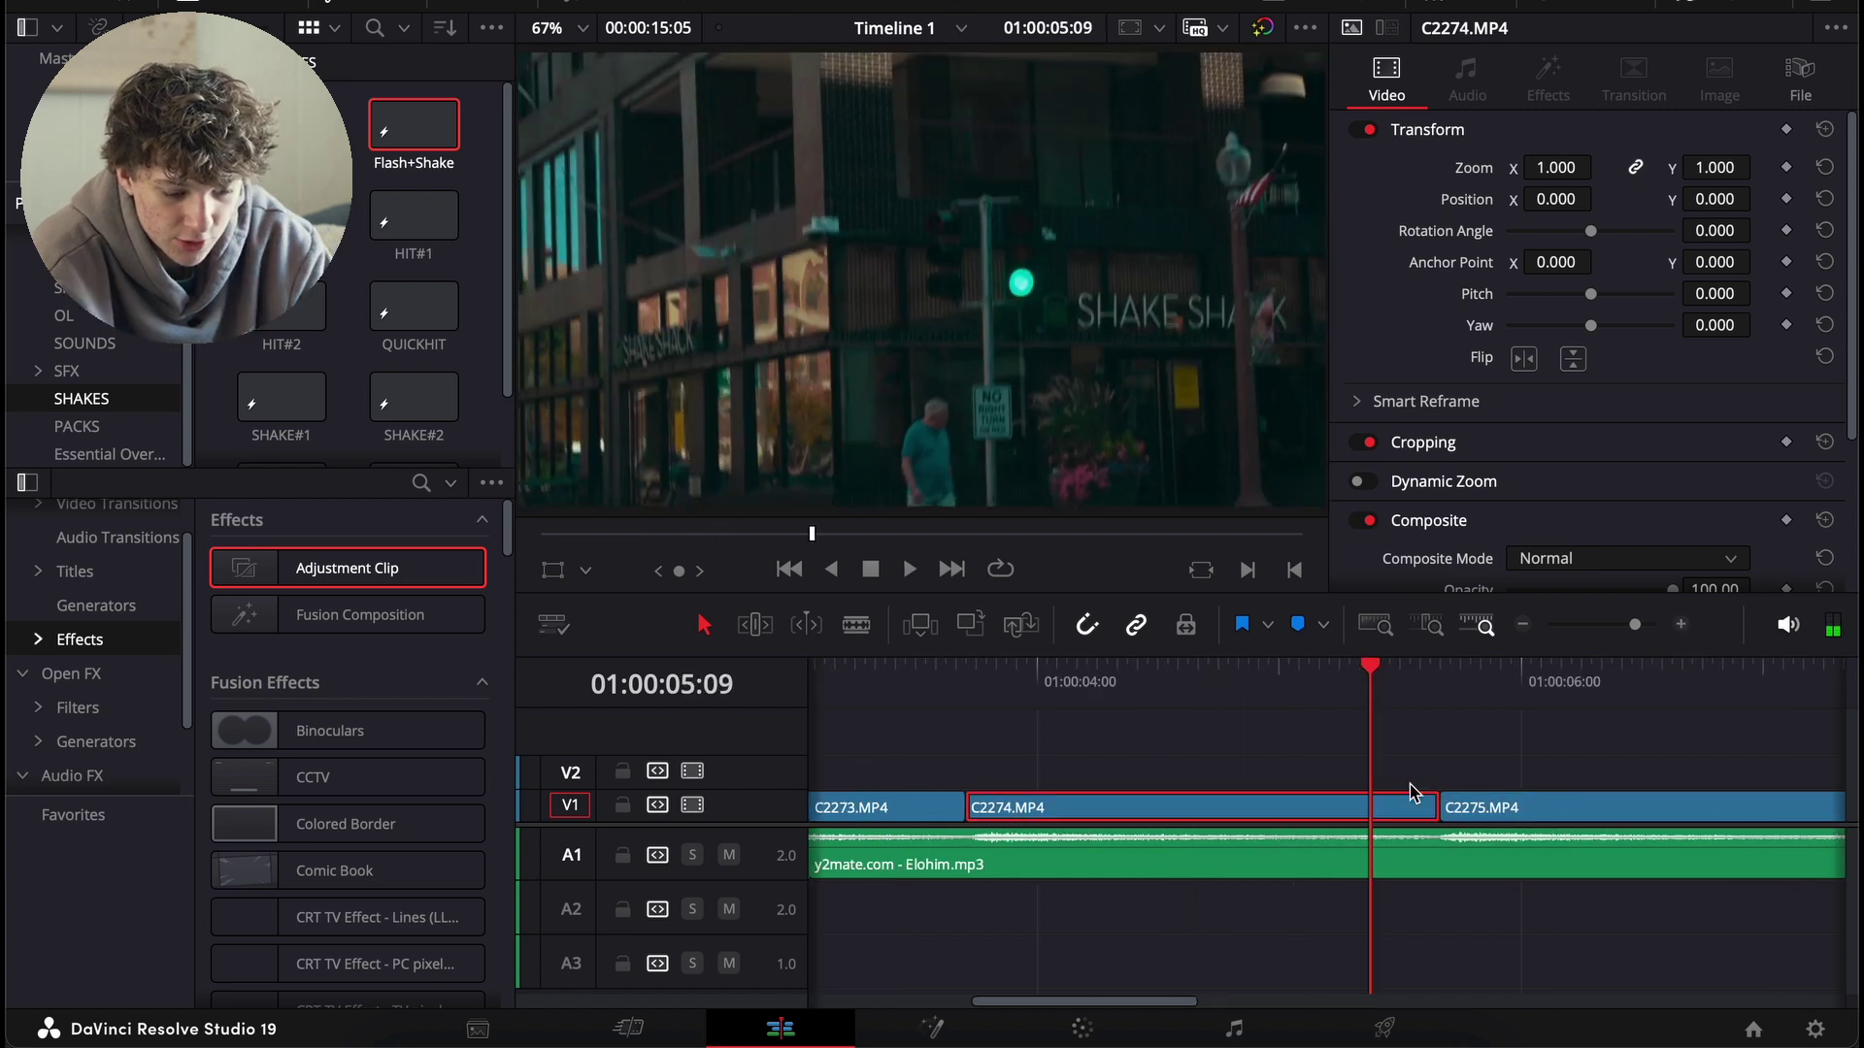
key(Right)
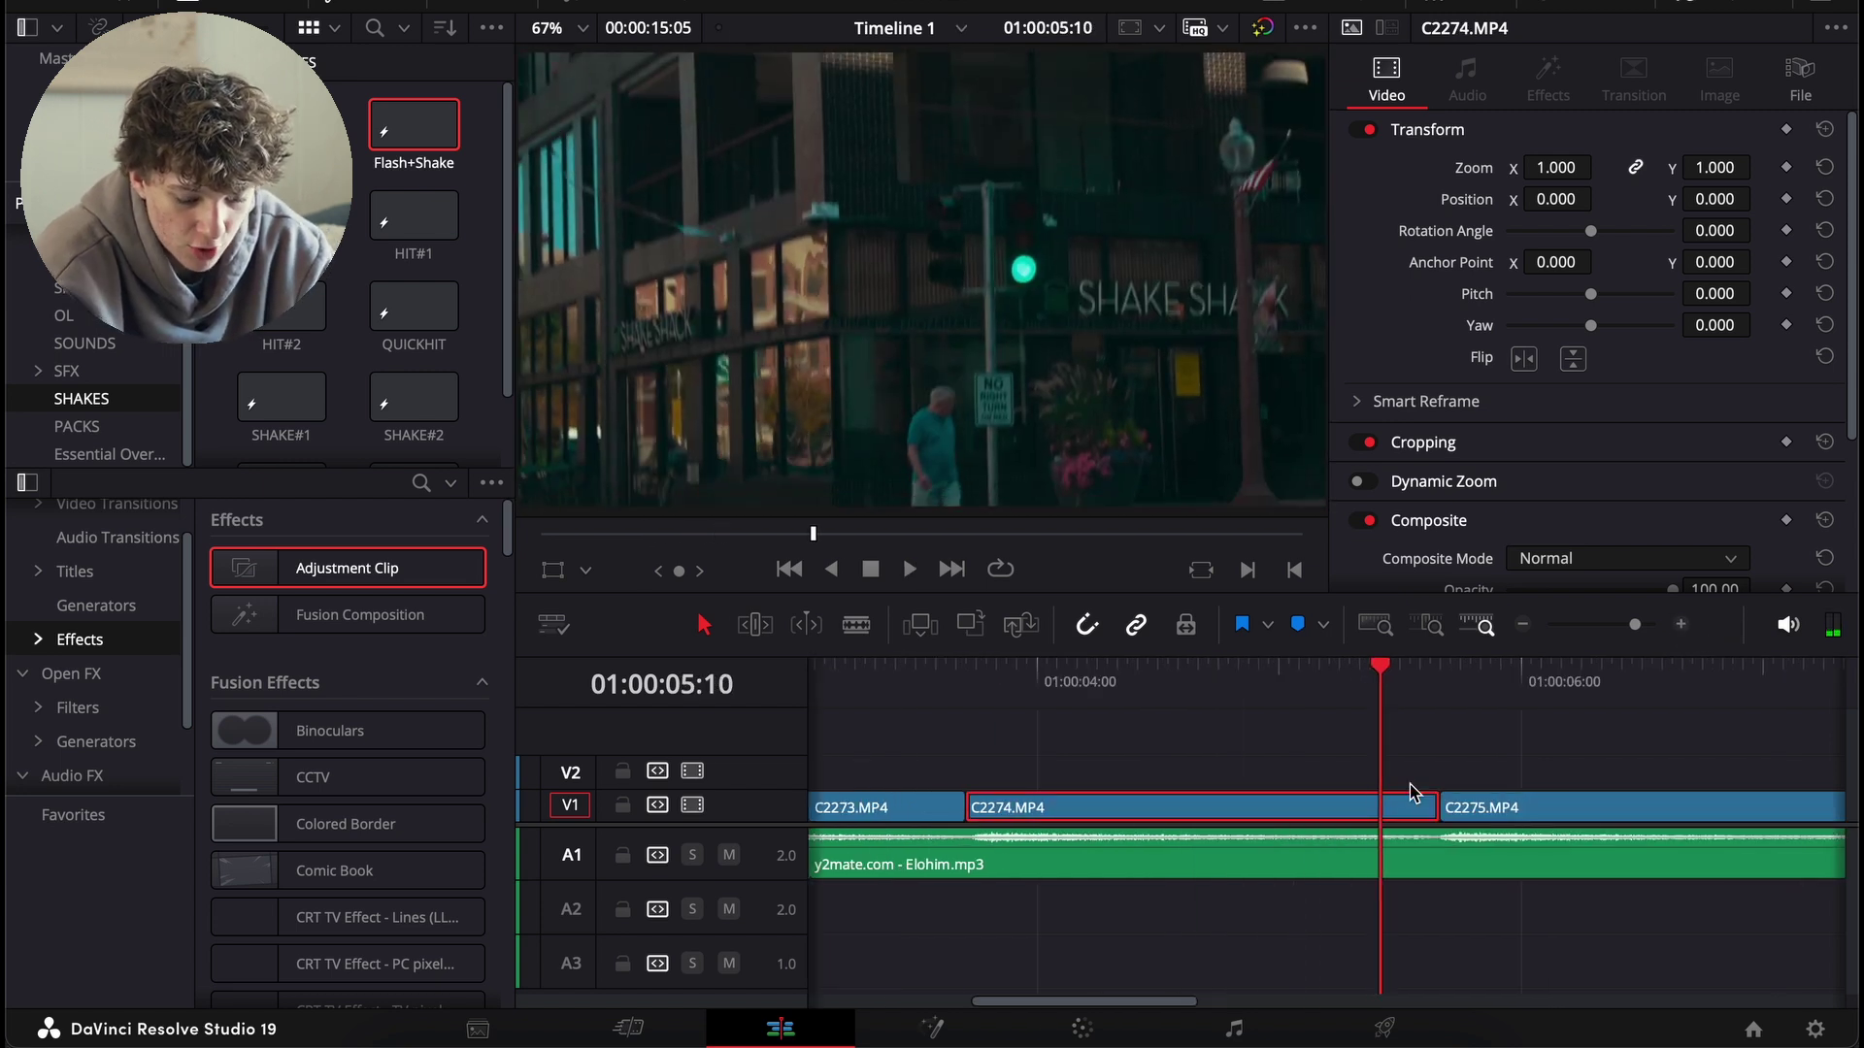
key(Right)
key(Right)
key(Right)
key(Right)
key(Right)
key(Right)
key(Left)
key(Left)
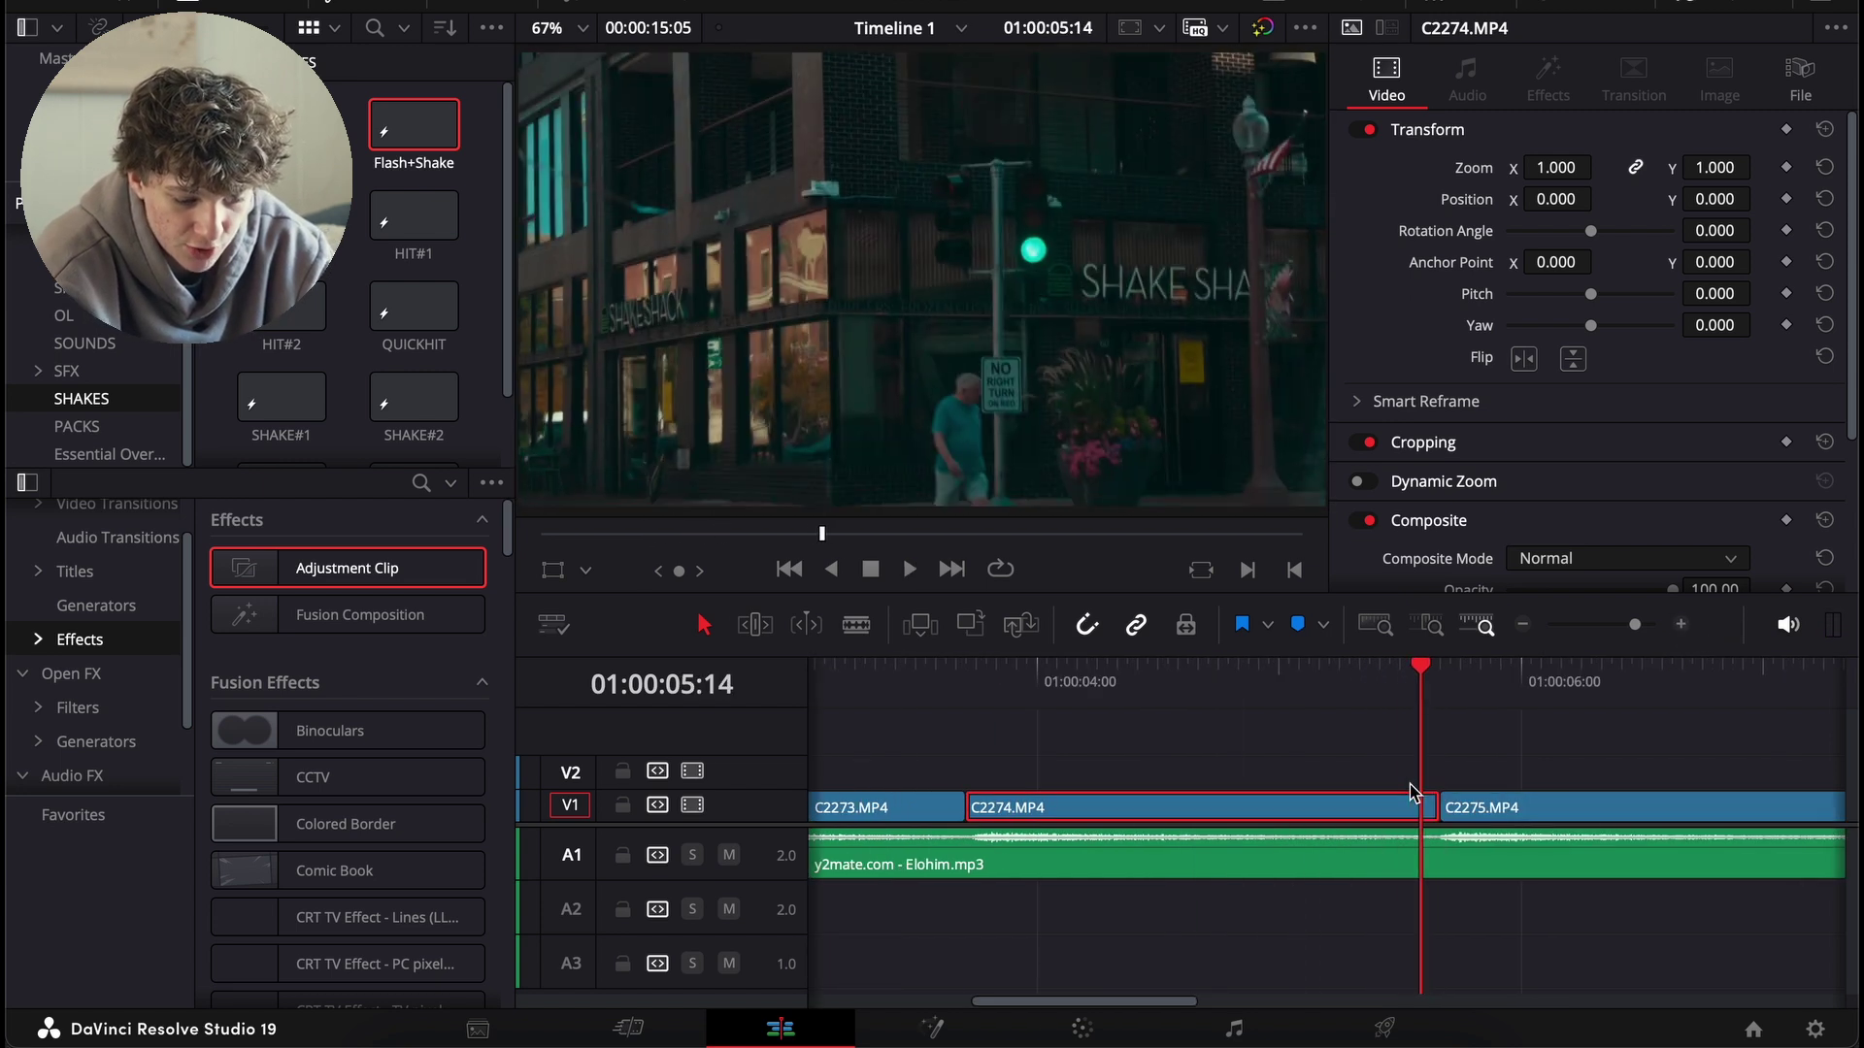
key(Left)
key(Left)
key(Left)
key(Left)
key(ctrl+b)
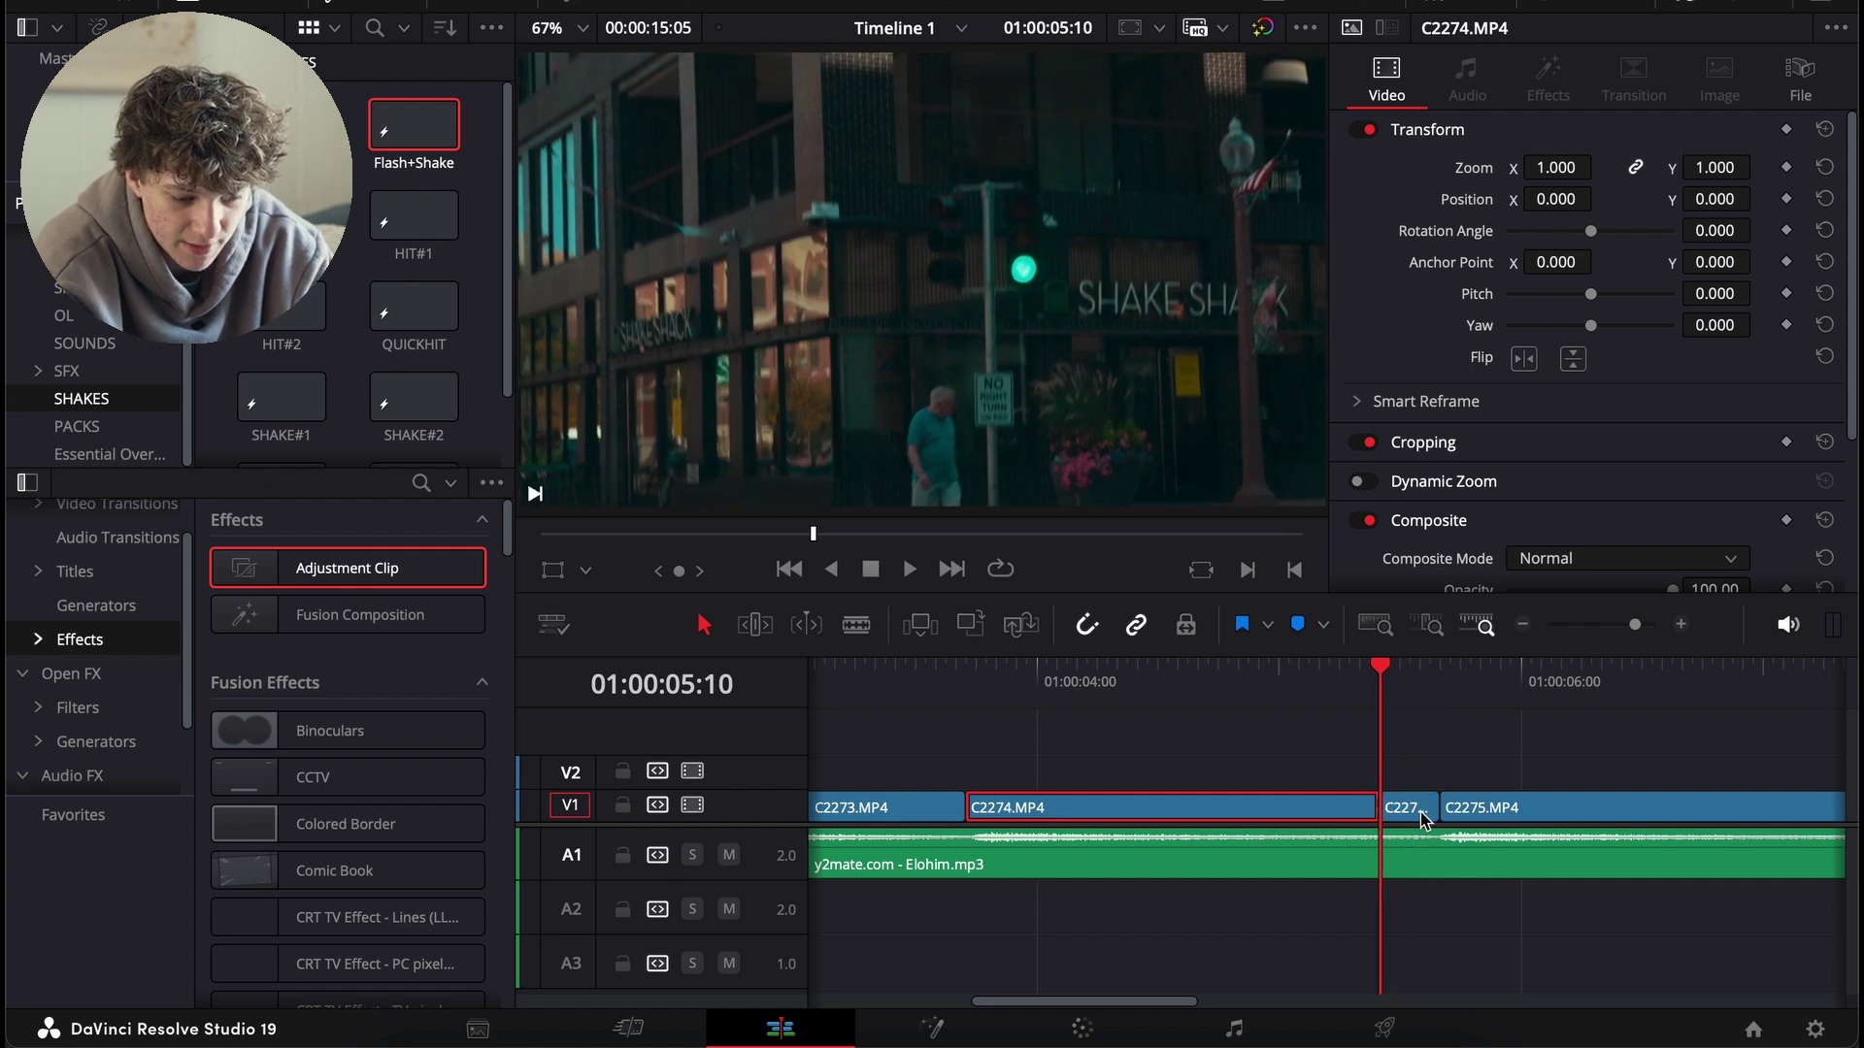
- Move the short end piece of C2274.MP4 up to V2 and extend the start of C2275.MP4 beneath it to 01:00:05:10
drag(1423, 820, 1383, 808)
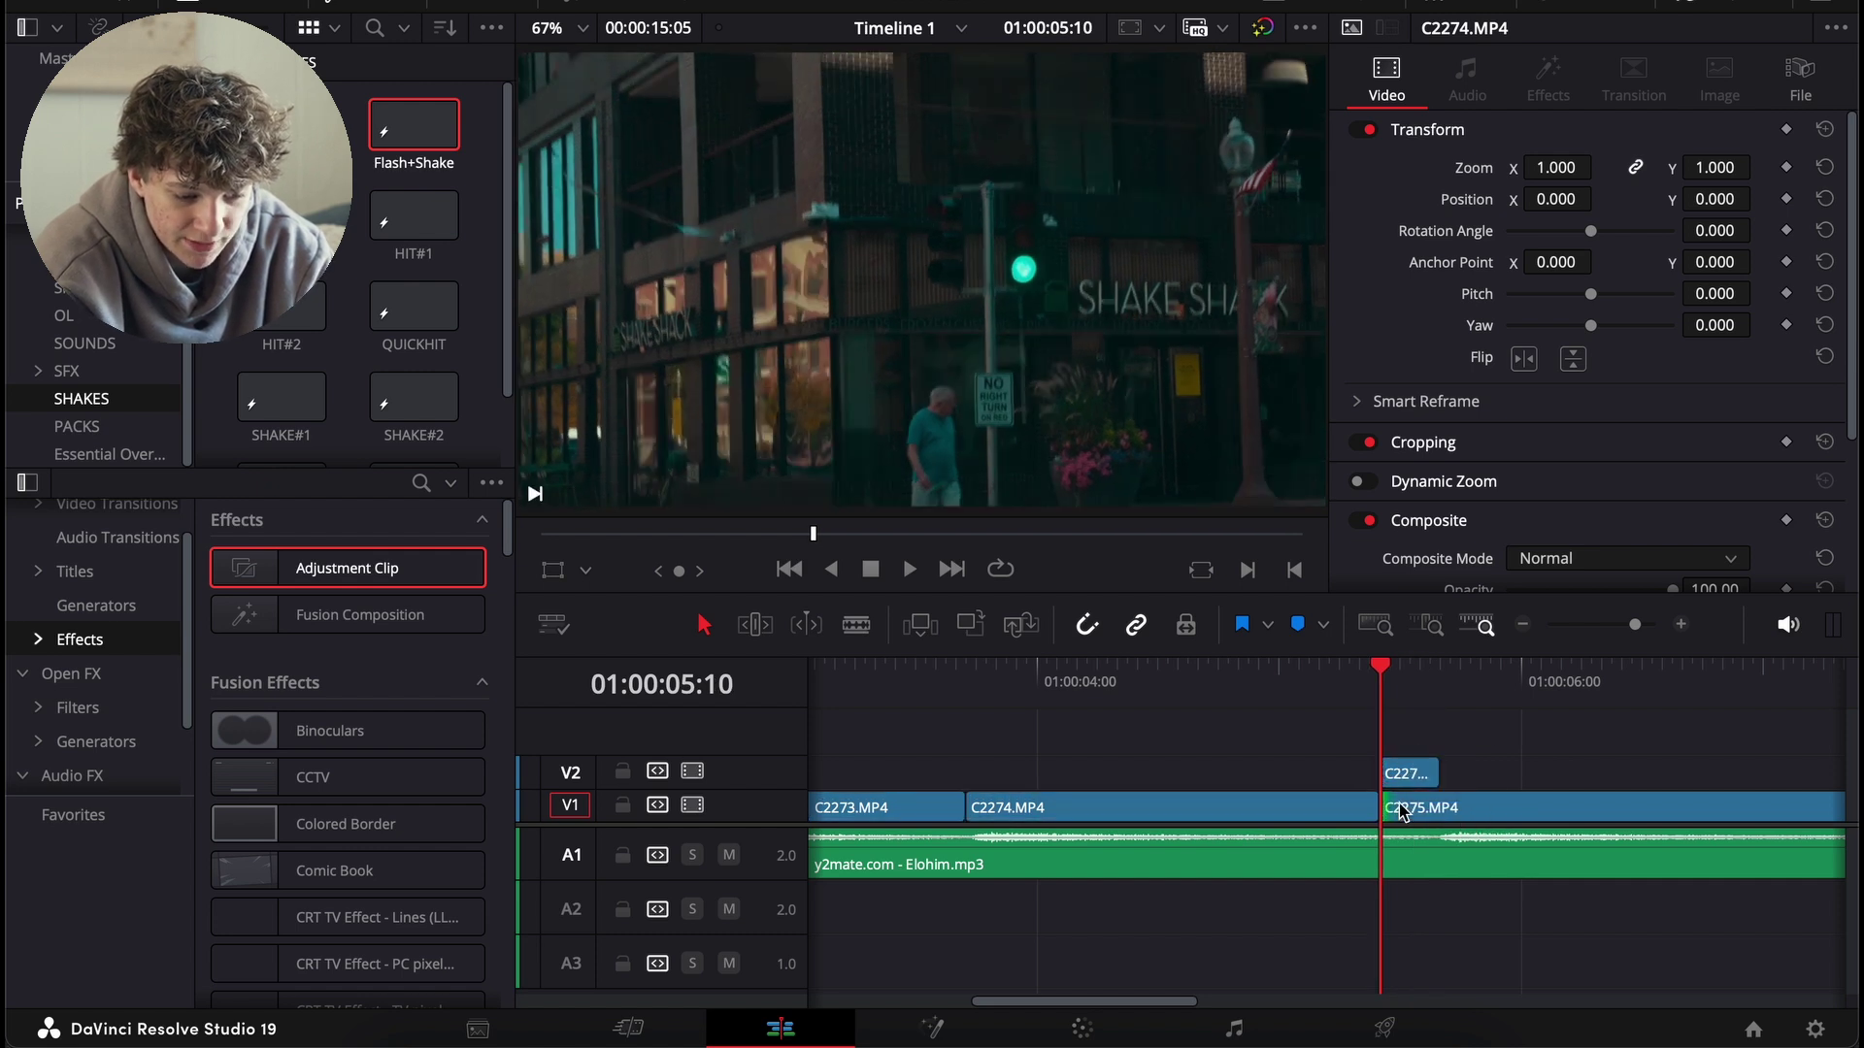
click(1687, 626)
- Cut the C2274.MP4 piece on V2 into three one-frame pieces at 01:00:05:10, 01:00:05:12 and 01:00:05:14, removing the frames between and after them
click(1361, 777)
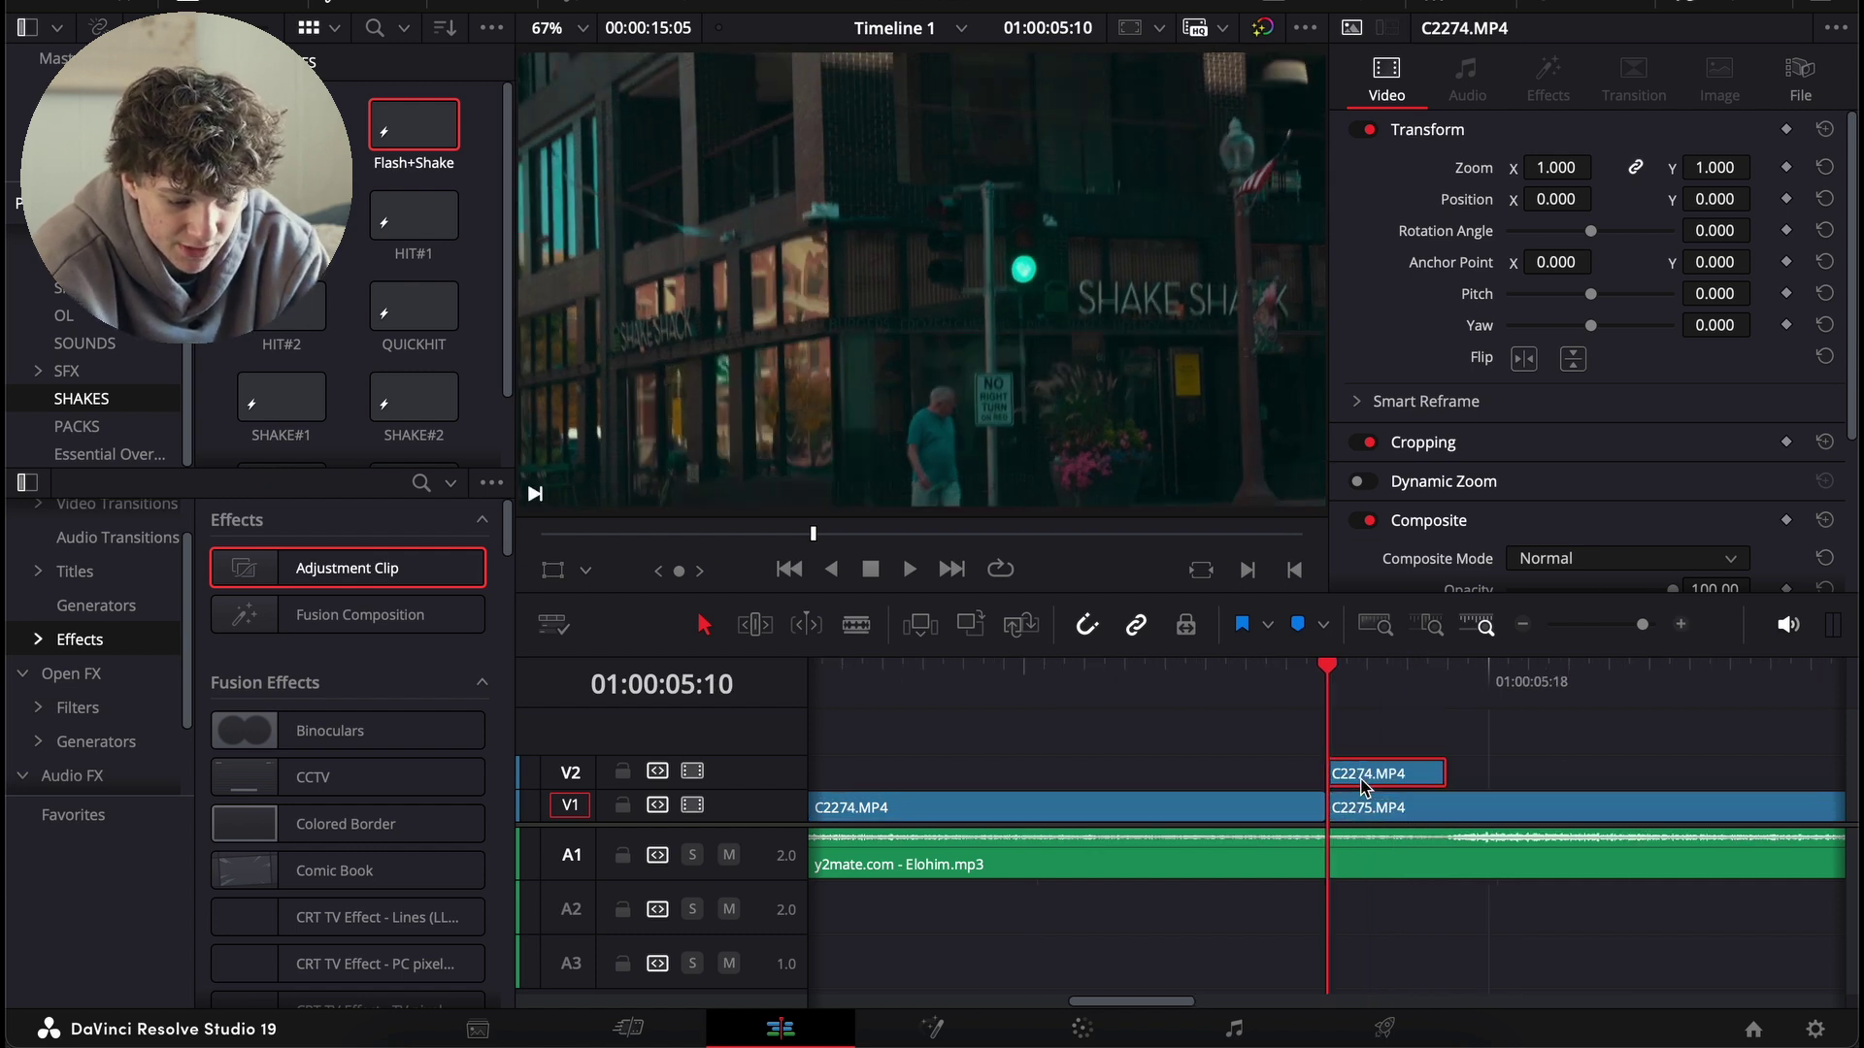
key(Right)
key(Right)
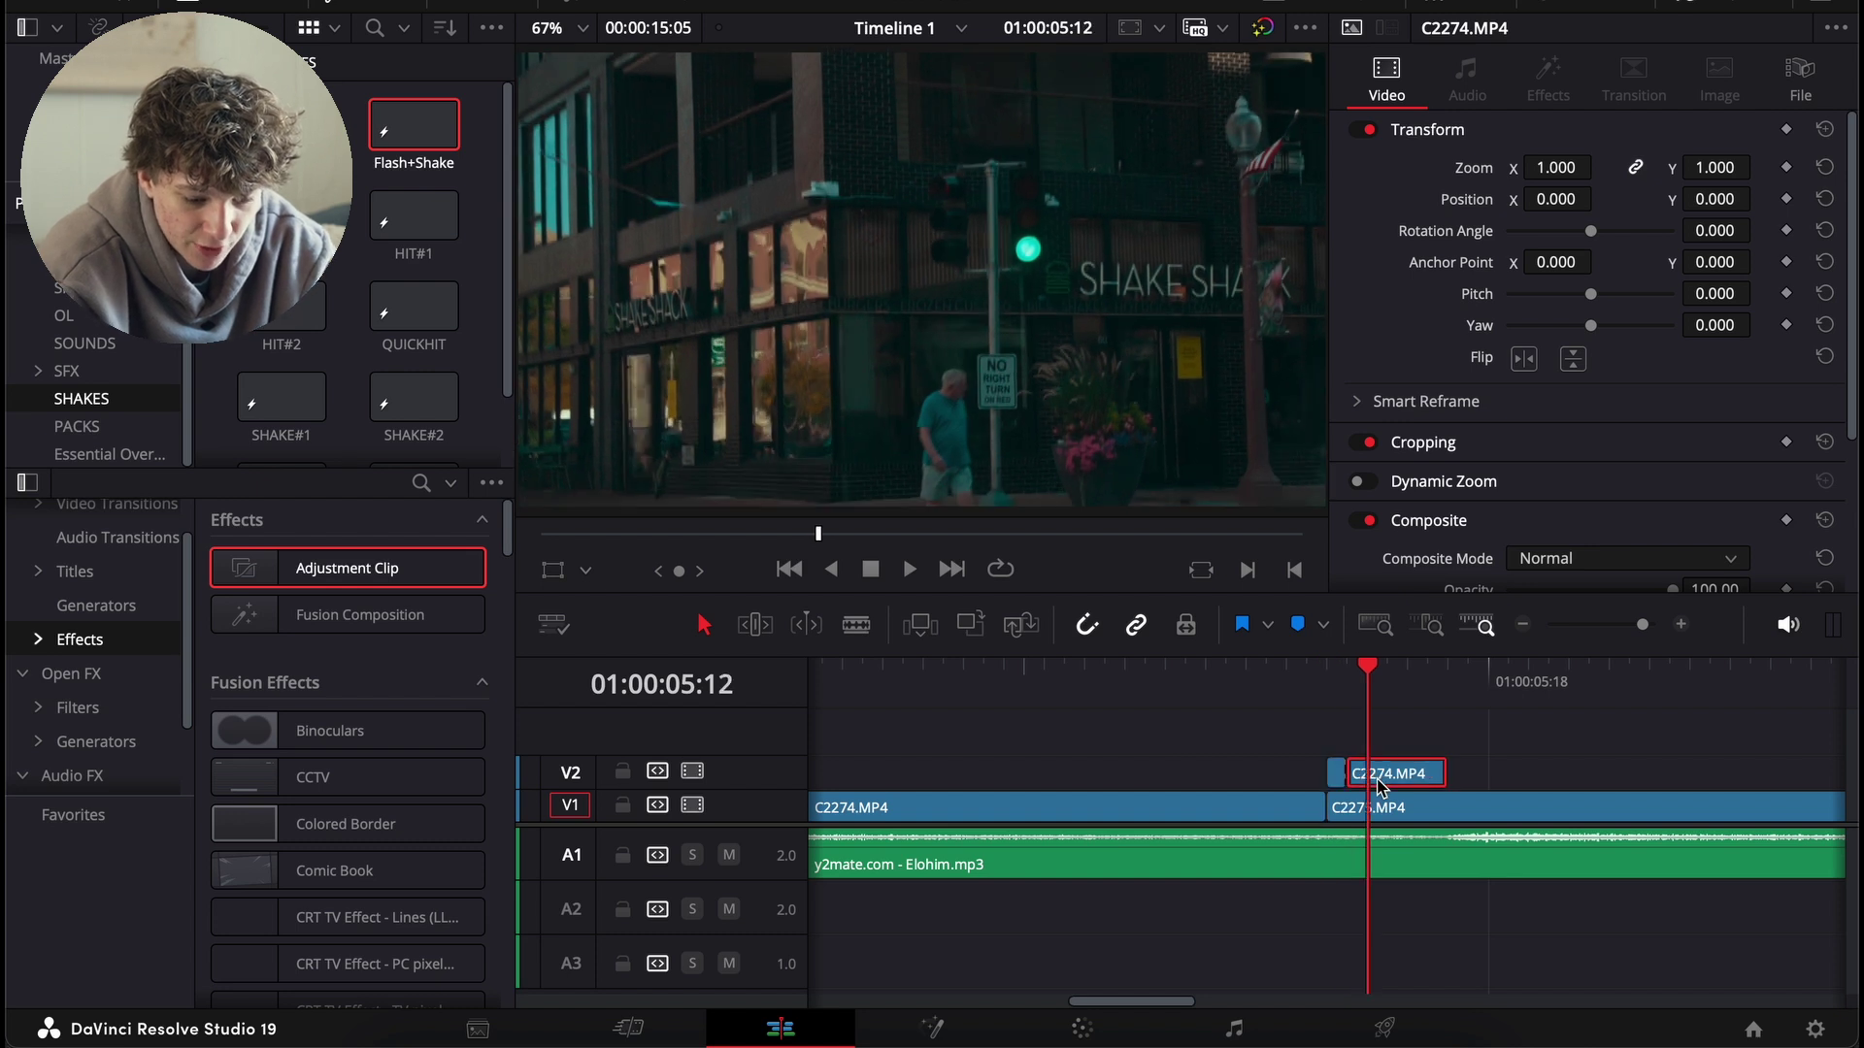
key(Right)
key(ctrl+b)
key(Right)
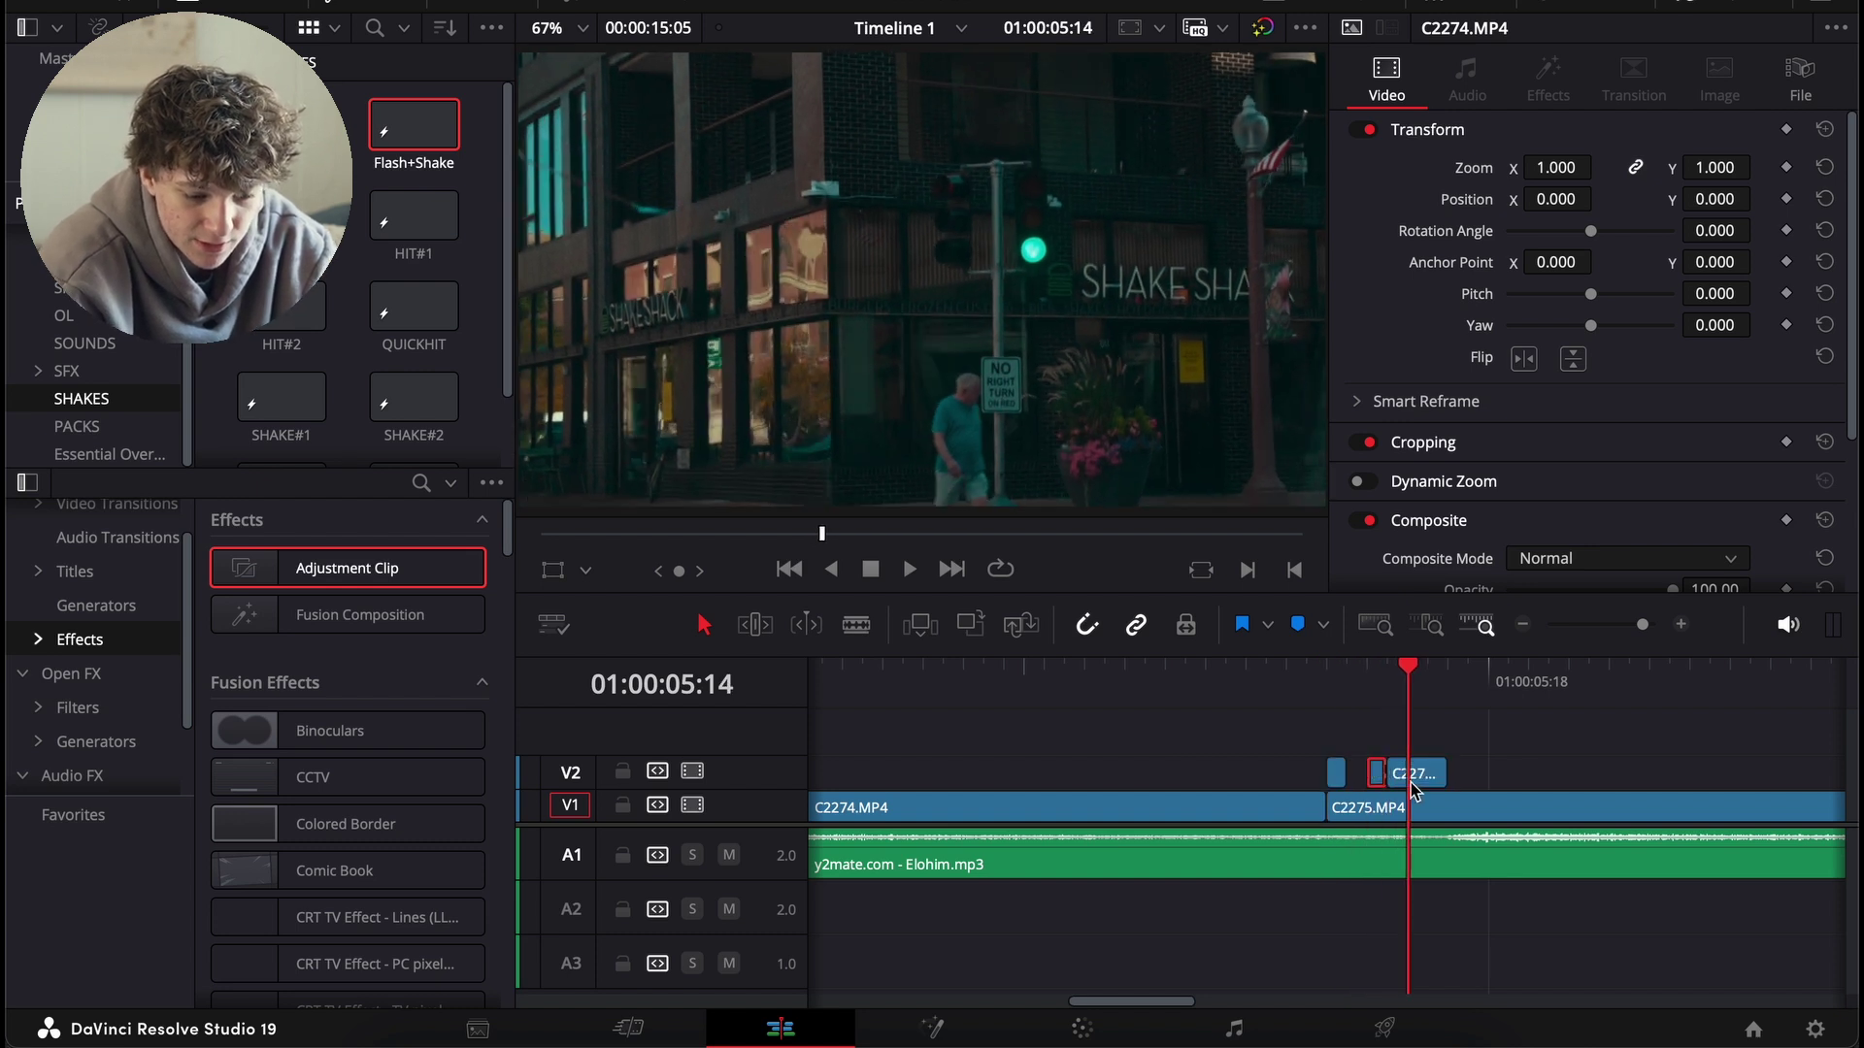
key(Right)
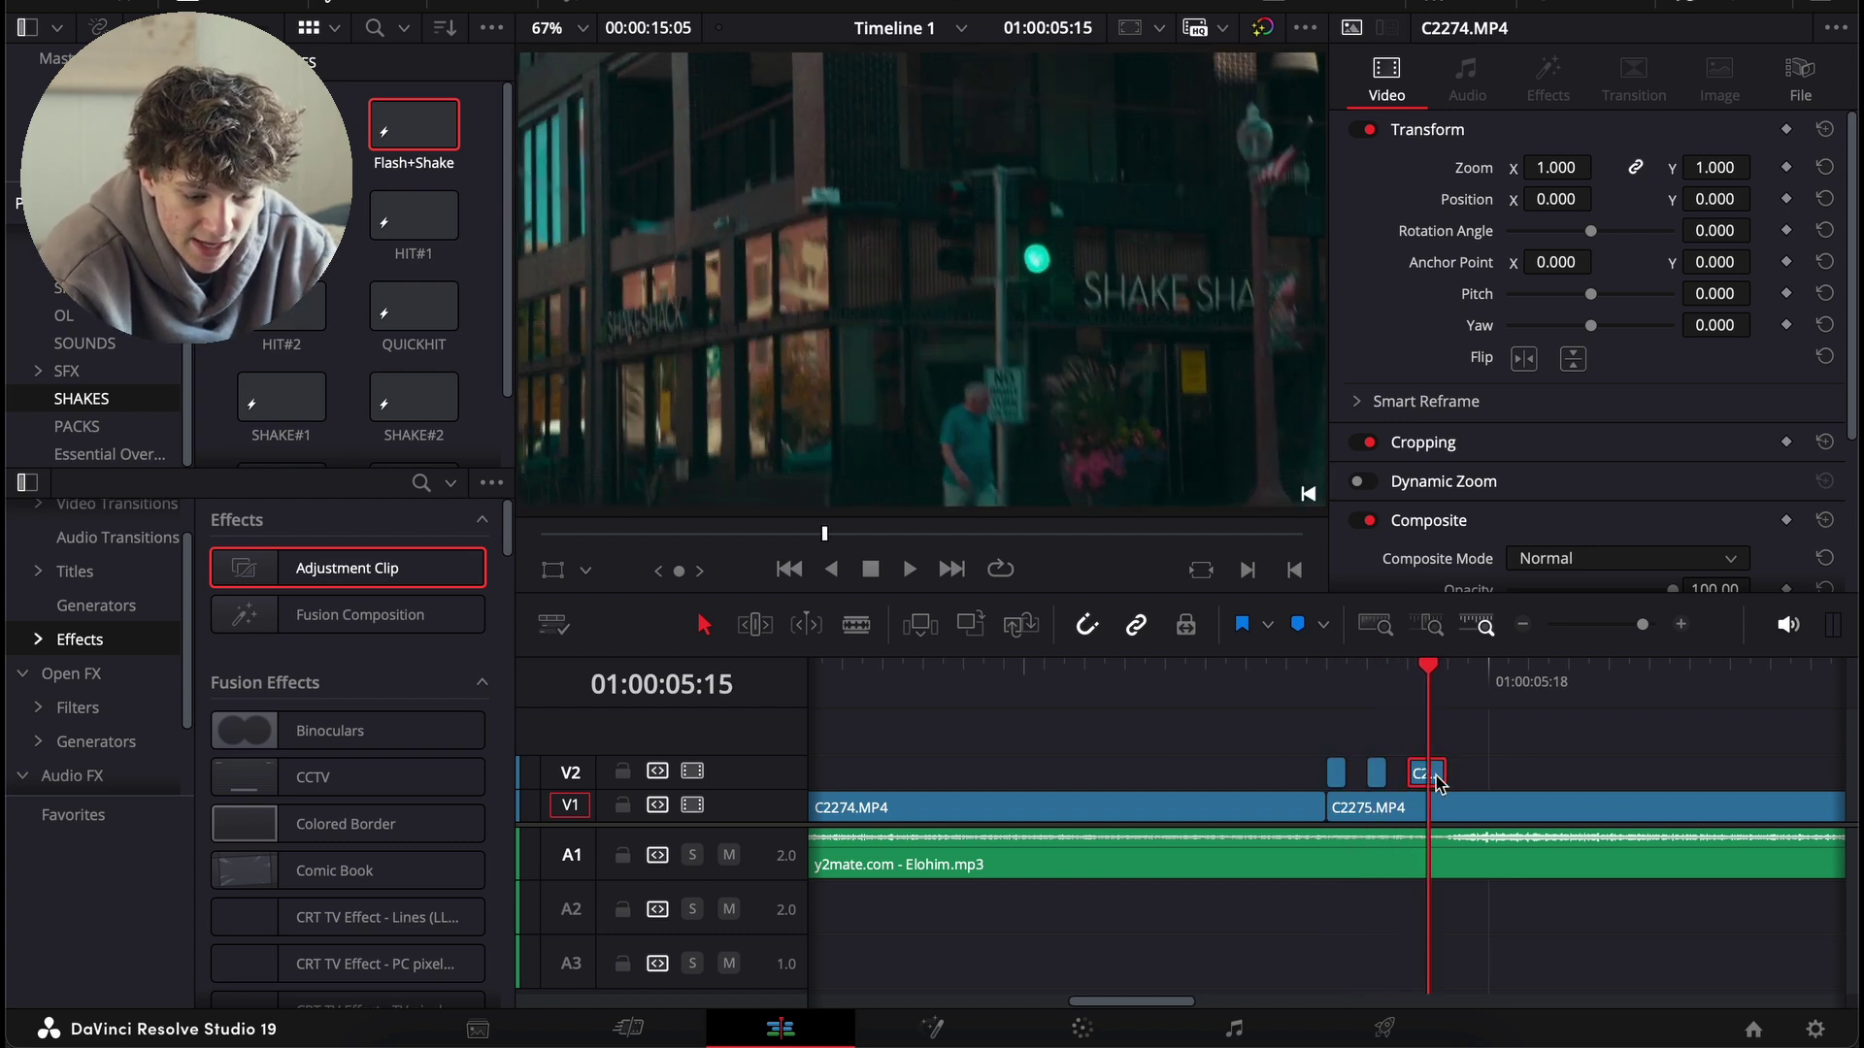
key(Delete)
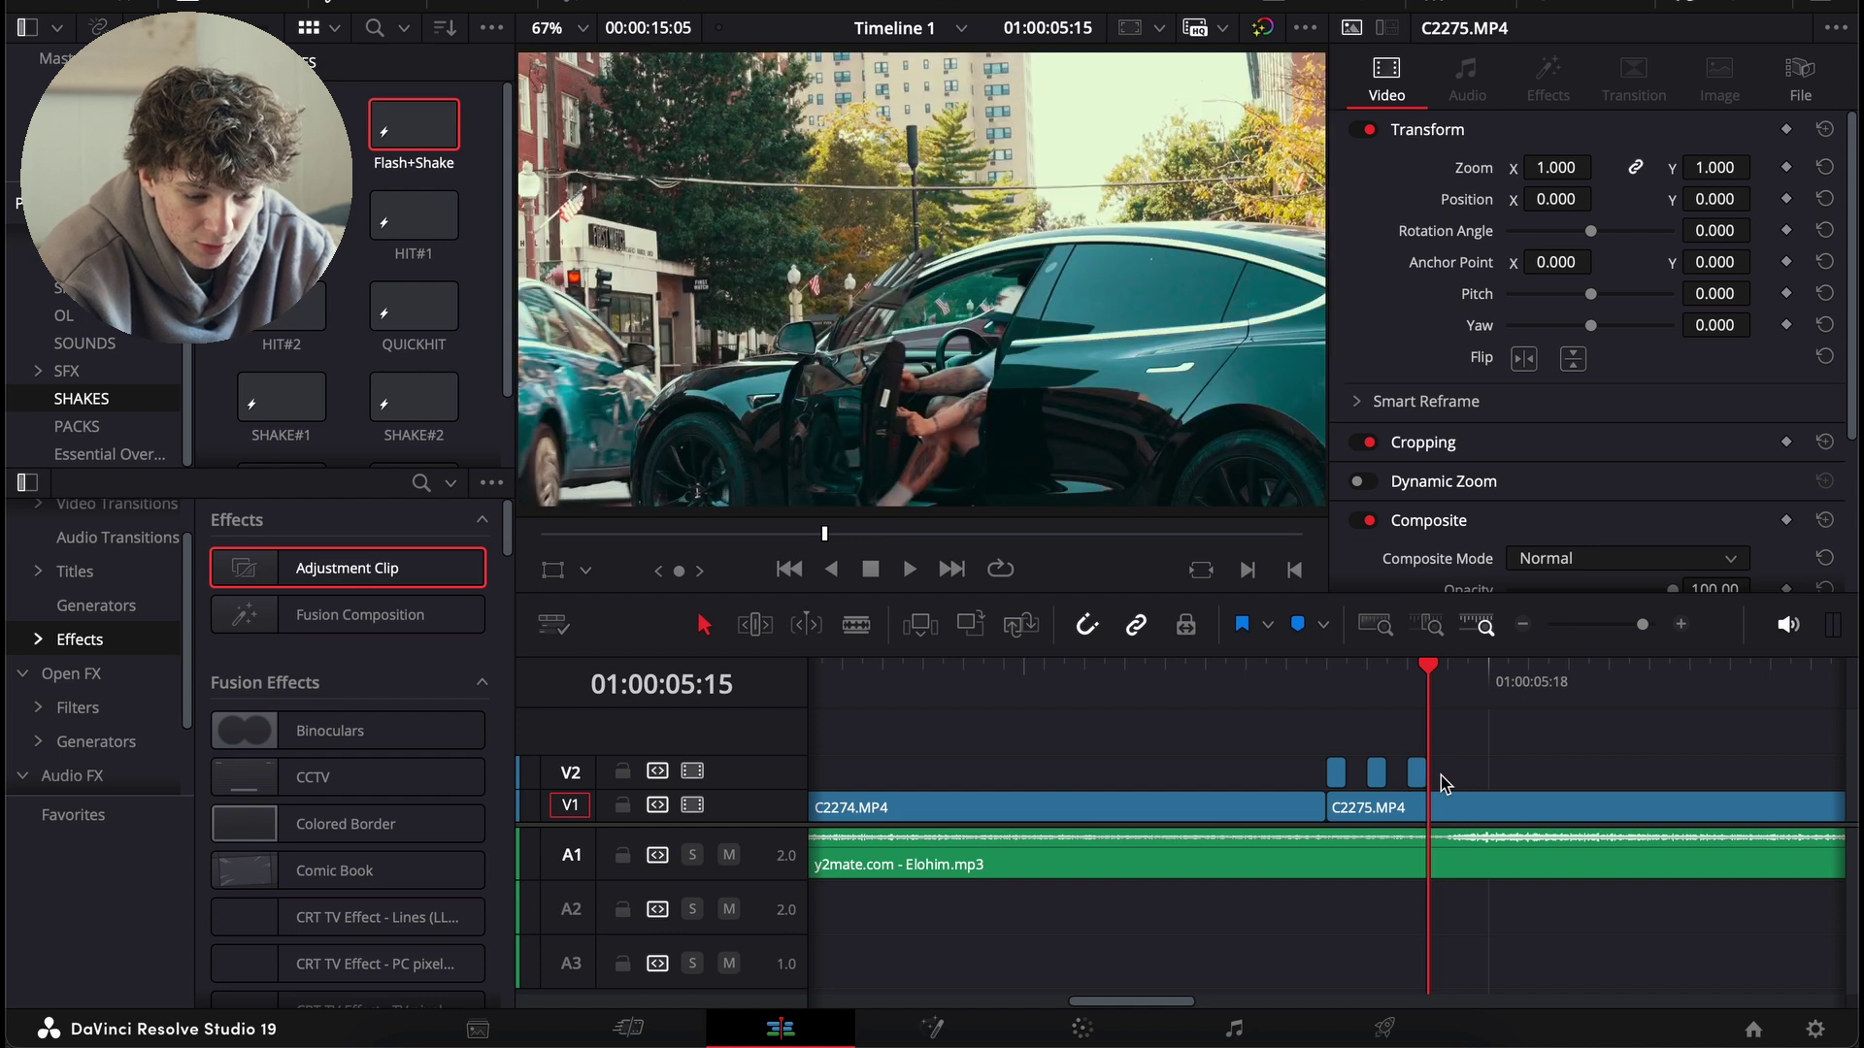
- Play the flickering transition from C2274.MP4 to C2275.MP4 repeatedly to review its timing
drag(1416, 680, 1204, 670)
key(space)
key(space)
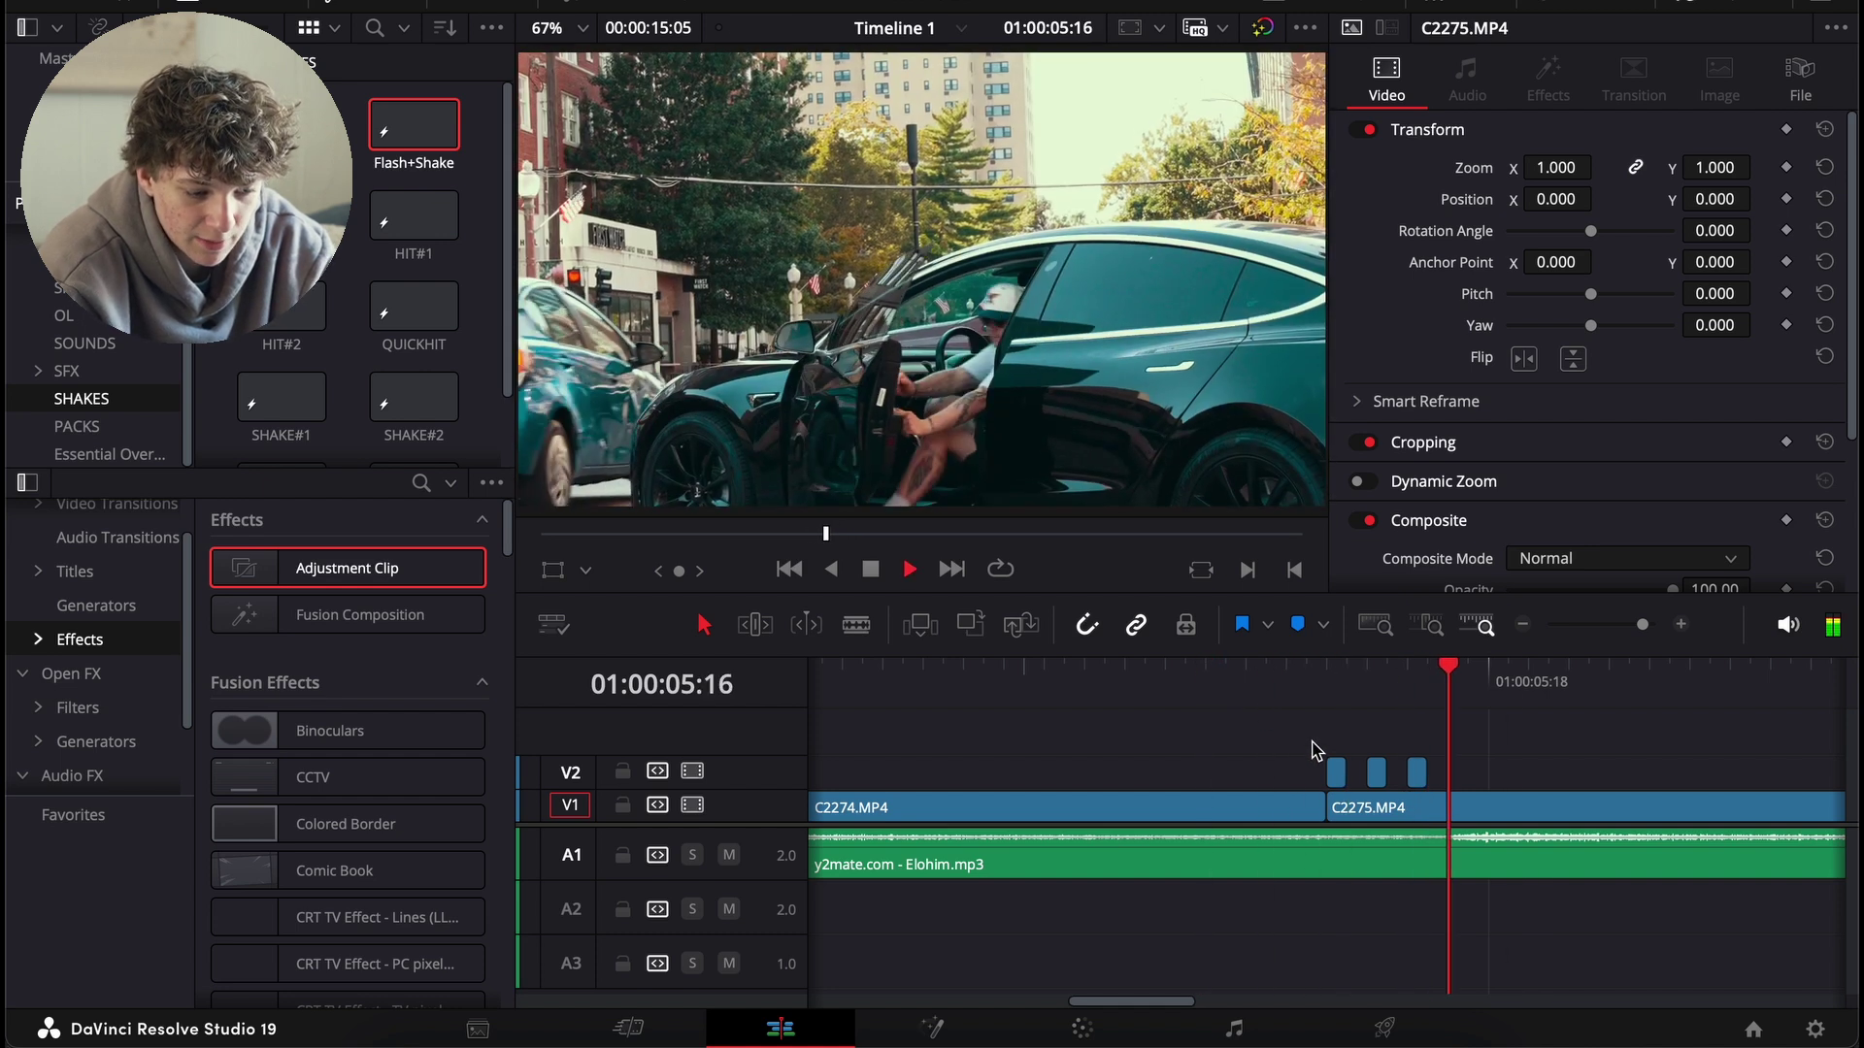
key(space)
click(1288, 677)
key(space)
key(space)
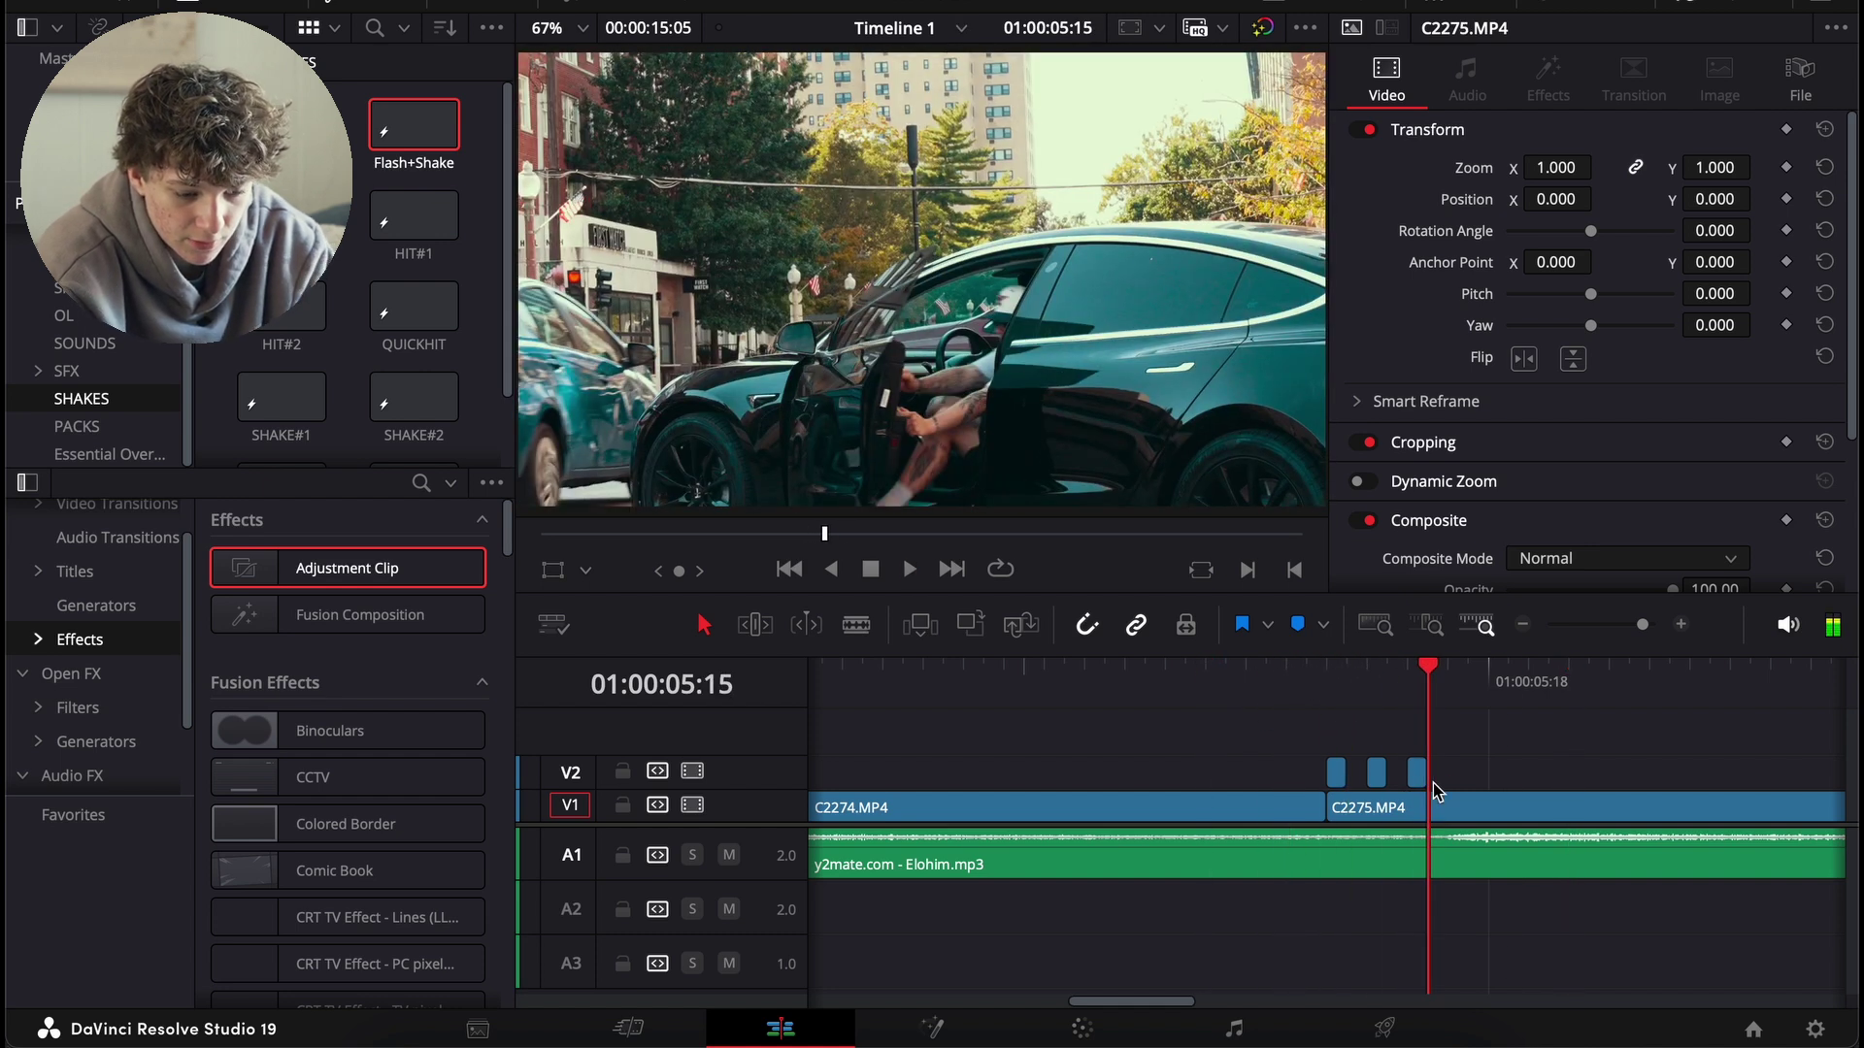
- Add a fourth one-frame C2274.MP4 piece on V2, leaving a one-frame gap after the third
key(super+v)
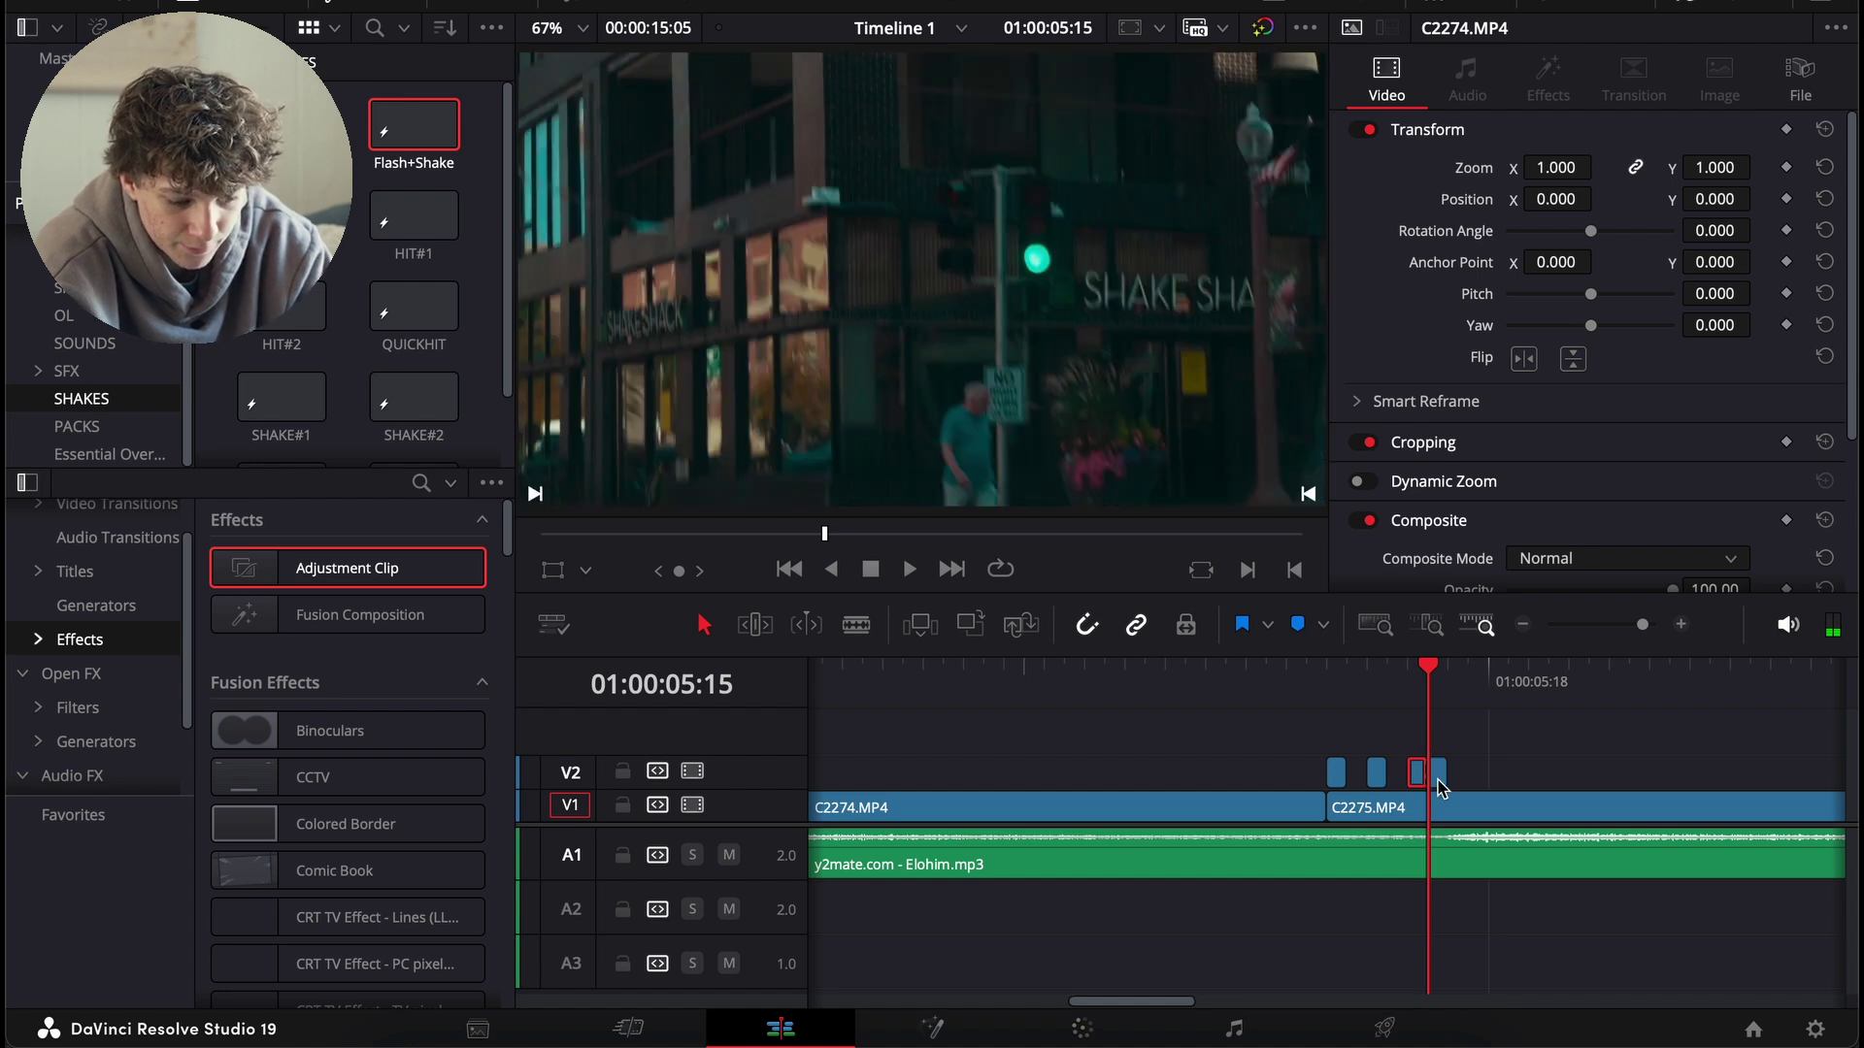
drag(1440, 789, 1461, 787)
- Play back the C2274.MP4 to C2275.MP4 transition with its four one-frame pieces from just before the cut
drag(1385, 697, 1252, 697)
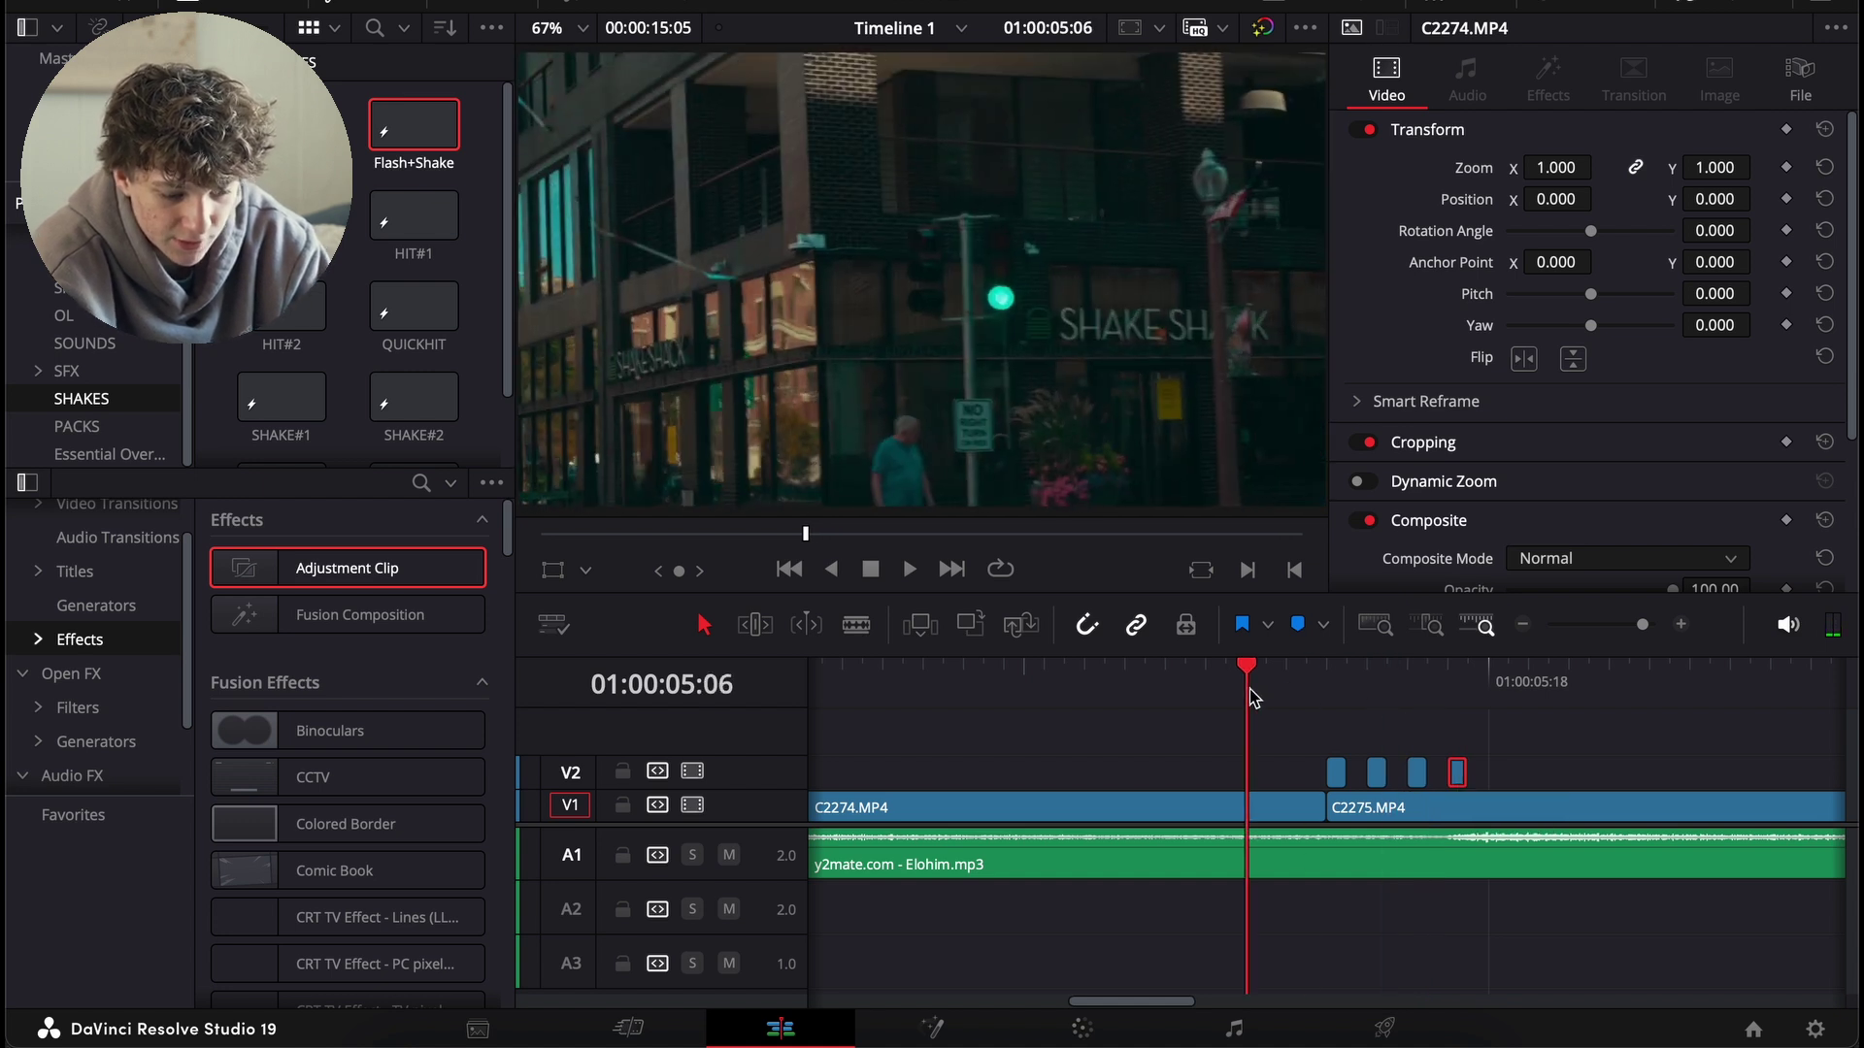
key(space)
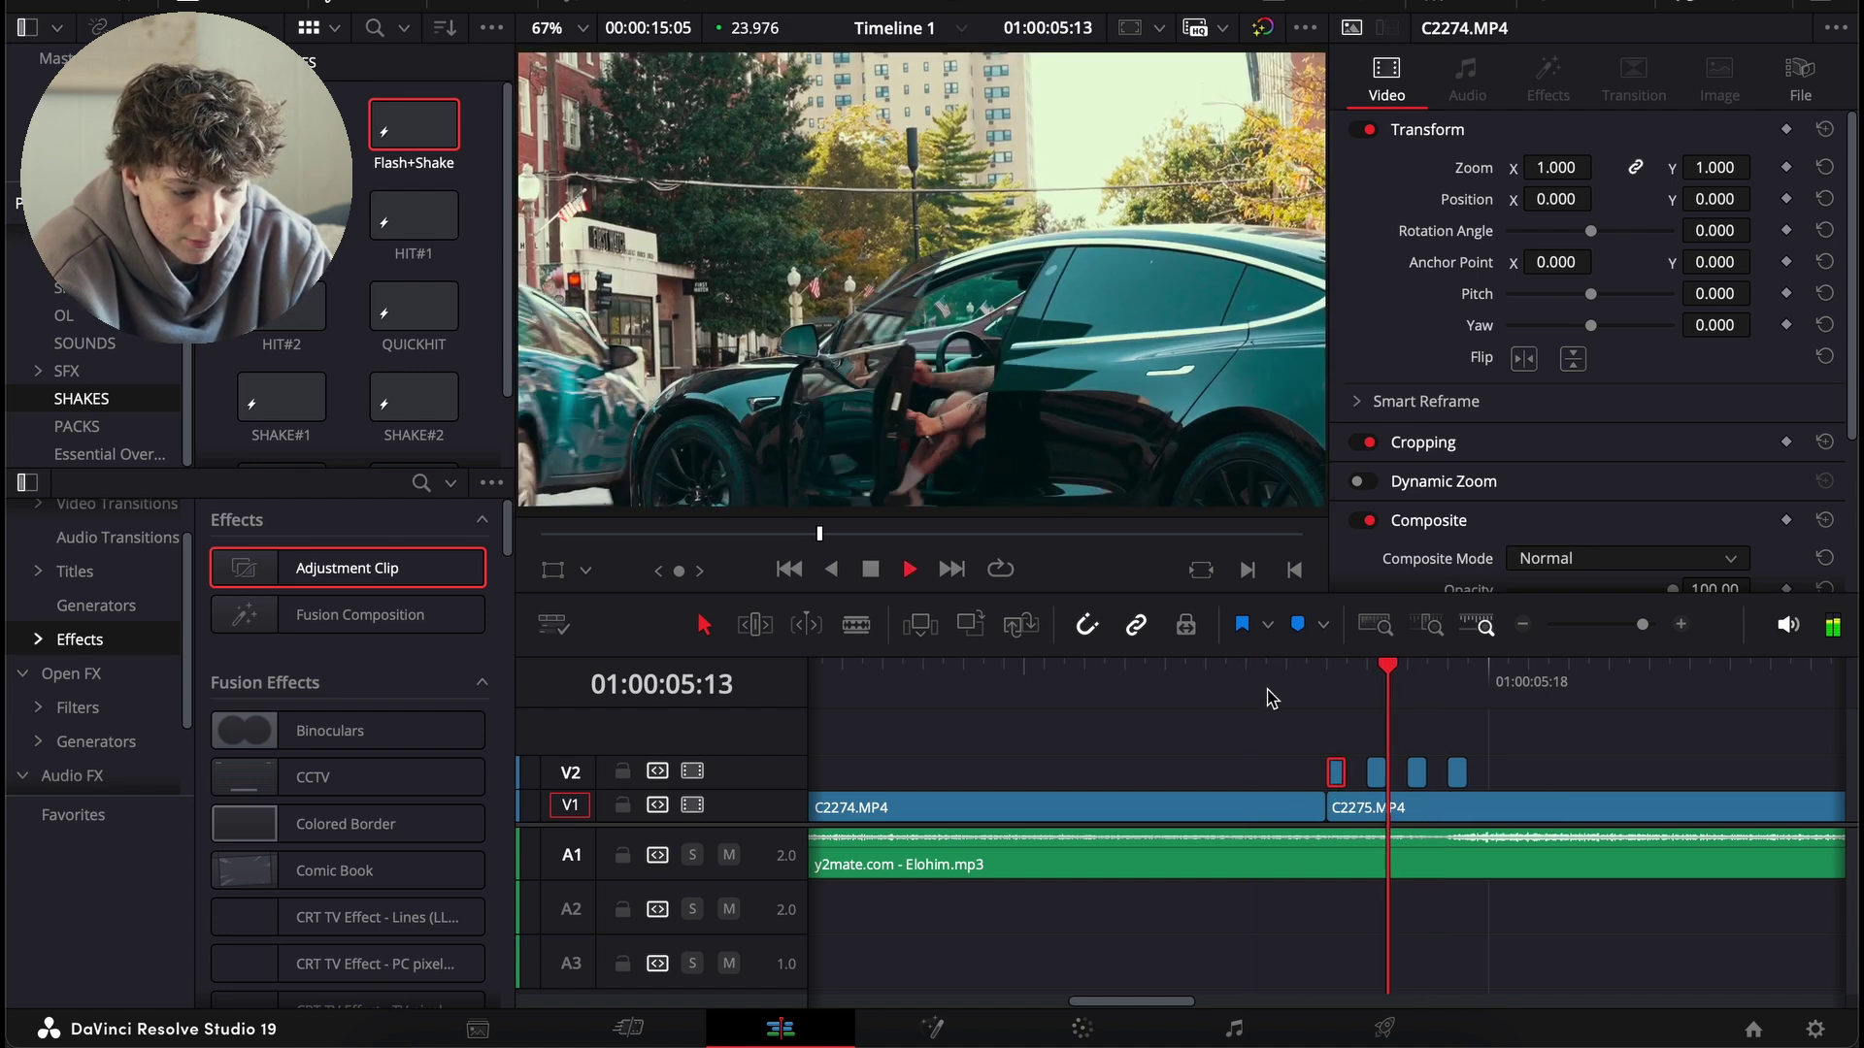
click(1248, 690)
key(space)
click(1294, 683)
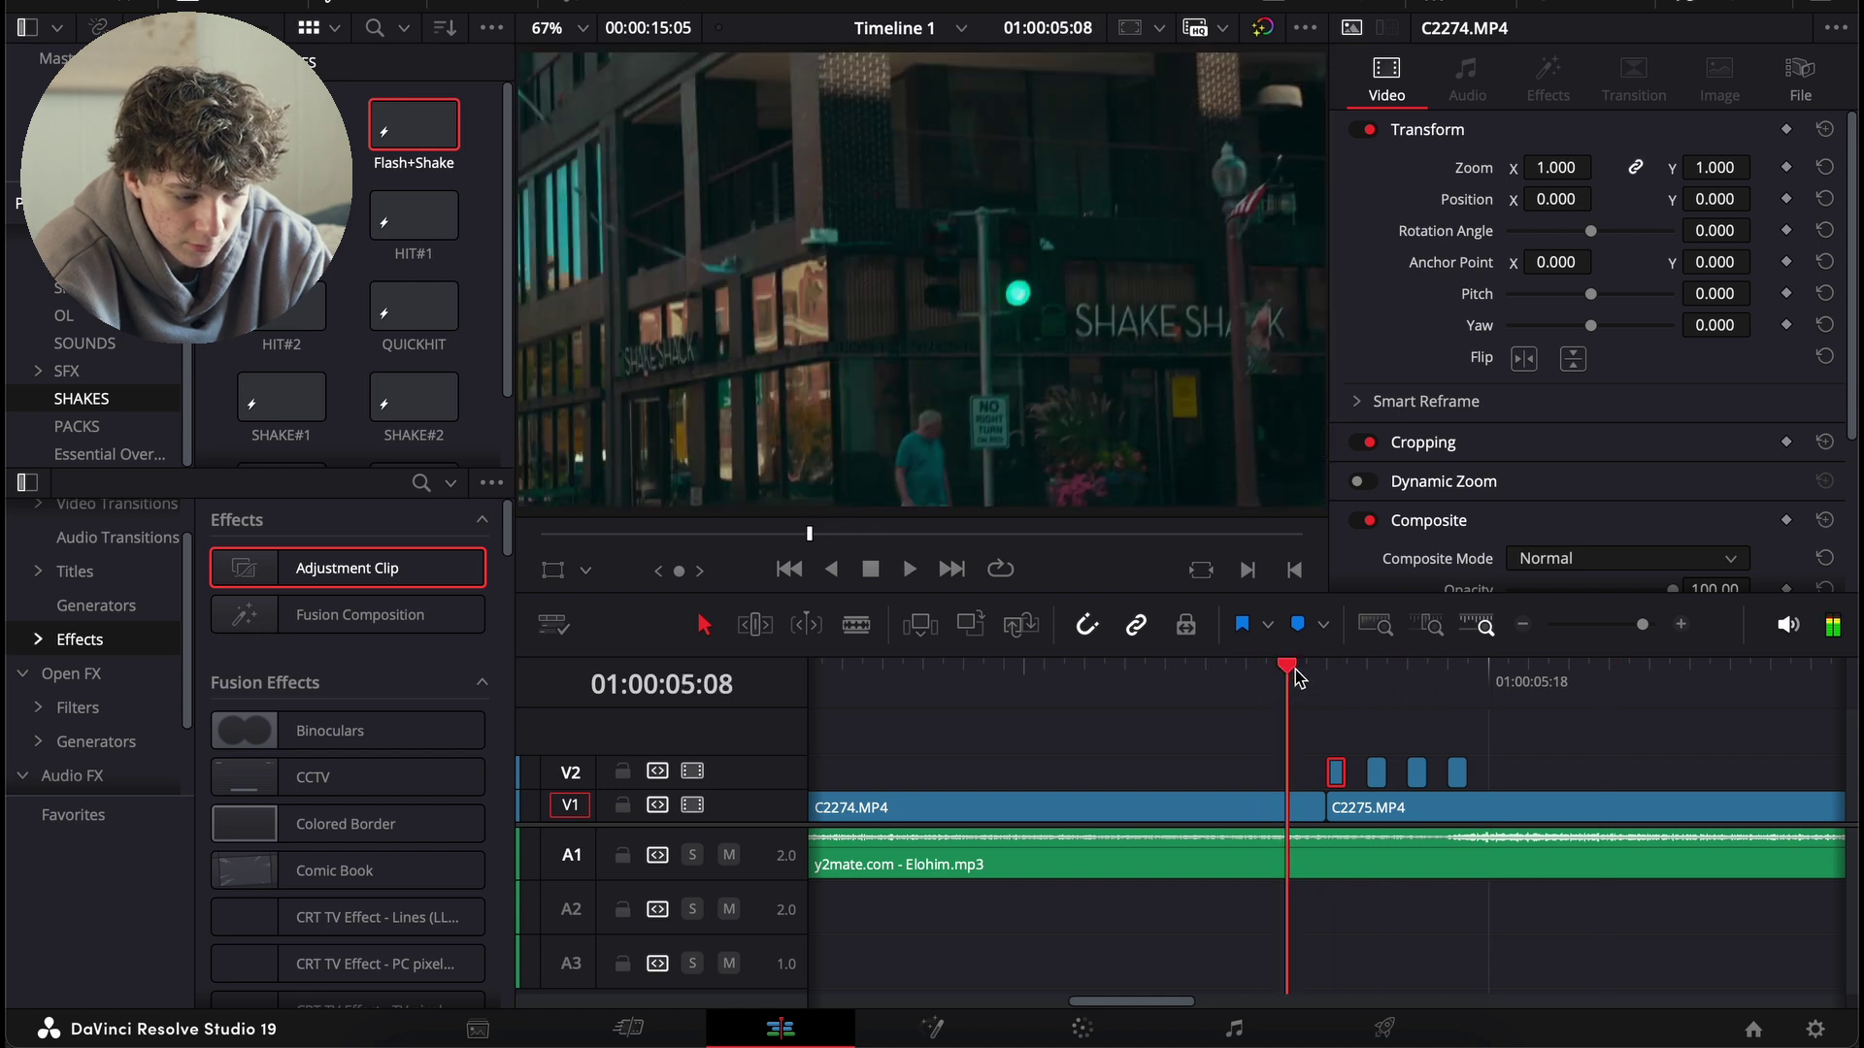
- Split C2275.MP4 on V1 into one-frame pieces under the flickering C2274.MP4 pieces, cutting frame by frame from 01:00:05:11
key(space)
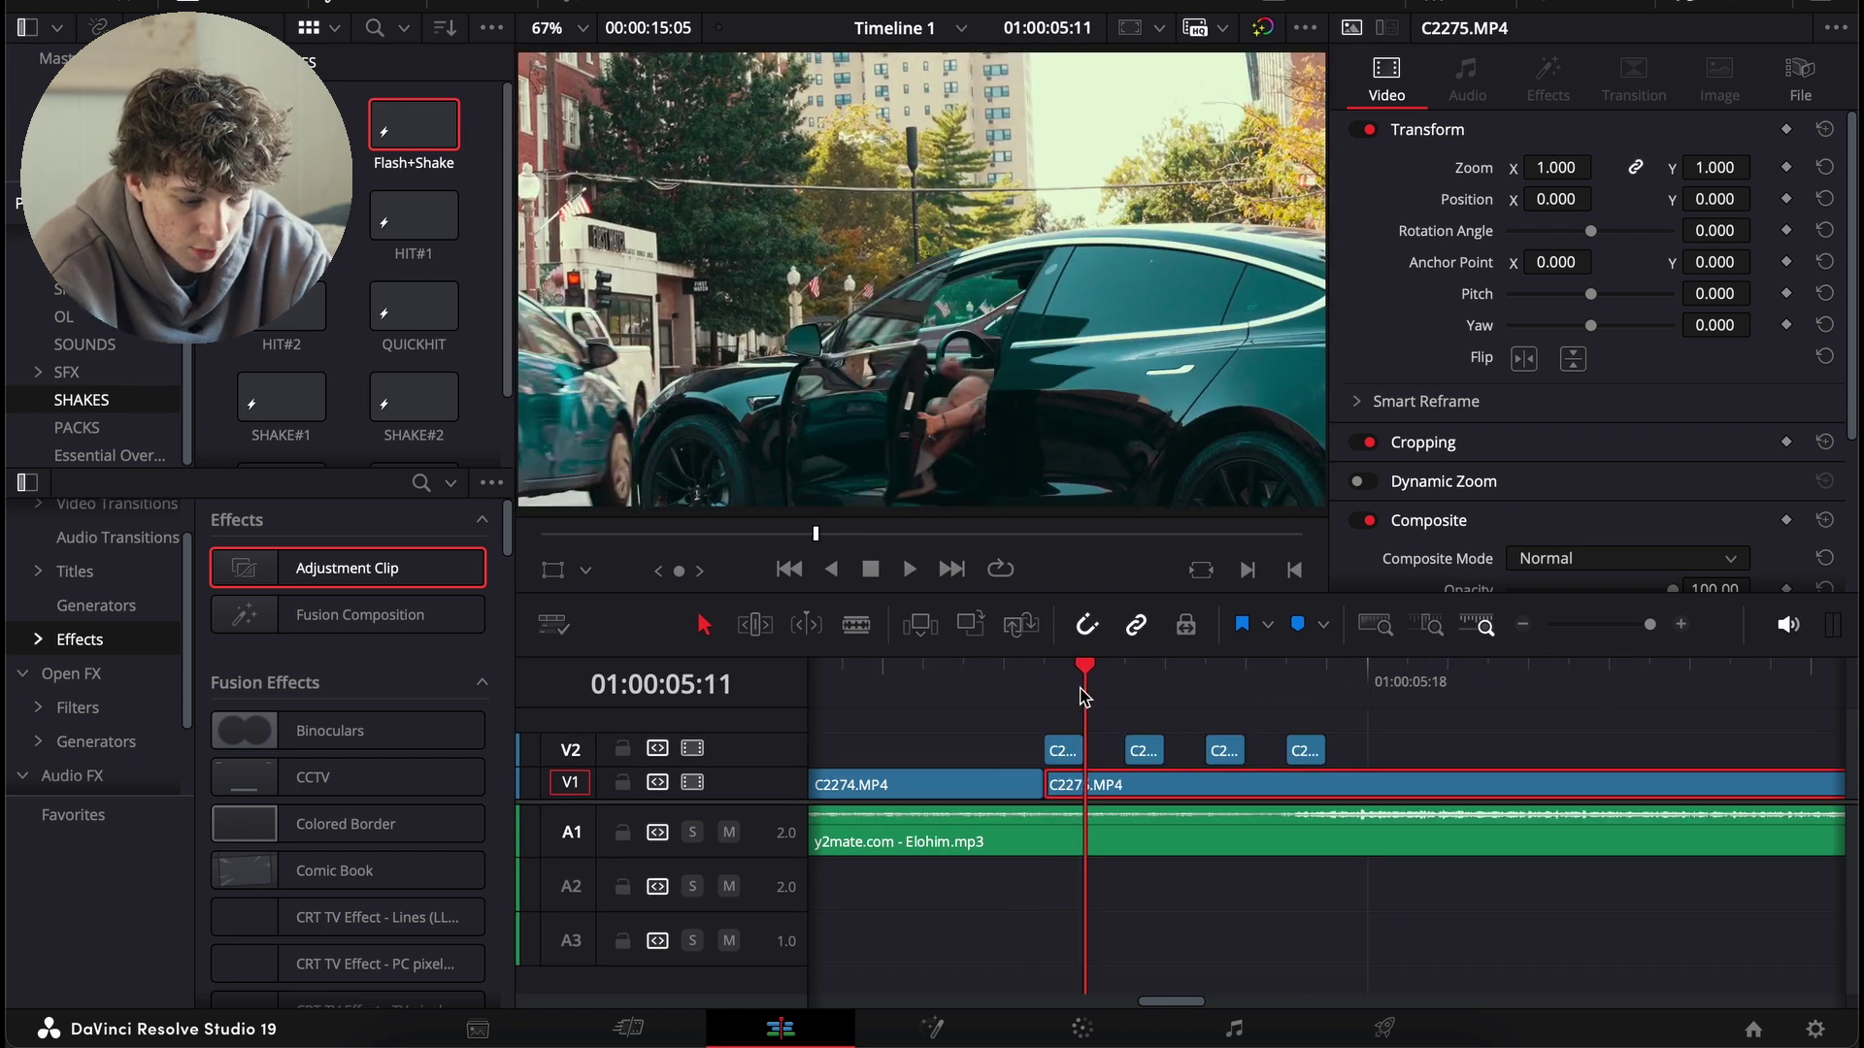
key(Left)
key(Right)
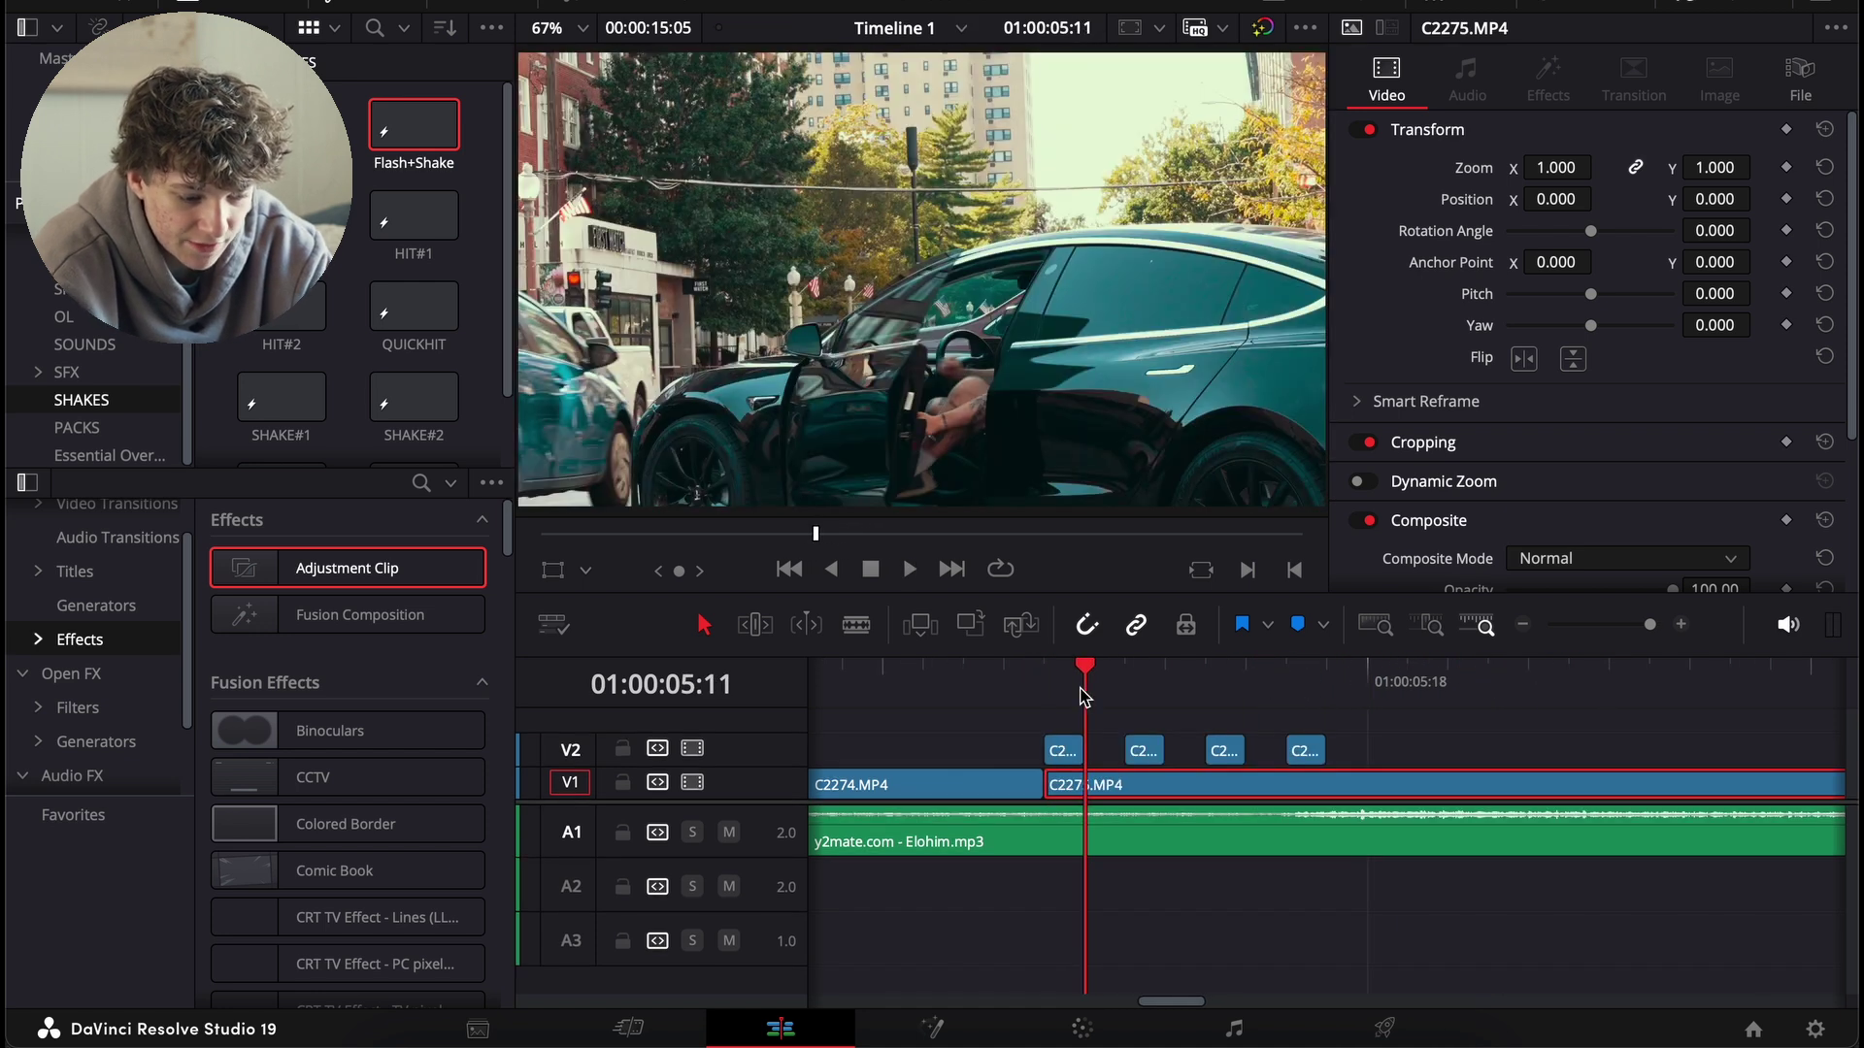
key(ctrl+b)
key(Right)
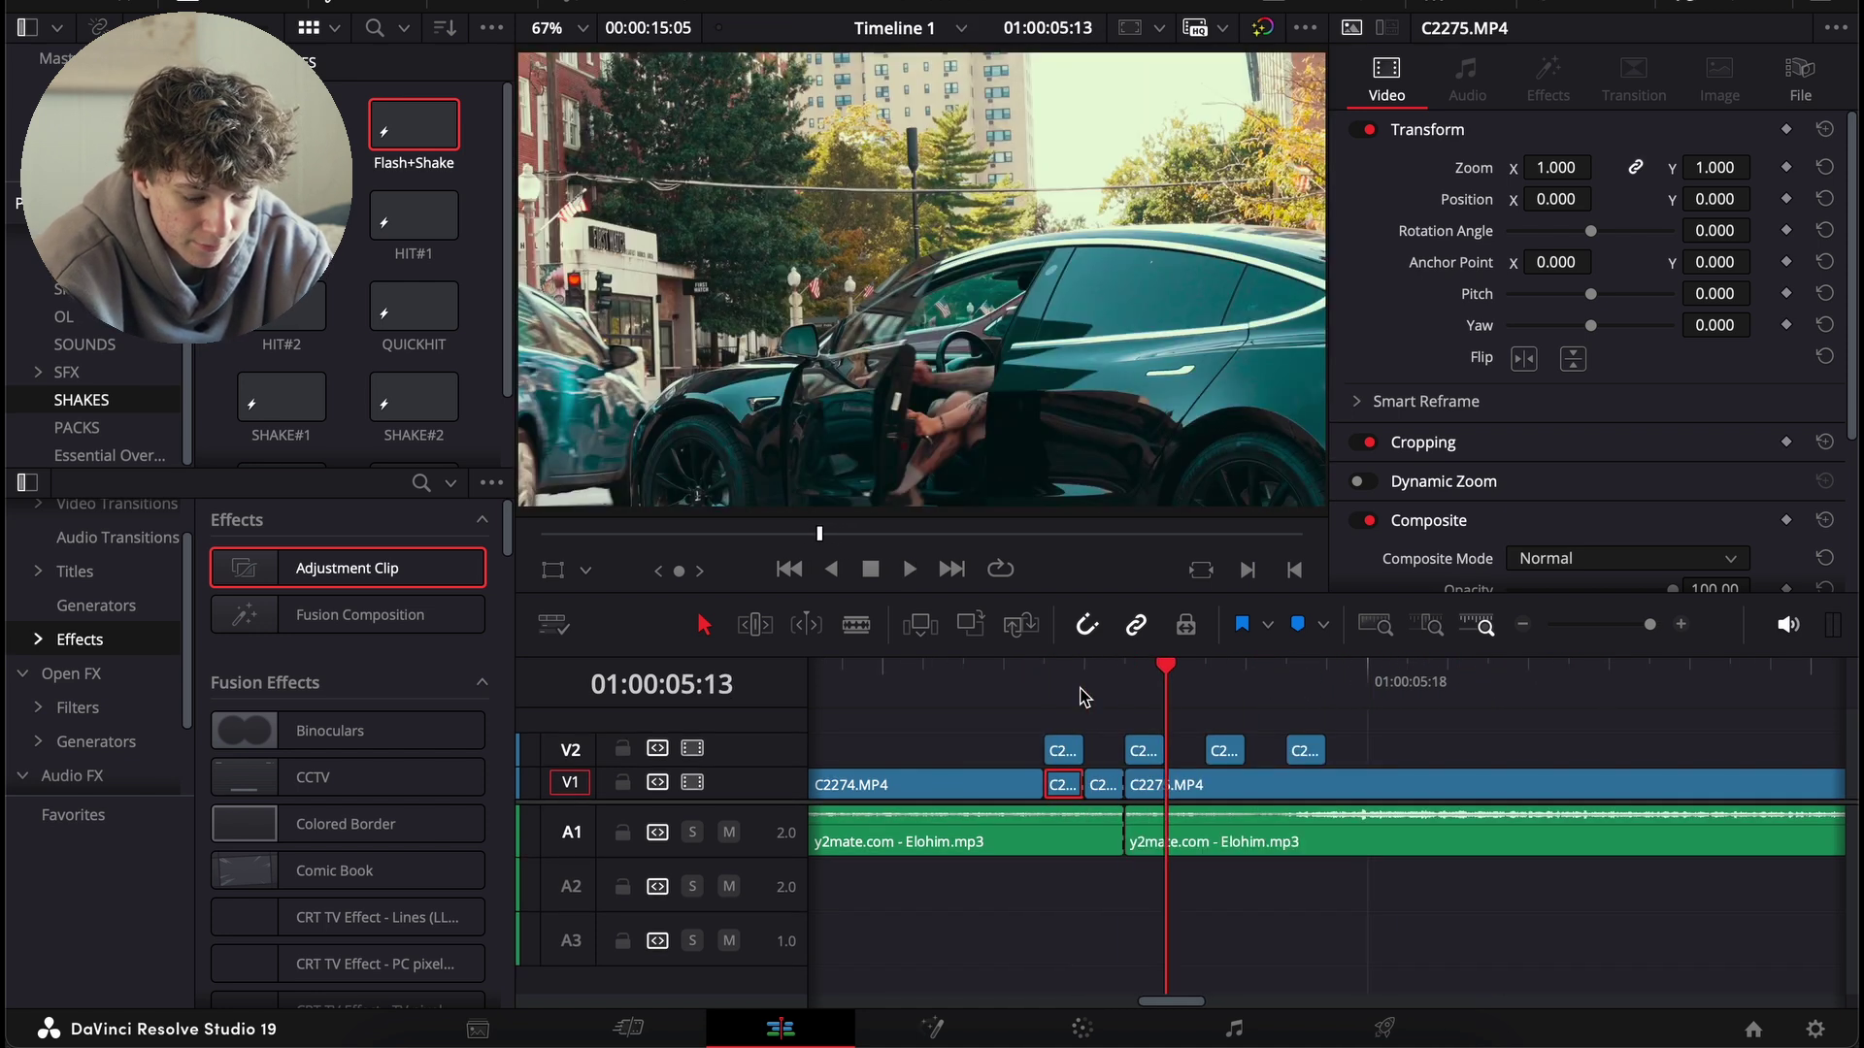
- Brighten the C2275.MP4 frames exposed between the V2 pieces using Fusion's BrightnessContrast with a Gain of 2.02
click(1085, 691)
click(1104, 784)
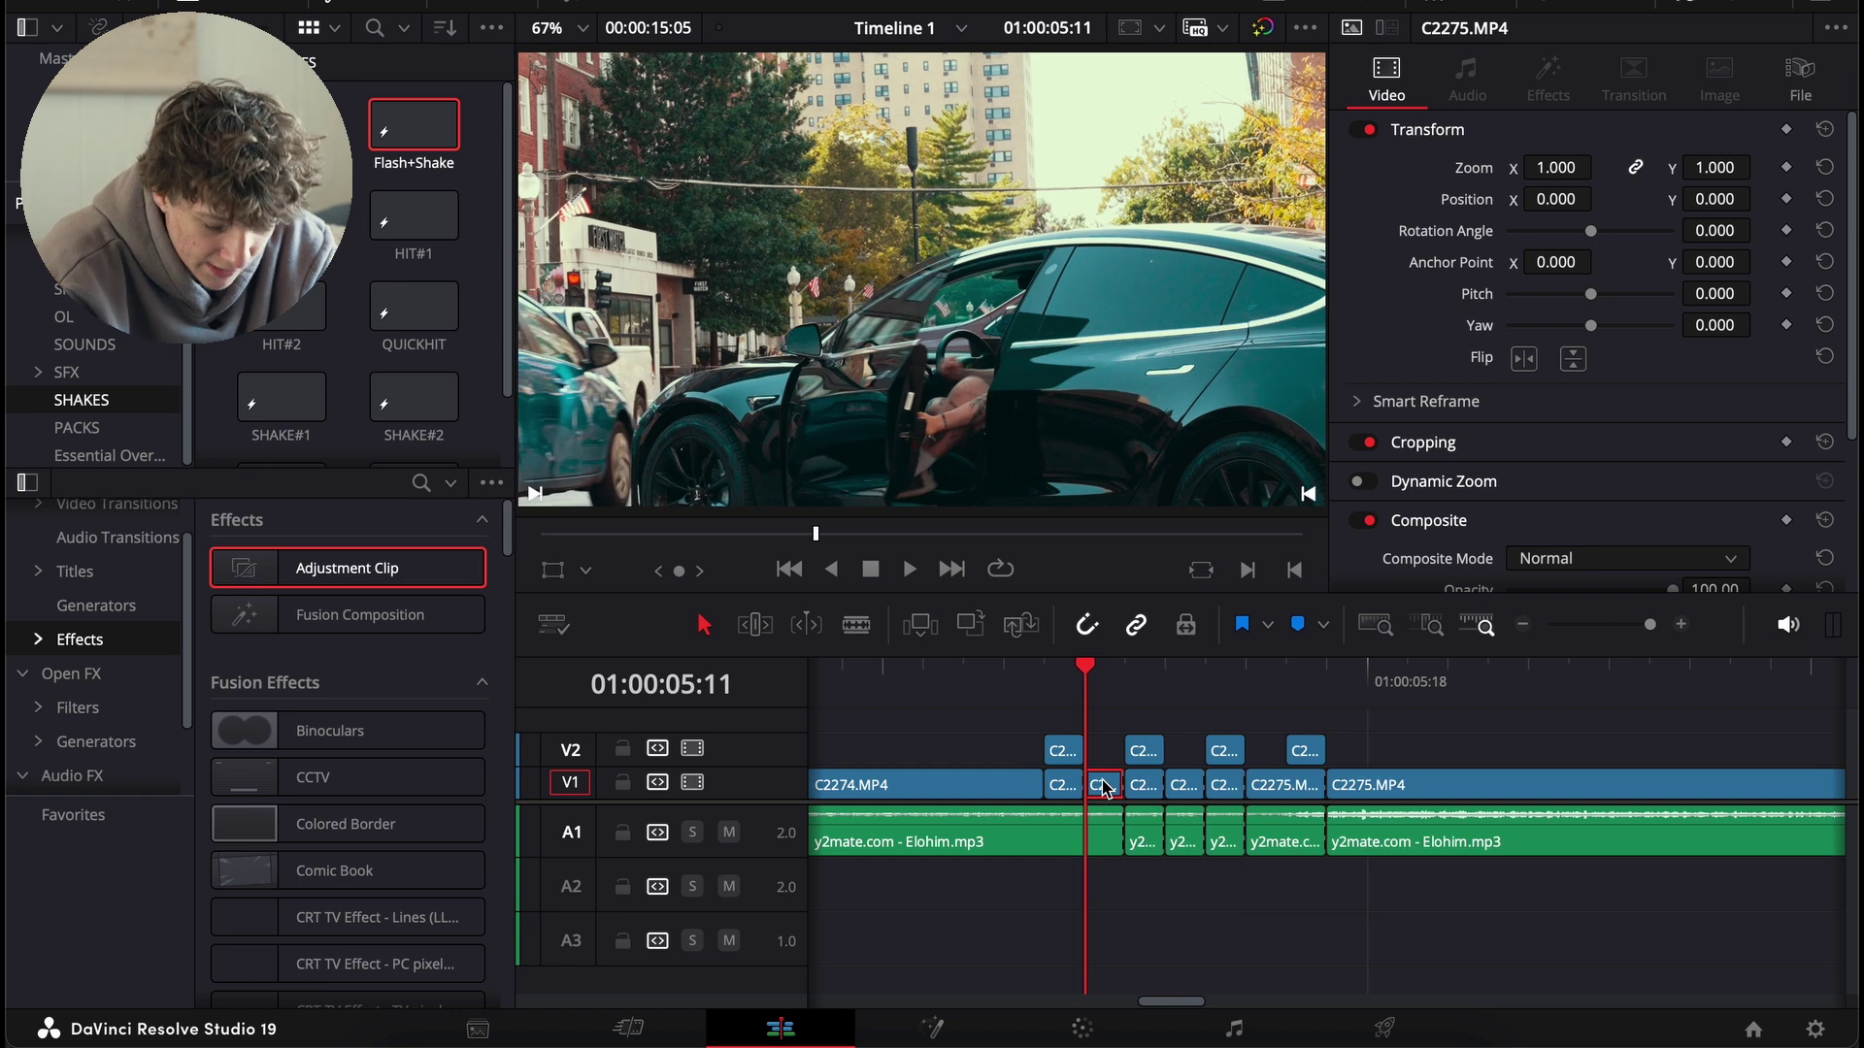
click(959, 1028)
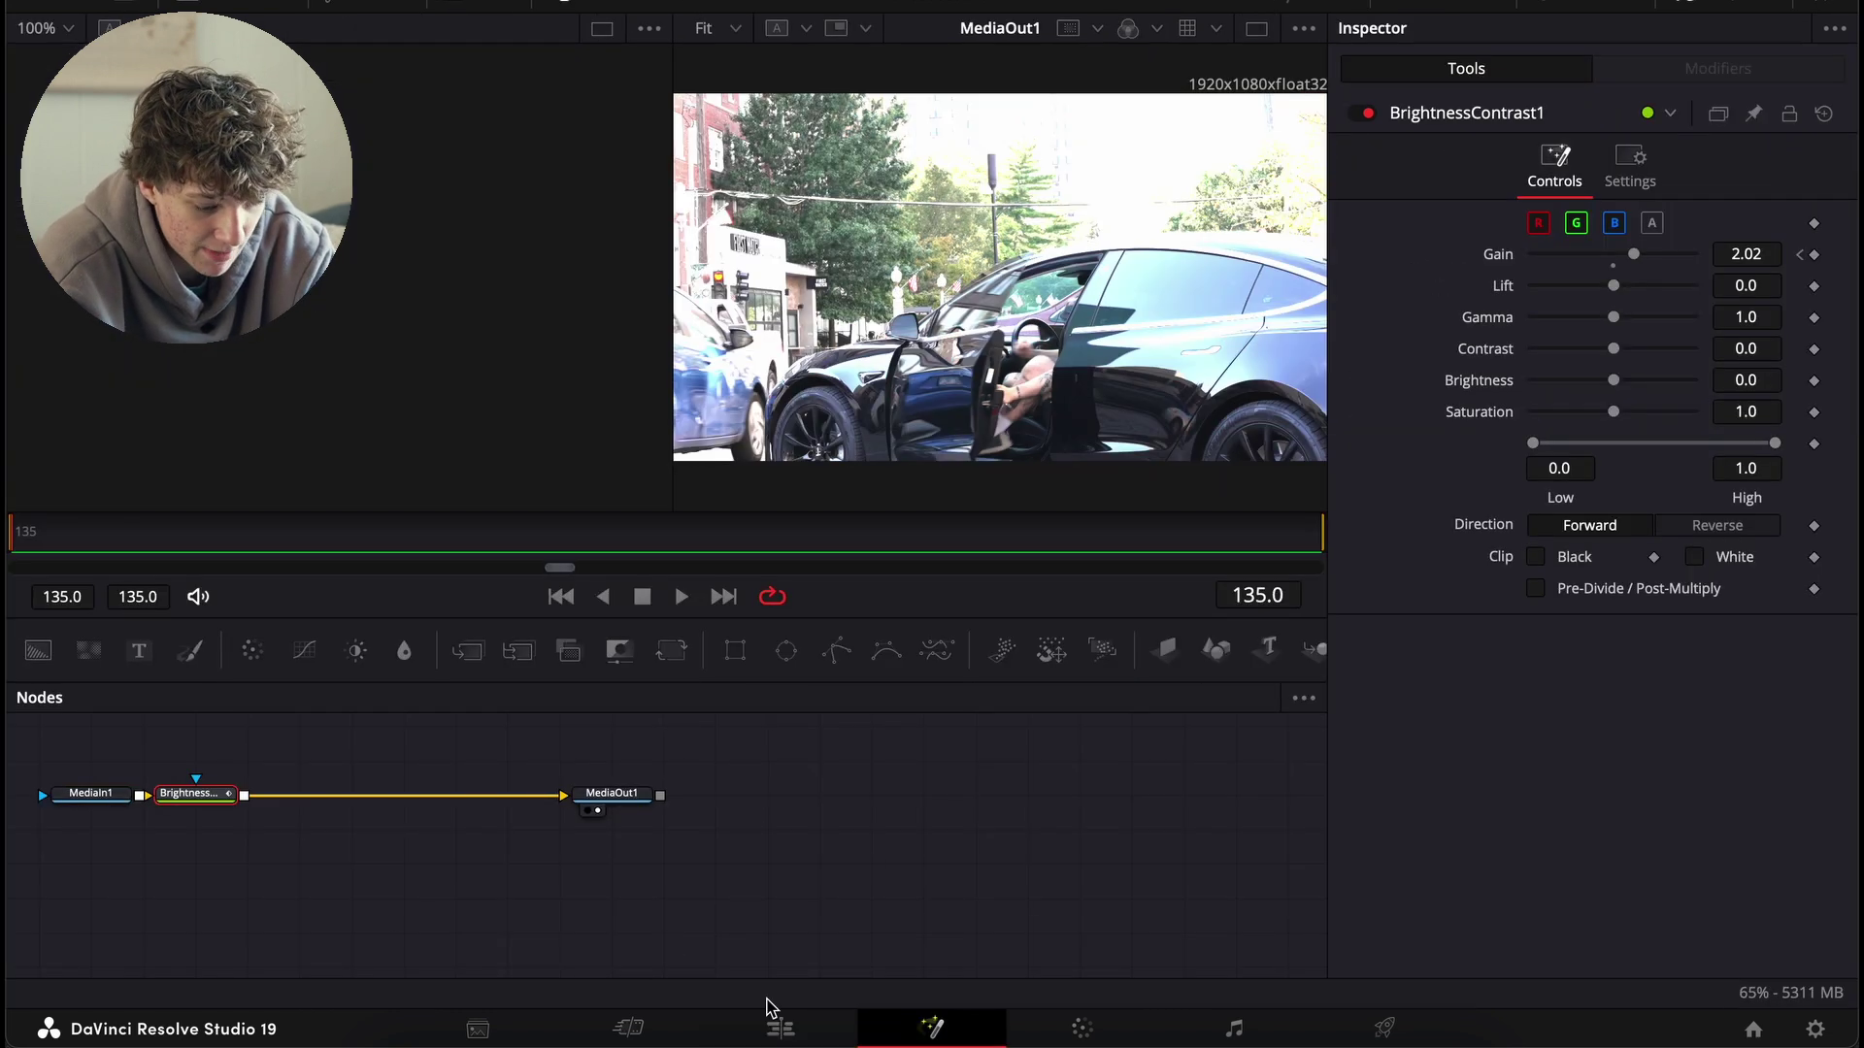
click(781, 1028)
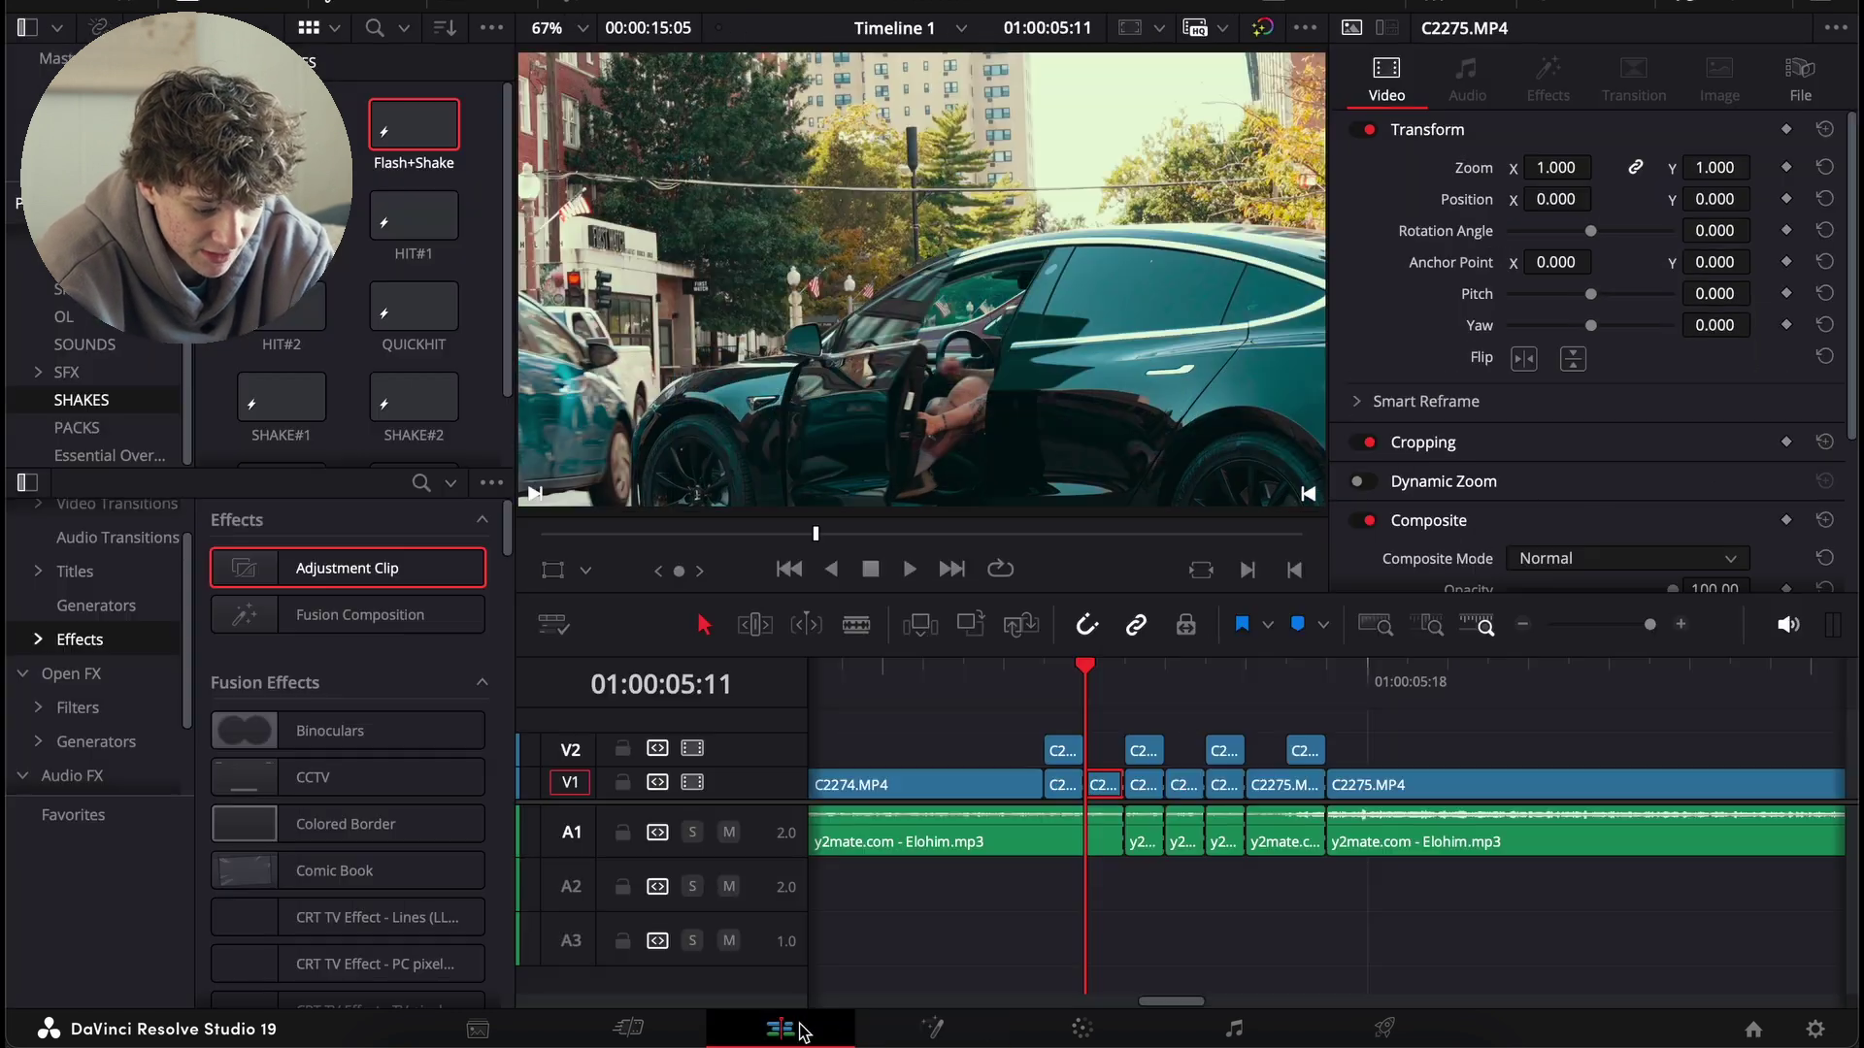
key(Right)
key(Right)
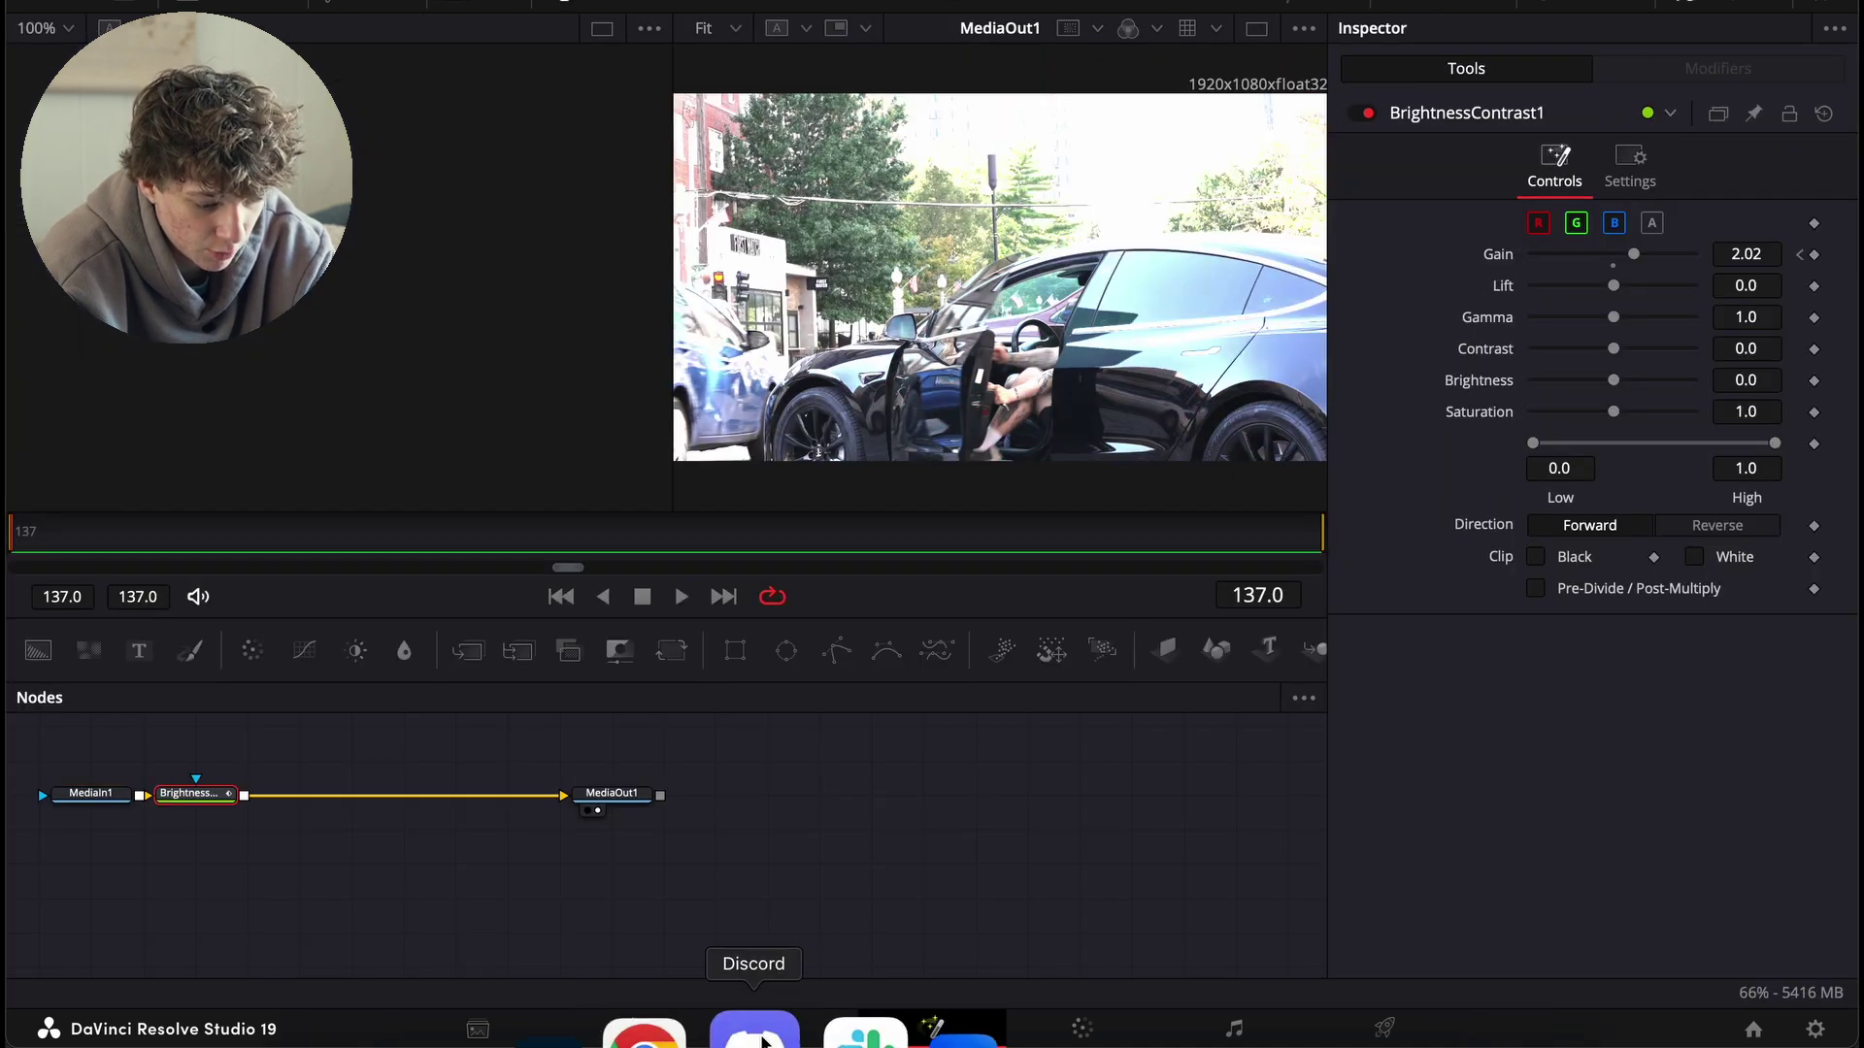
click(746, 1029)
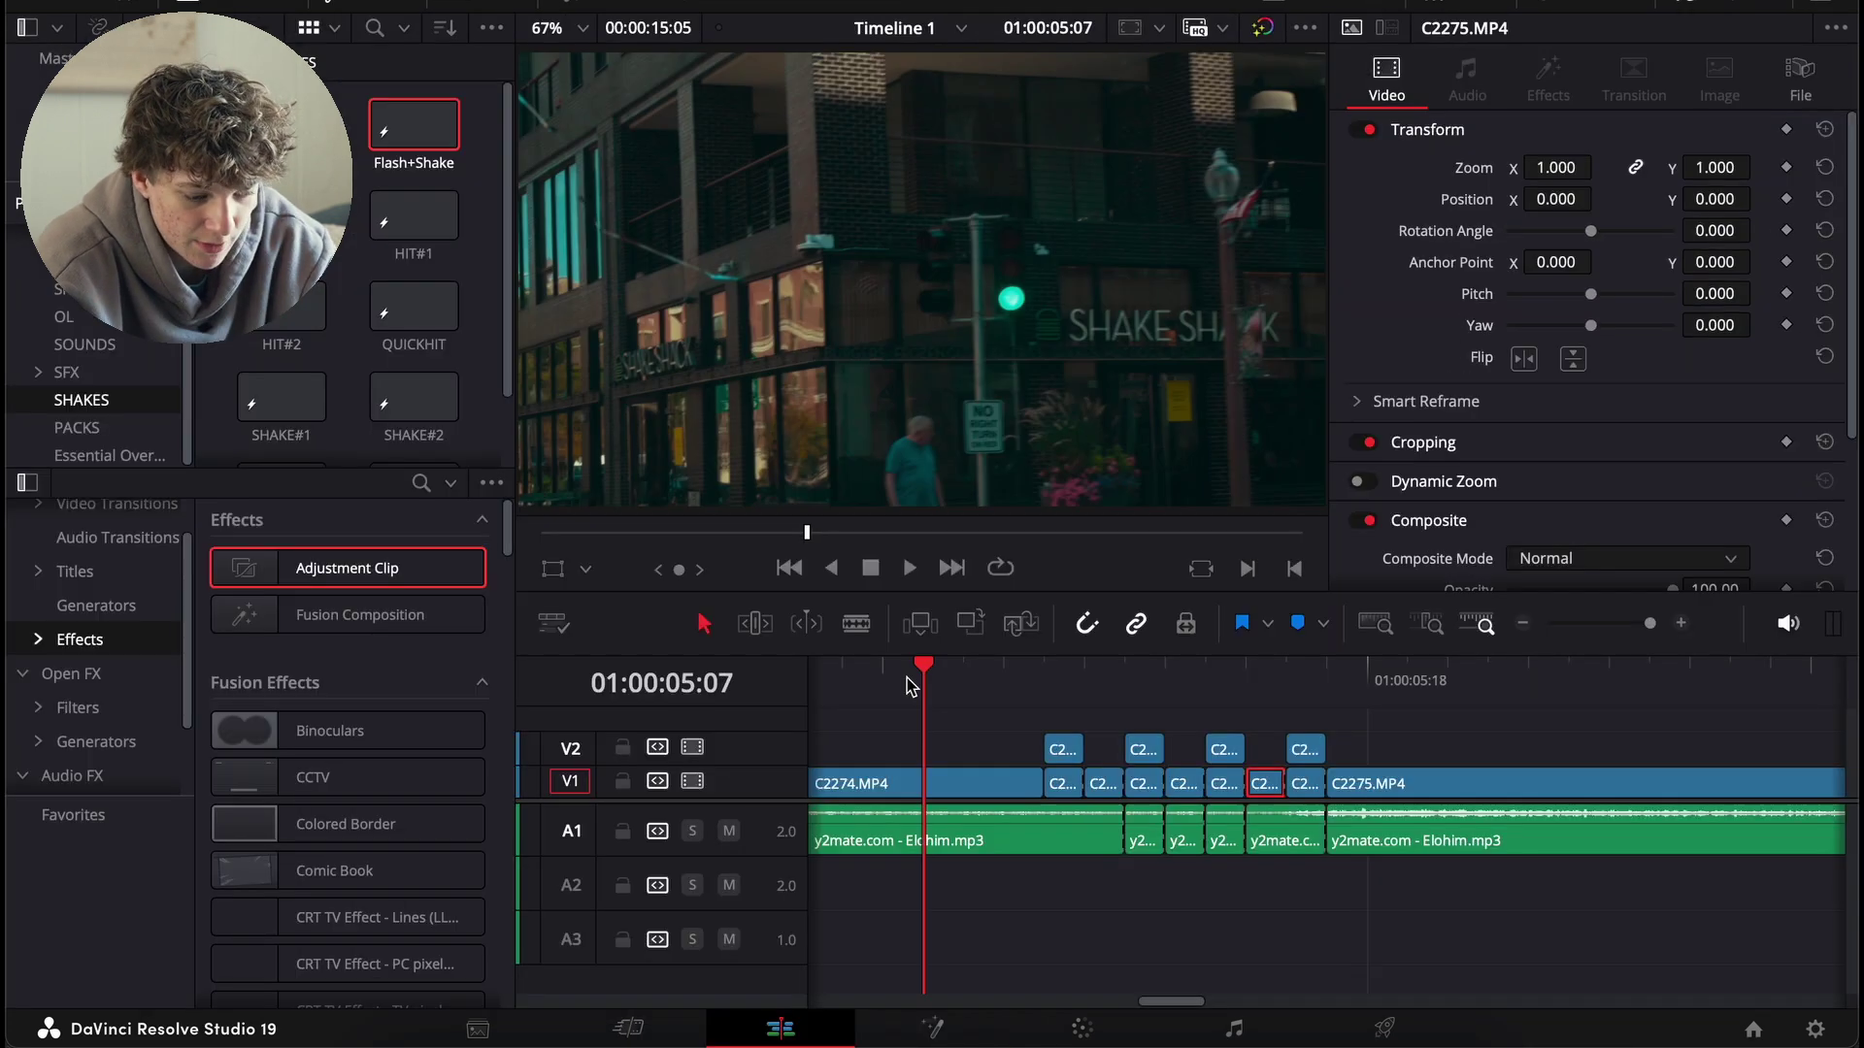
- Play the flicker transition with its brightened C2275.MP4 frames from just before the cut
key(space)
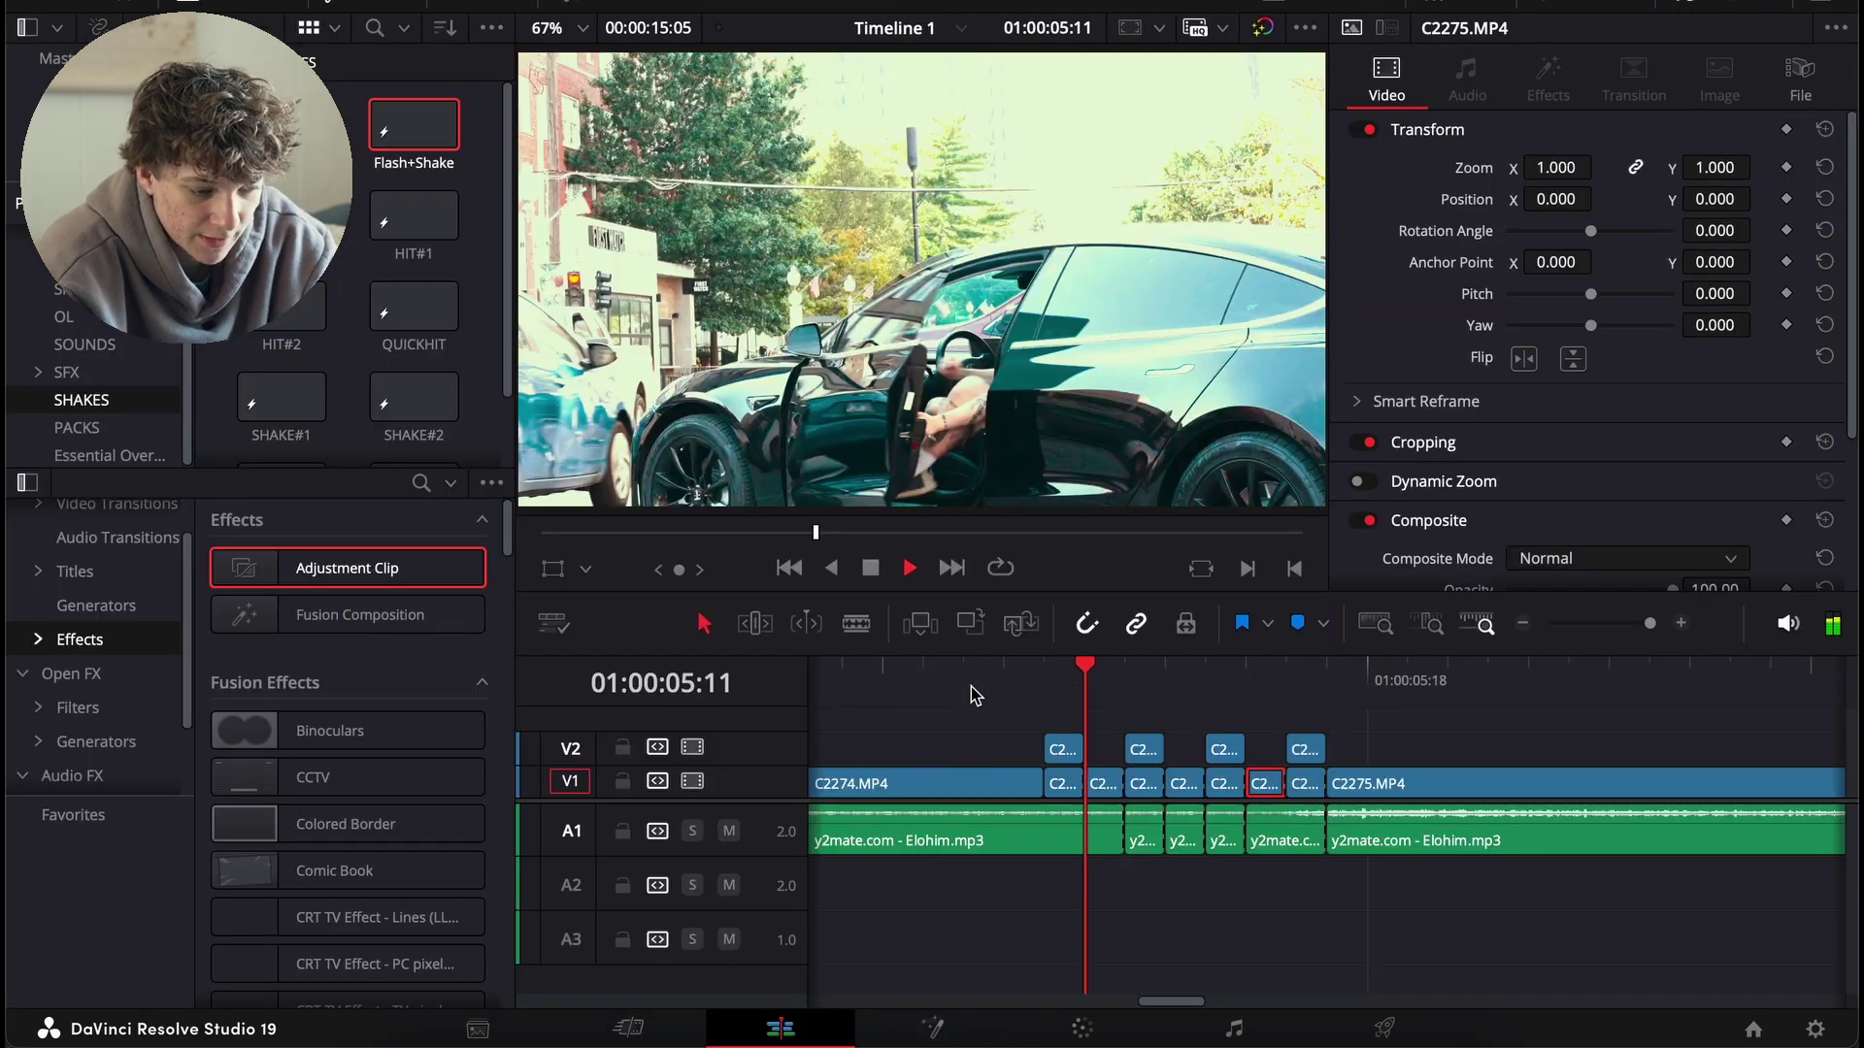
click(970, 682)
key(space)
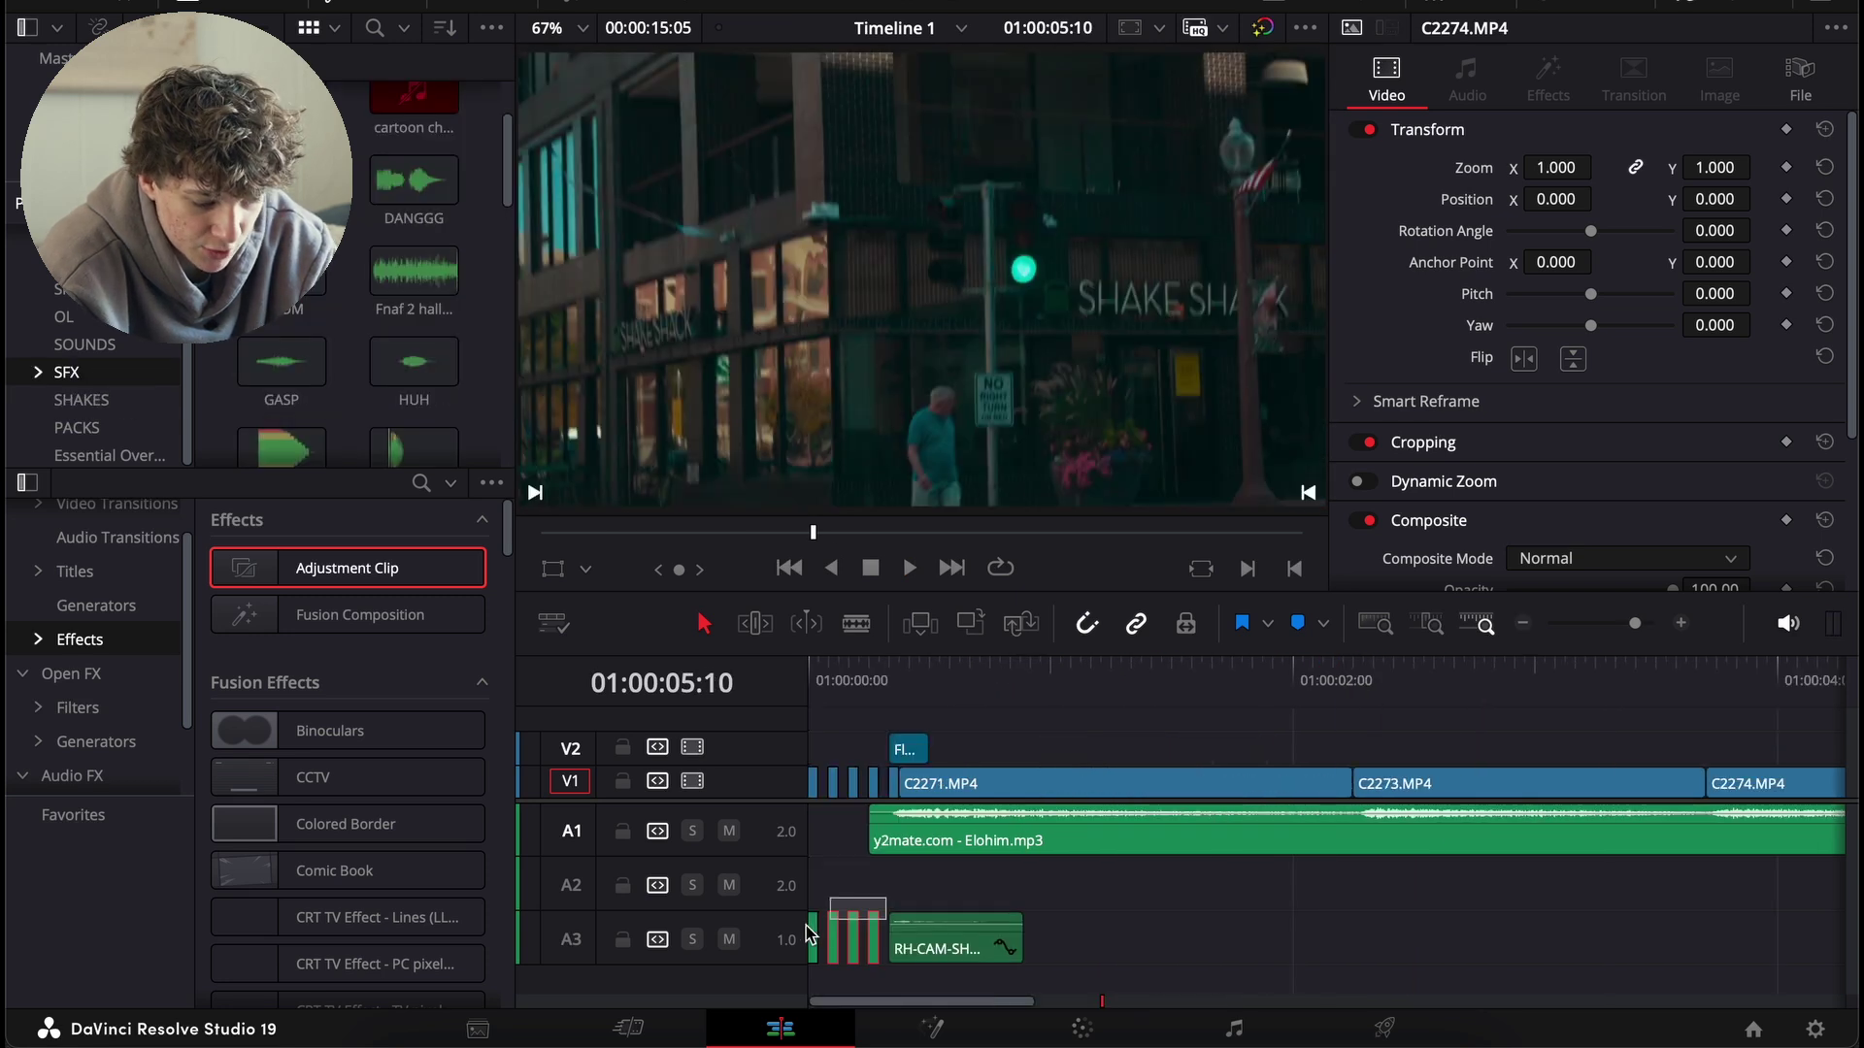
- Copy the intro's one-frame camera shutter sounds to A3 under the V2 pieces, setting pitch to -6 semitones and volume to -2.40
drag(884, 961, 1423, 932)
click(1681, 623)
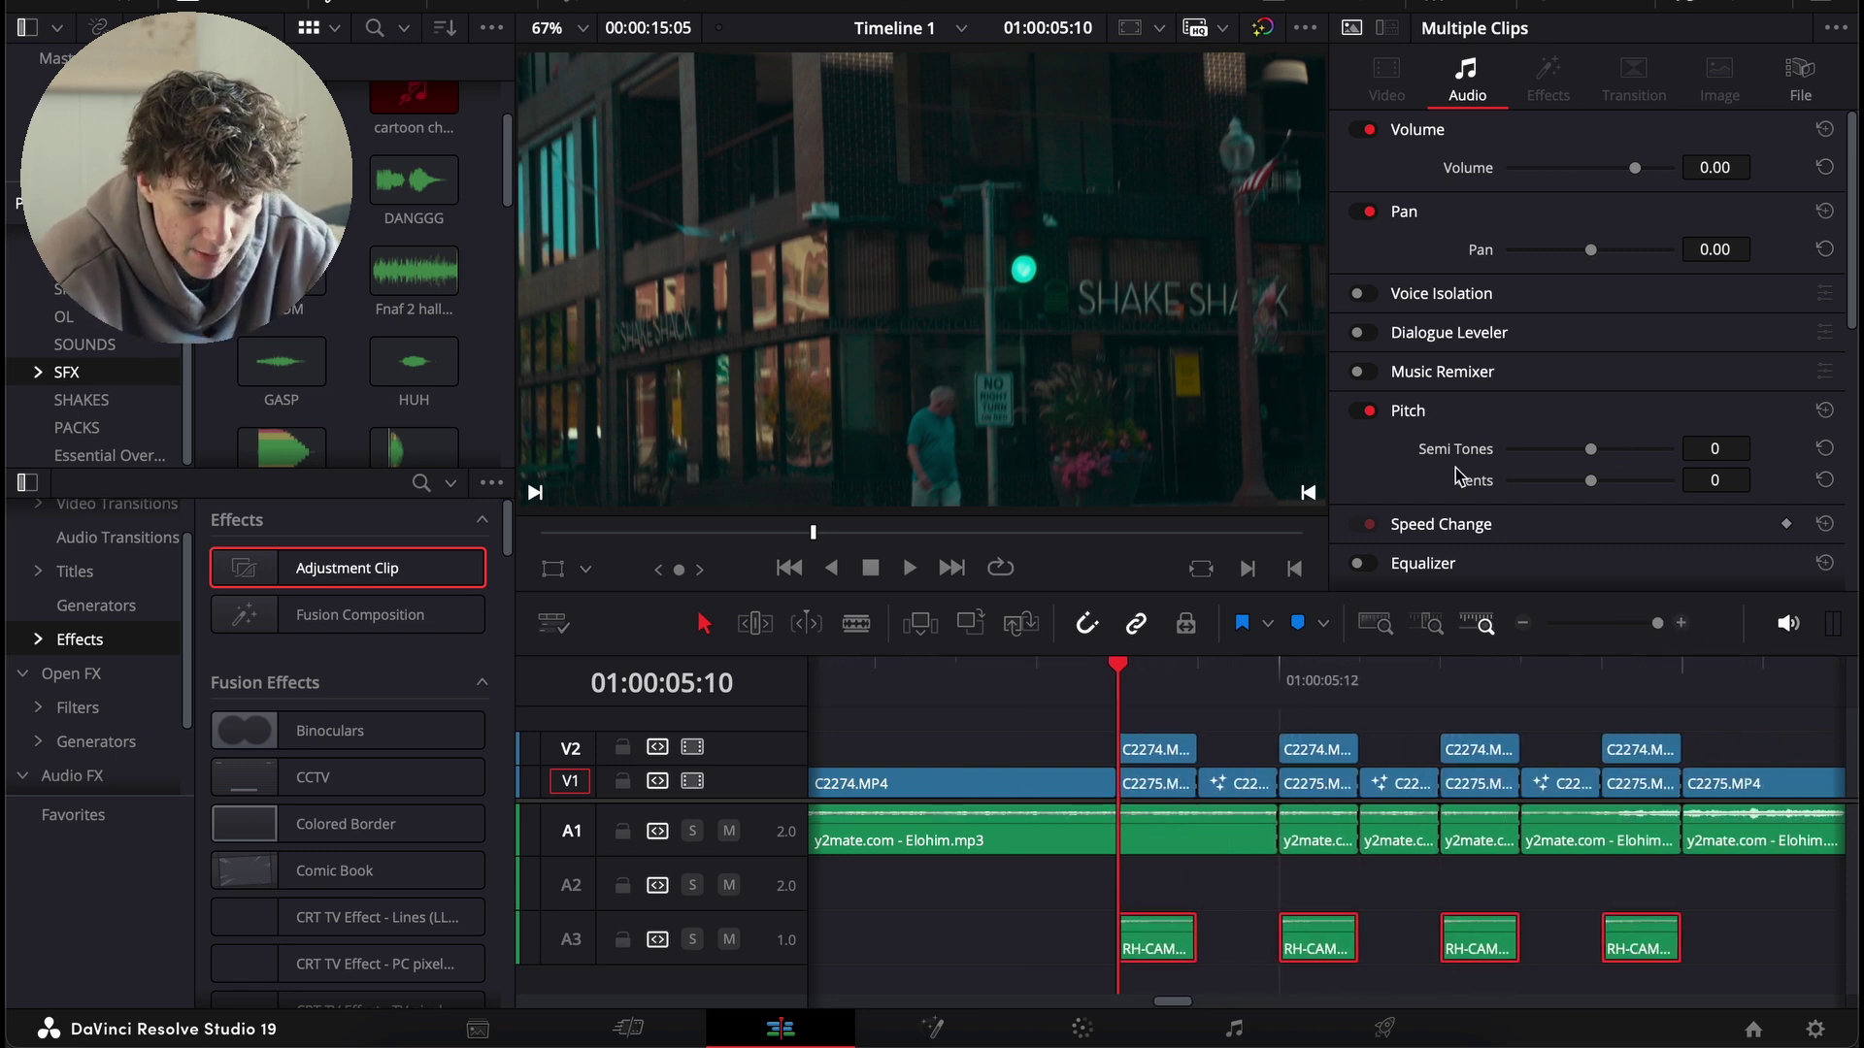
drag(1758, 449, 1743, 448)
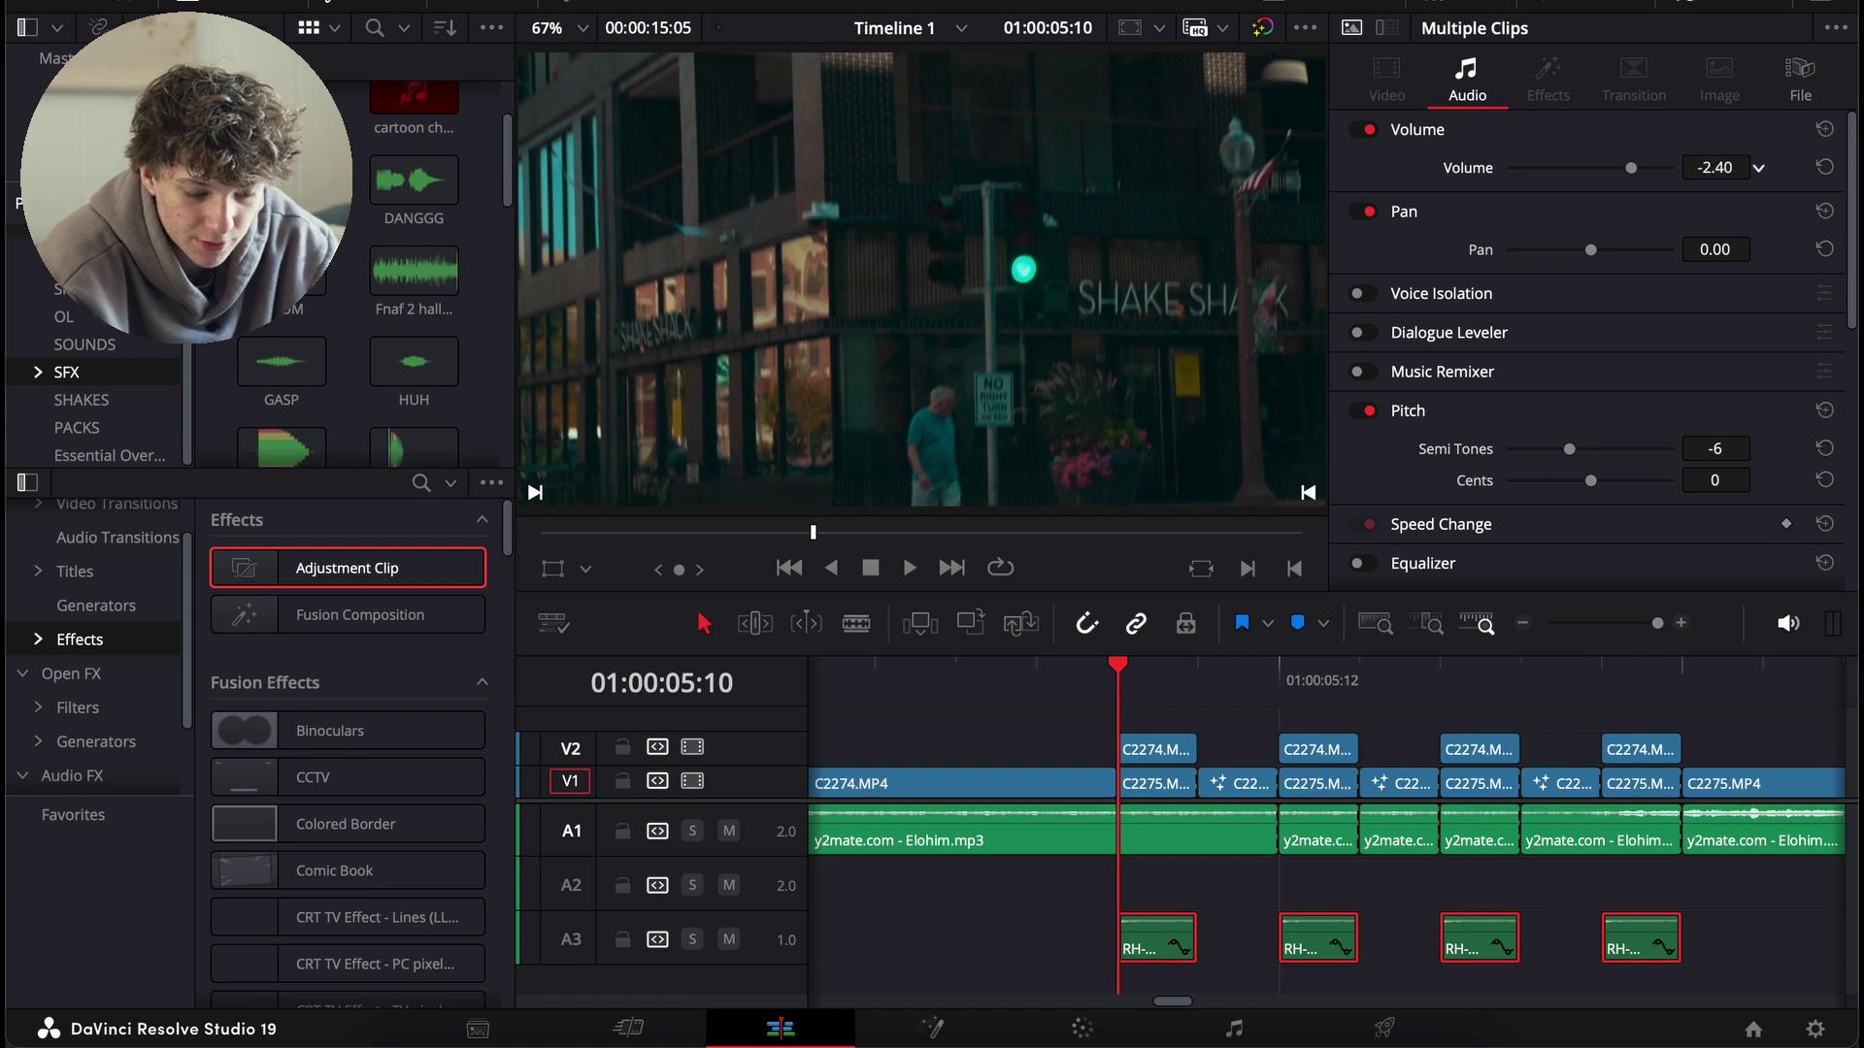
- Play back the C2274.MP4 to C2275.MP4 transition to check the lowered shutter sounds against the flashes
click(996, 697)
key(space)
key(space)
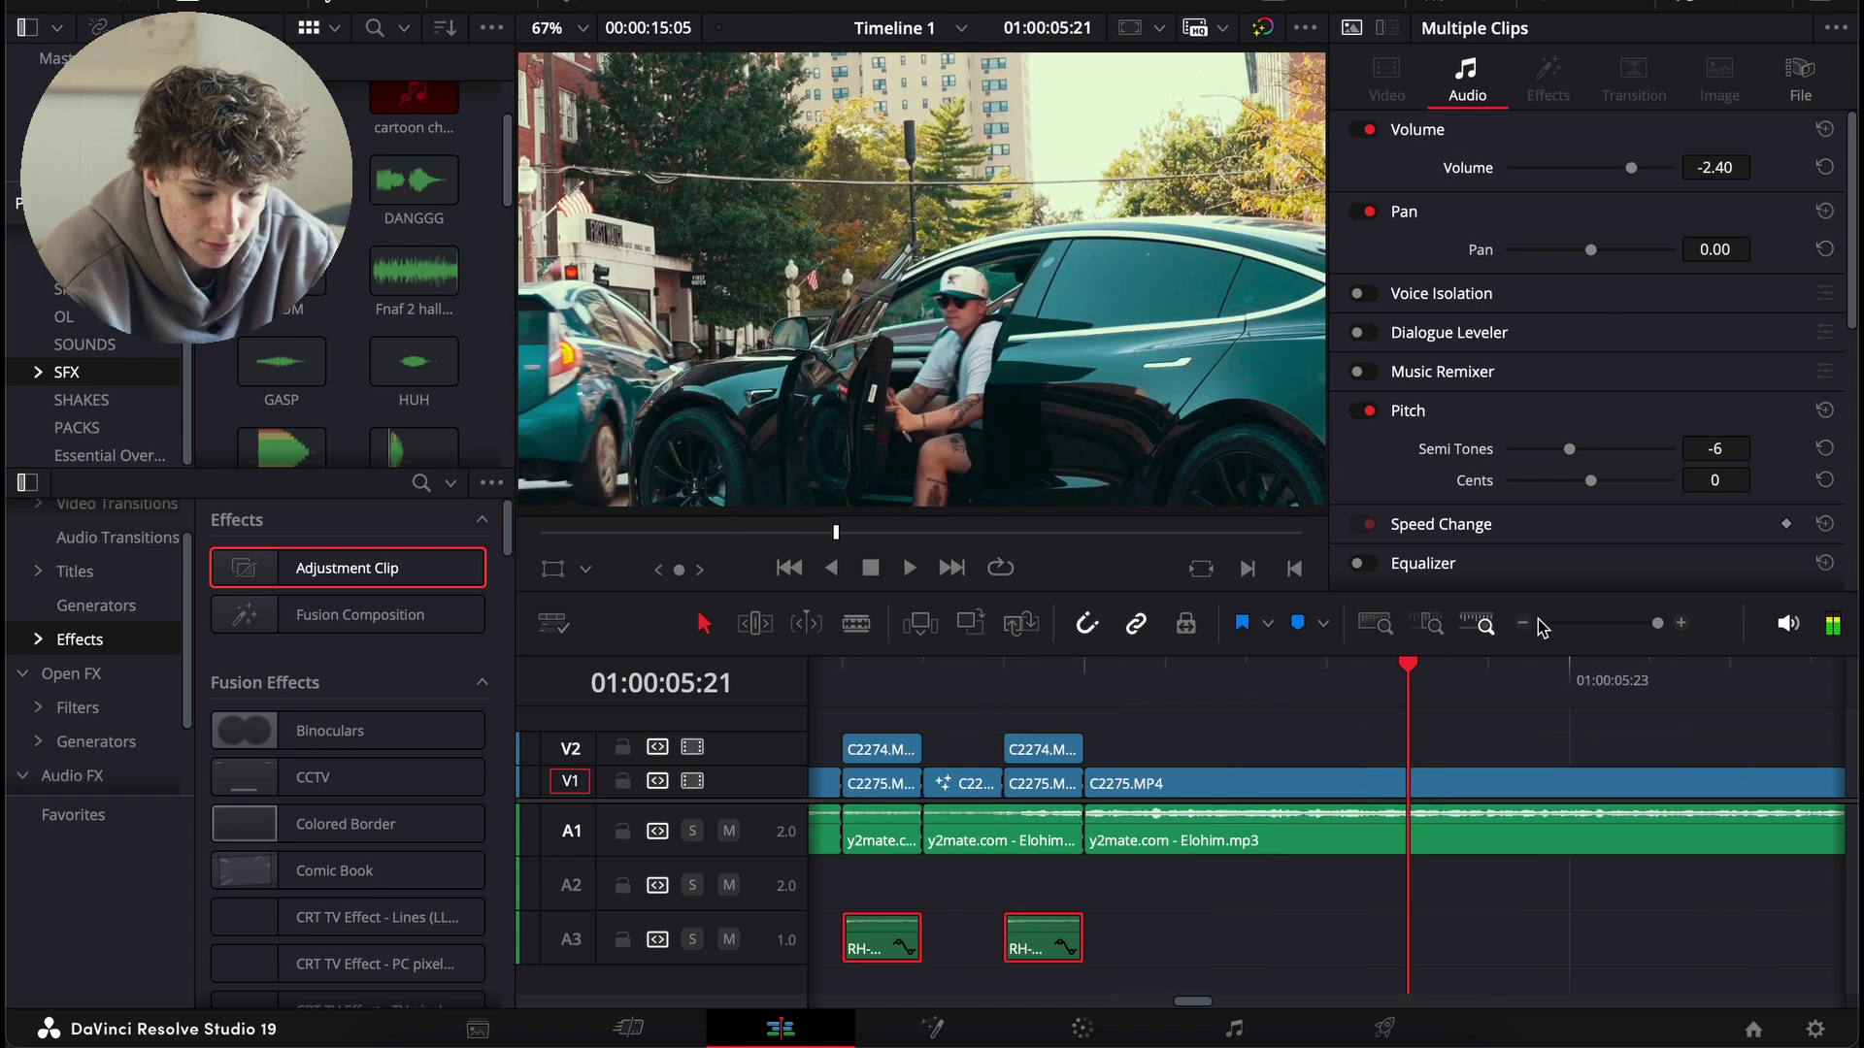
click(1523, 625)
click(1522, 623)
click(1386, 927)
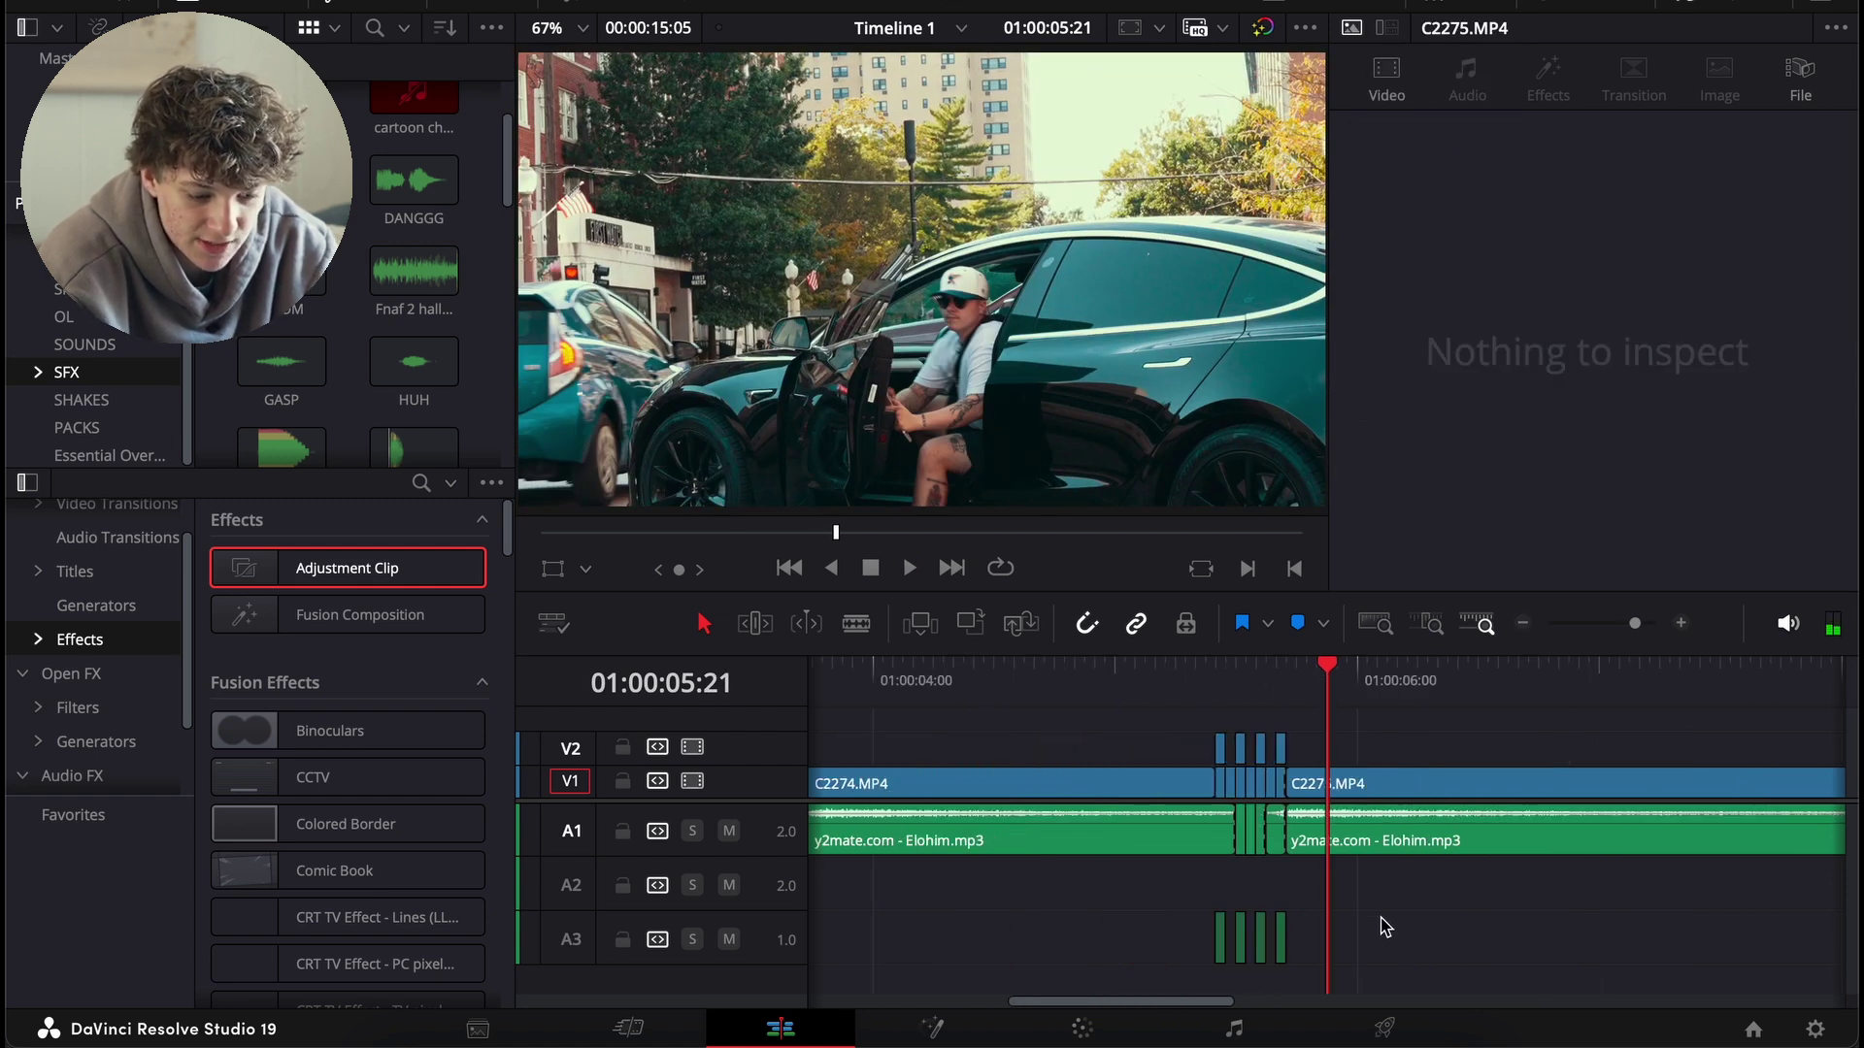
click(1182, 677)
key(space)
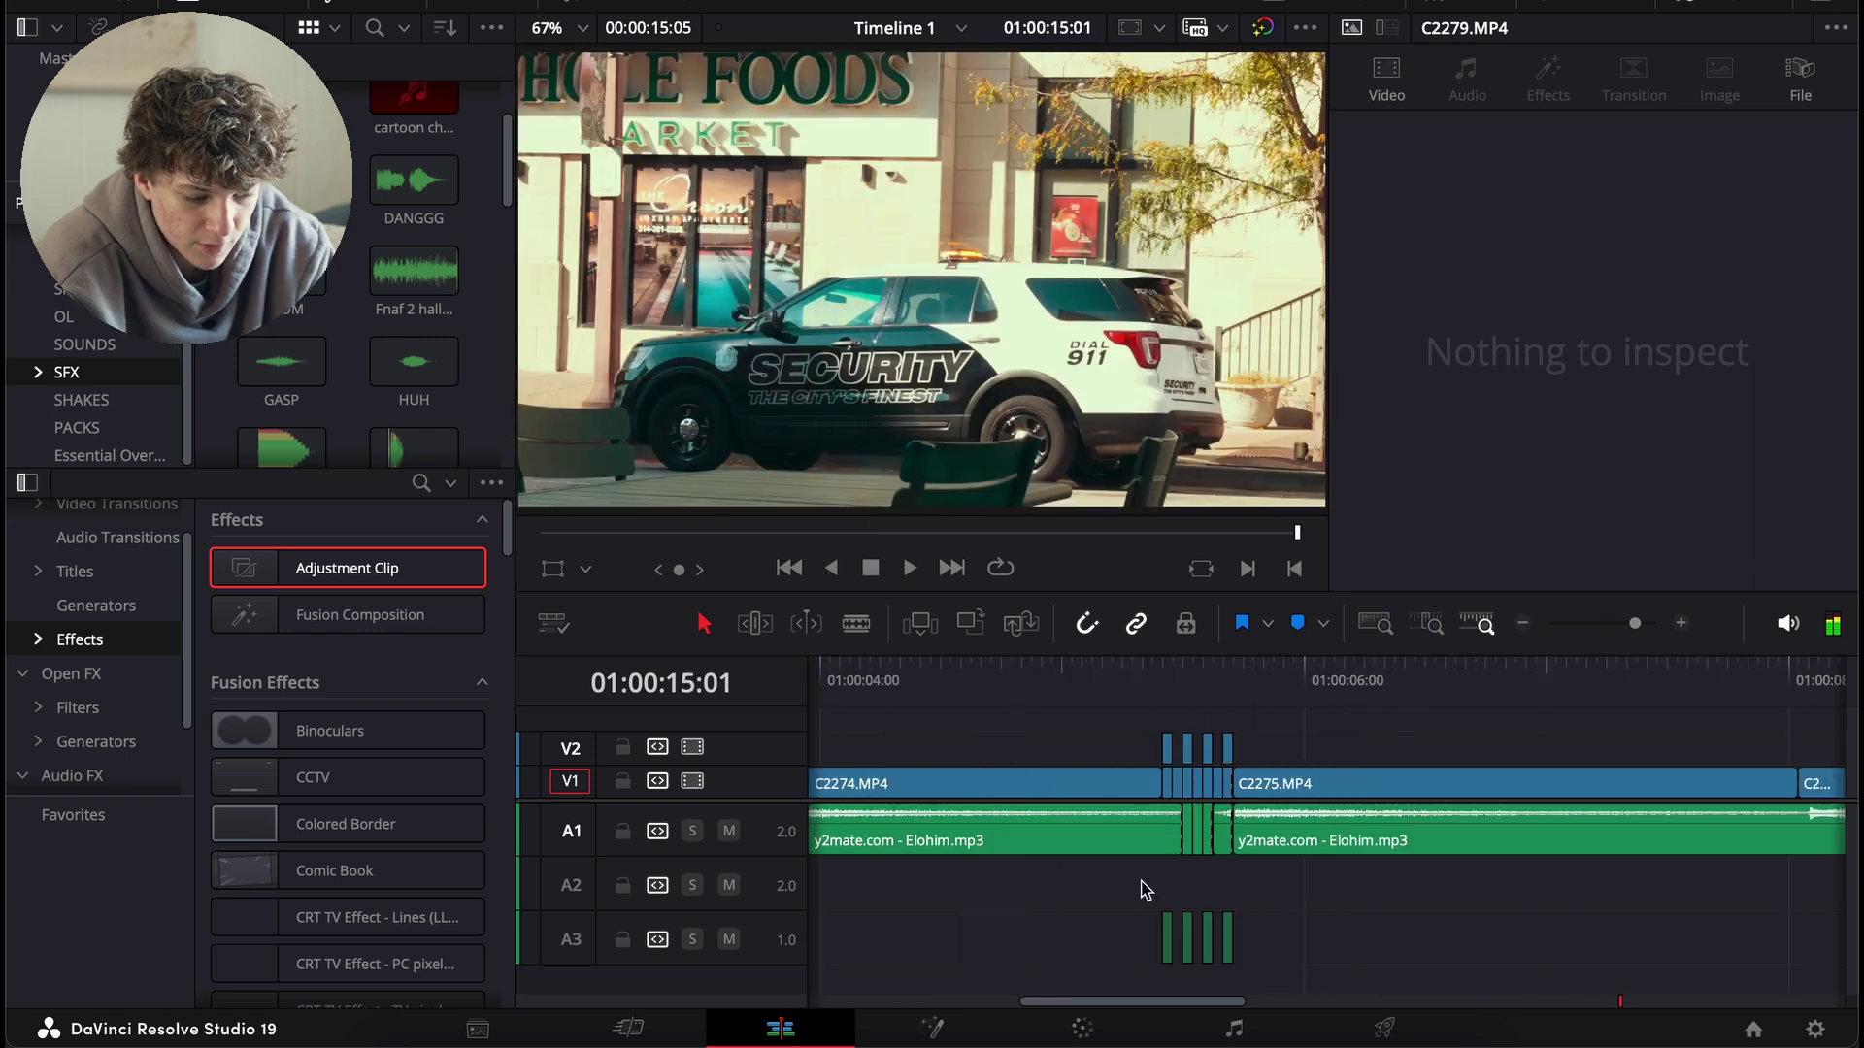
- Copy the transition's last RH-CAMERA1.wav shutter sound from A3 to A2 at the end of C2279.MP4
scroll(1143, 888, left, 5)
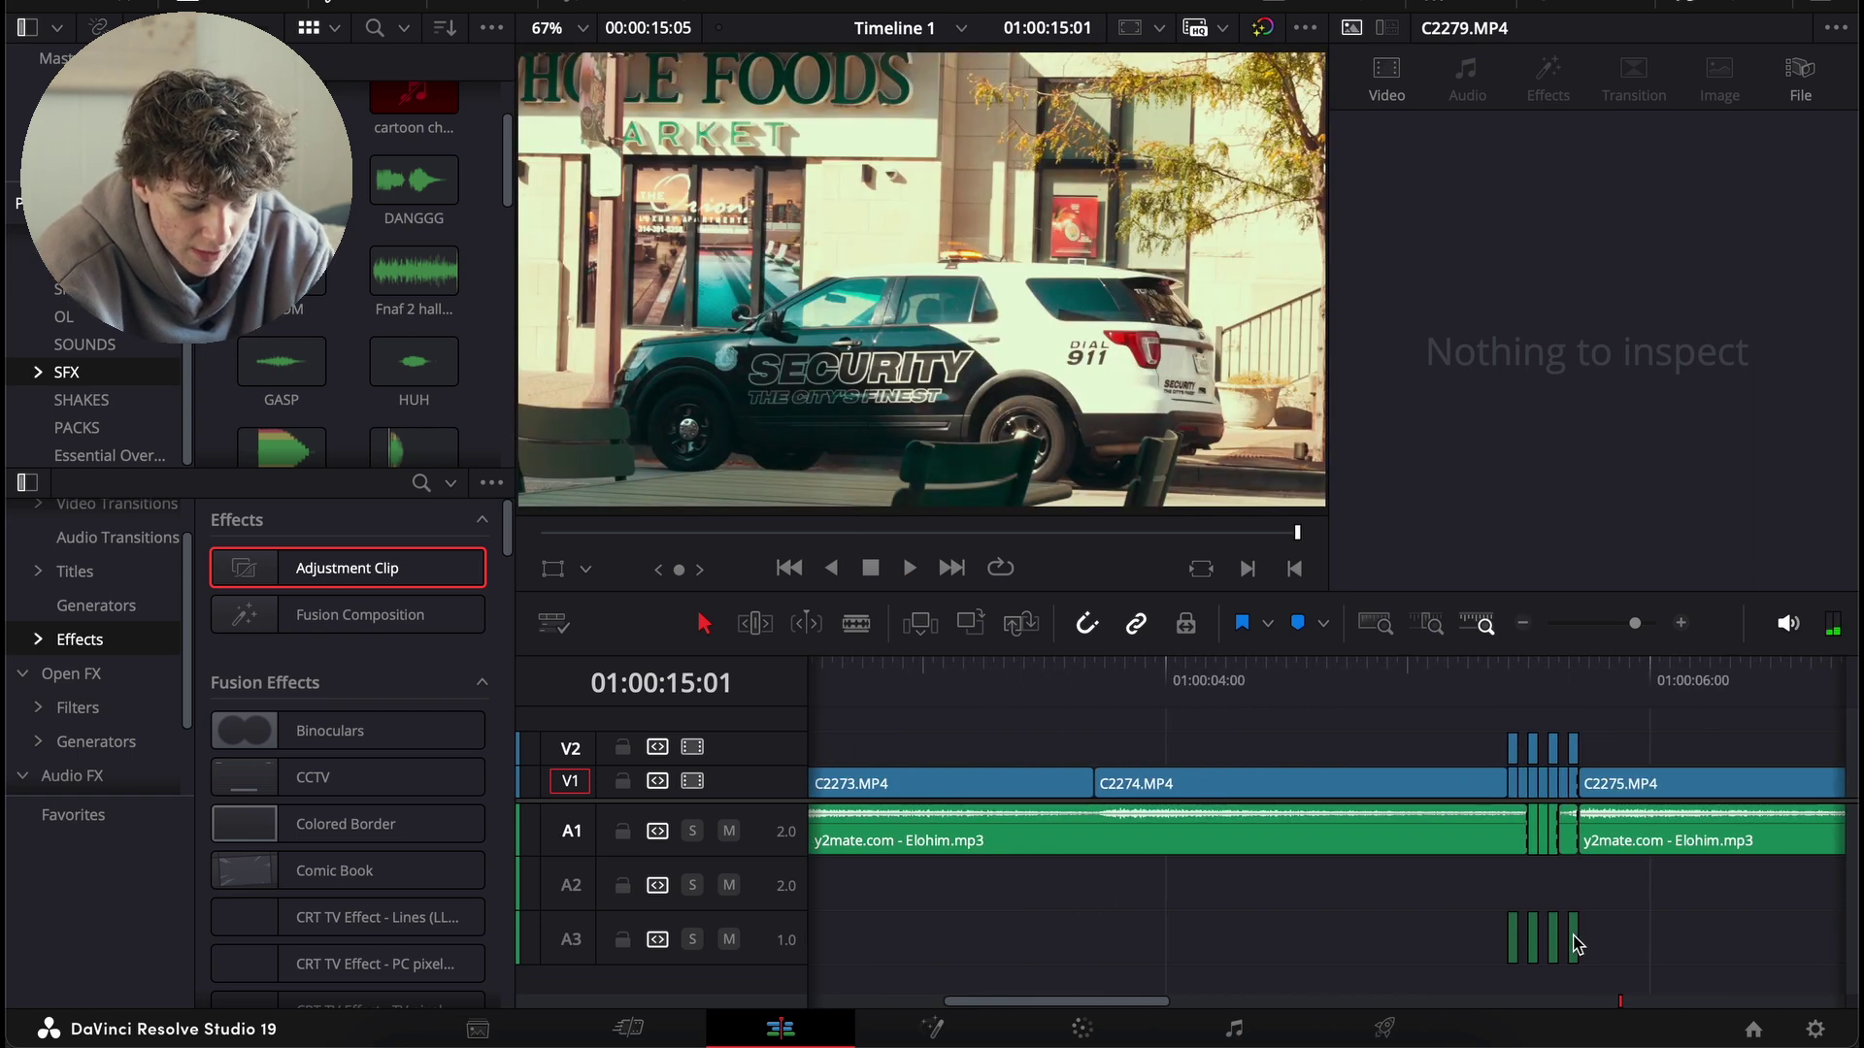
drag(1575, 943, 1029, 891)
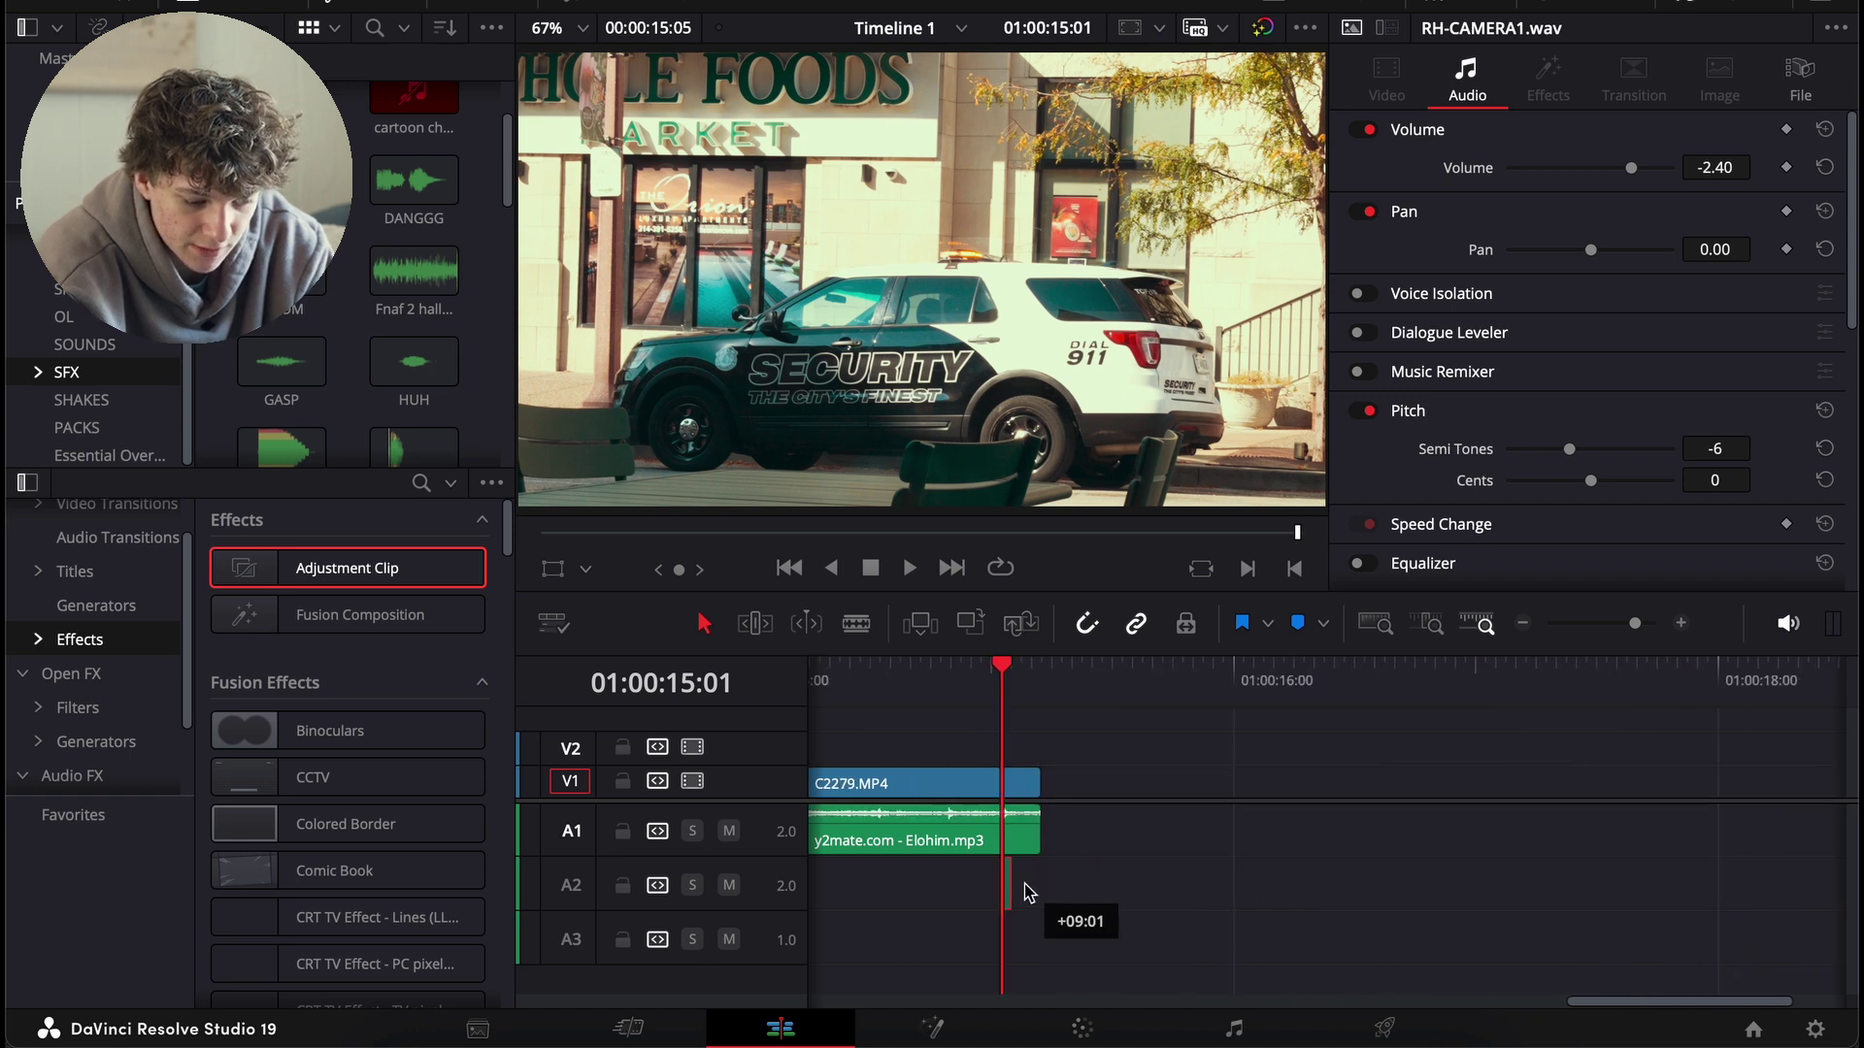
key(space)
- Play the whole timeline from the beginning to review the flash intro, flicker transition and ending
click(1524, 623)
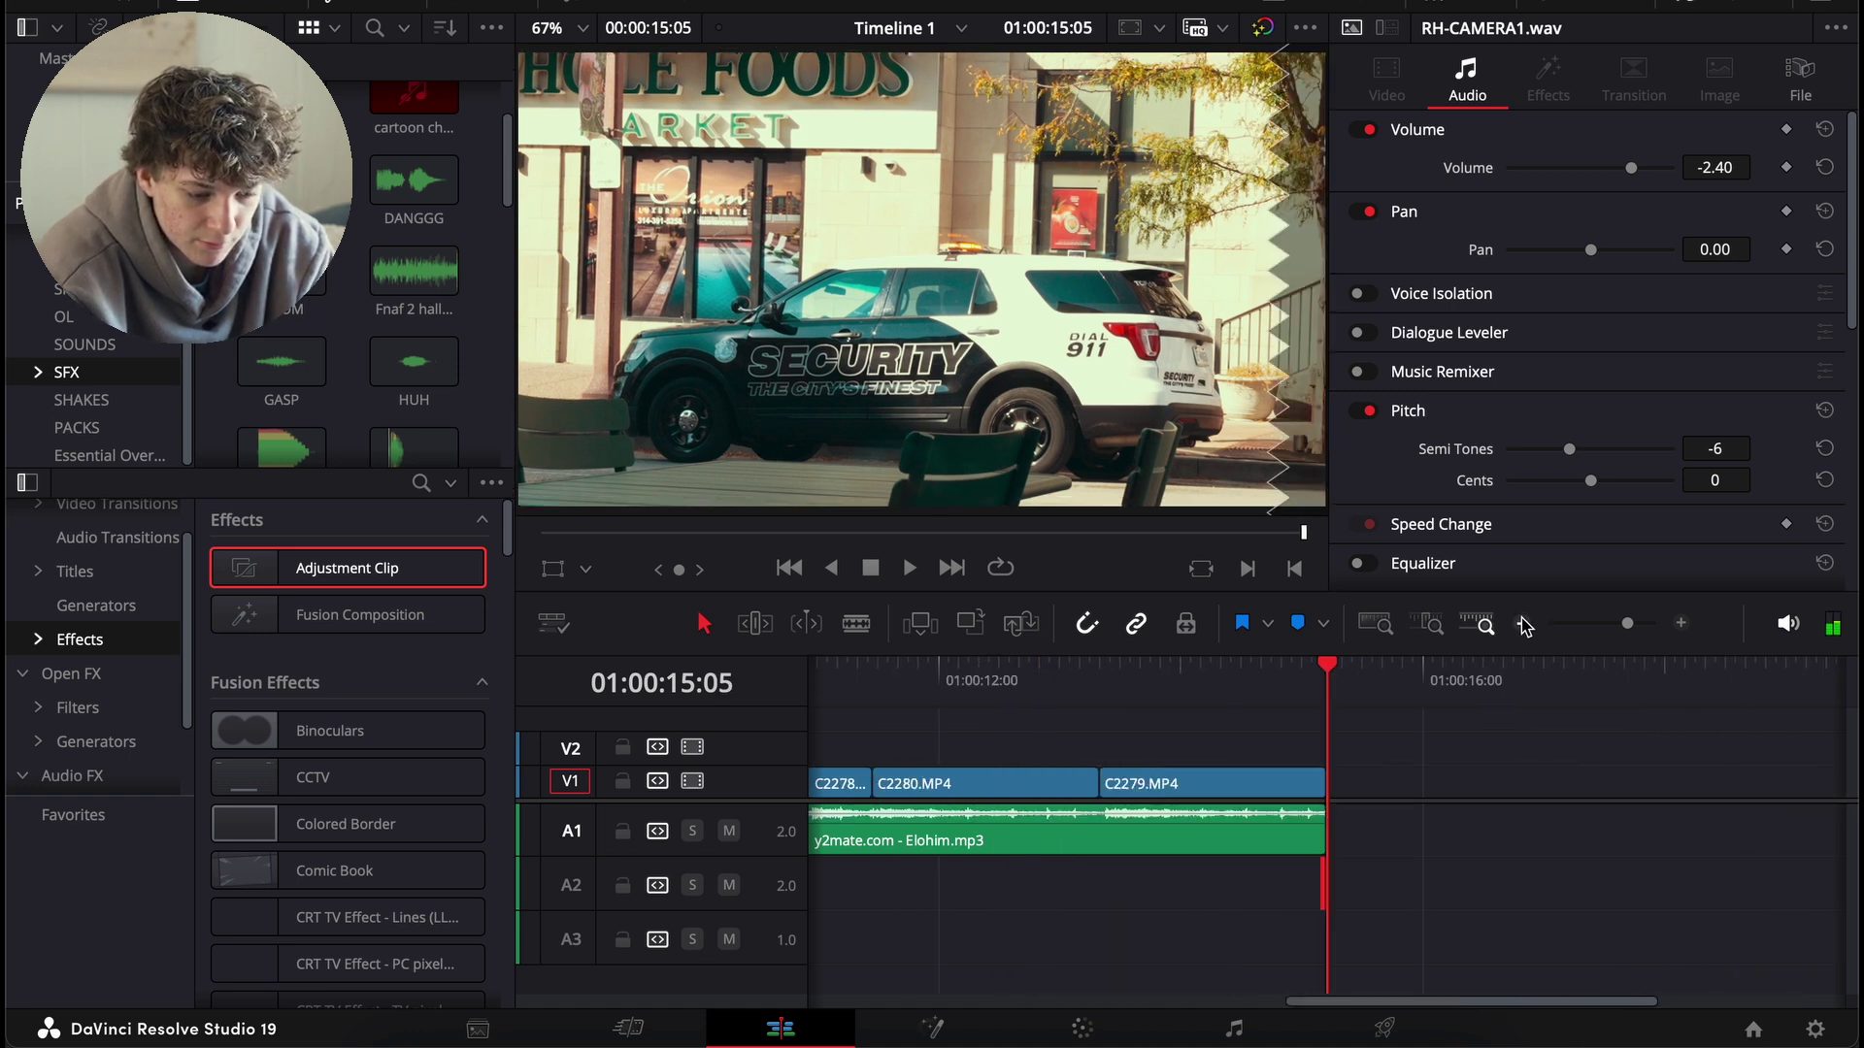
click(1524, 625)
drag(1268, 689, 670, 694)
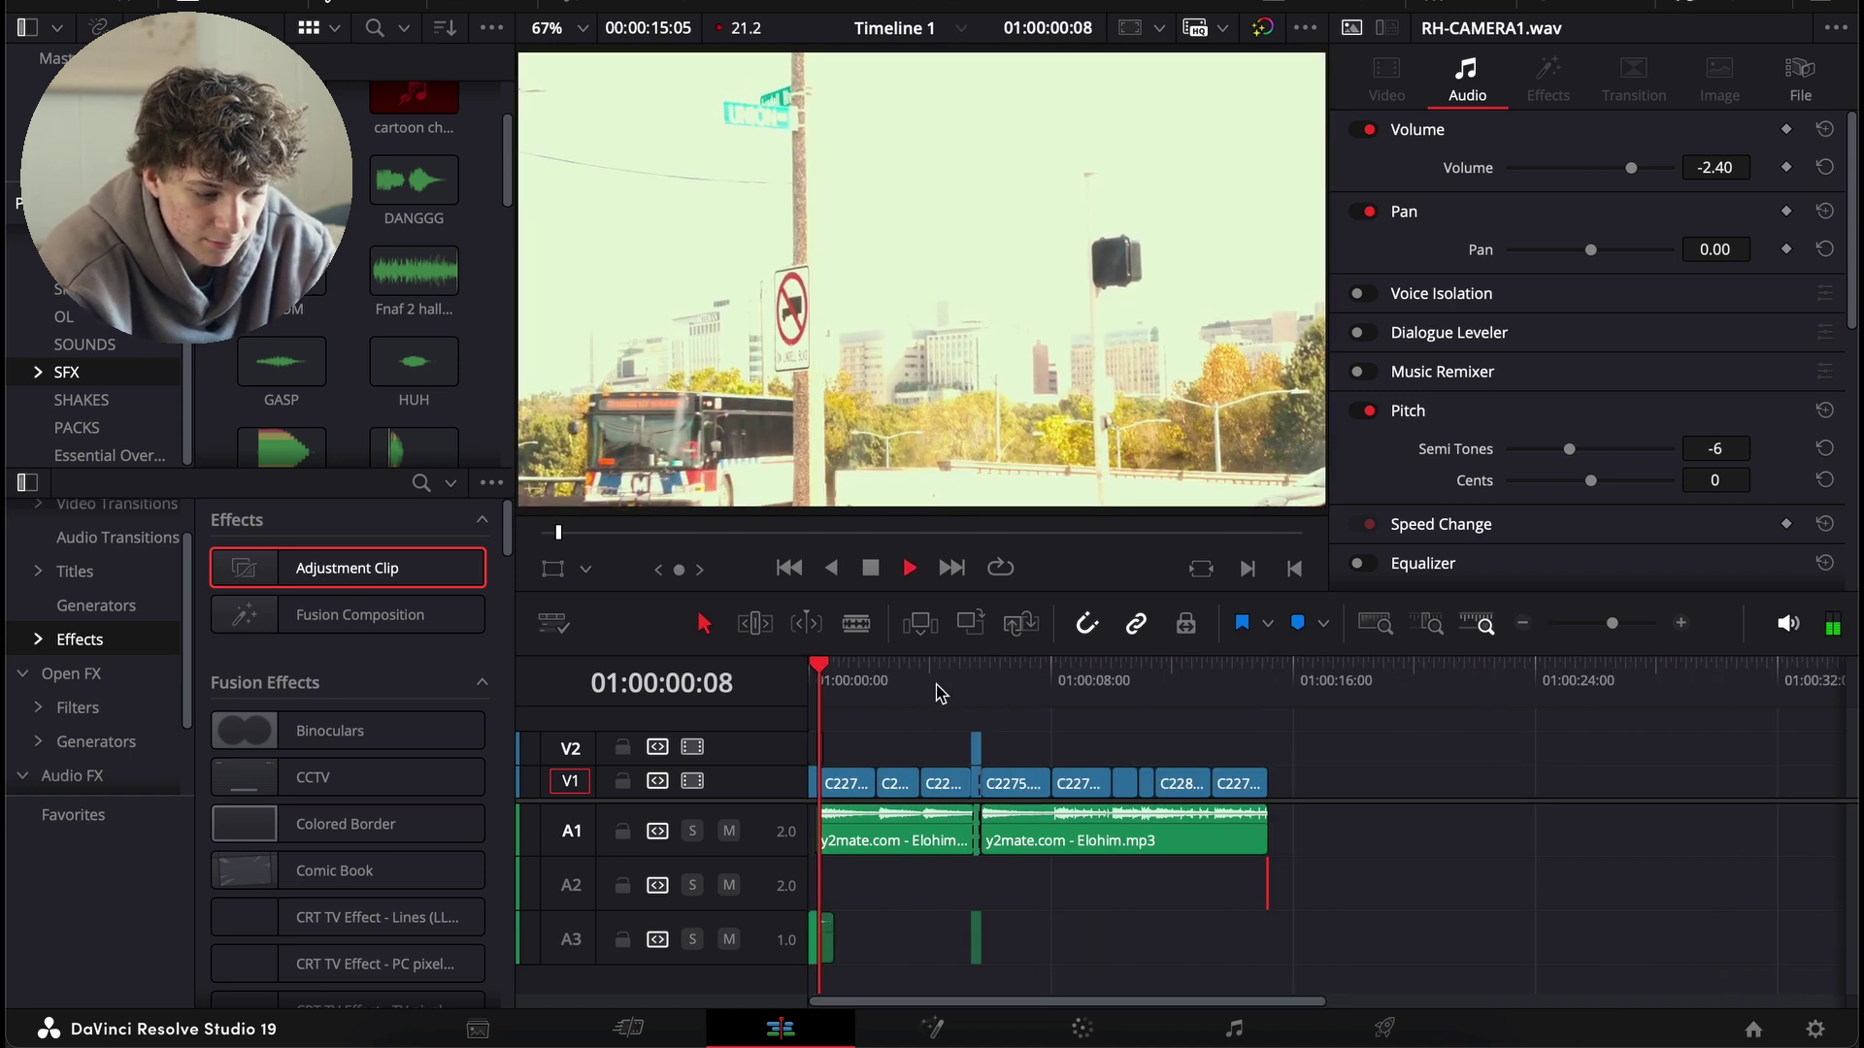
click(1680, 623)
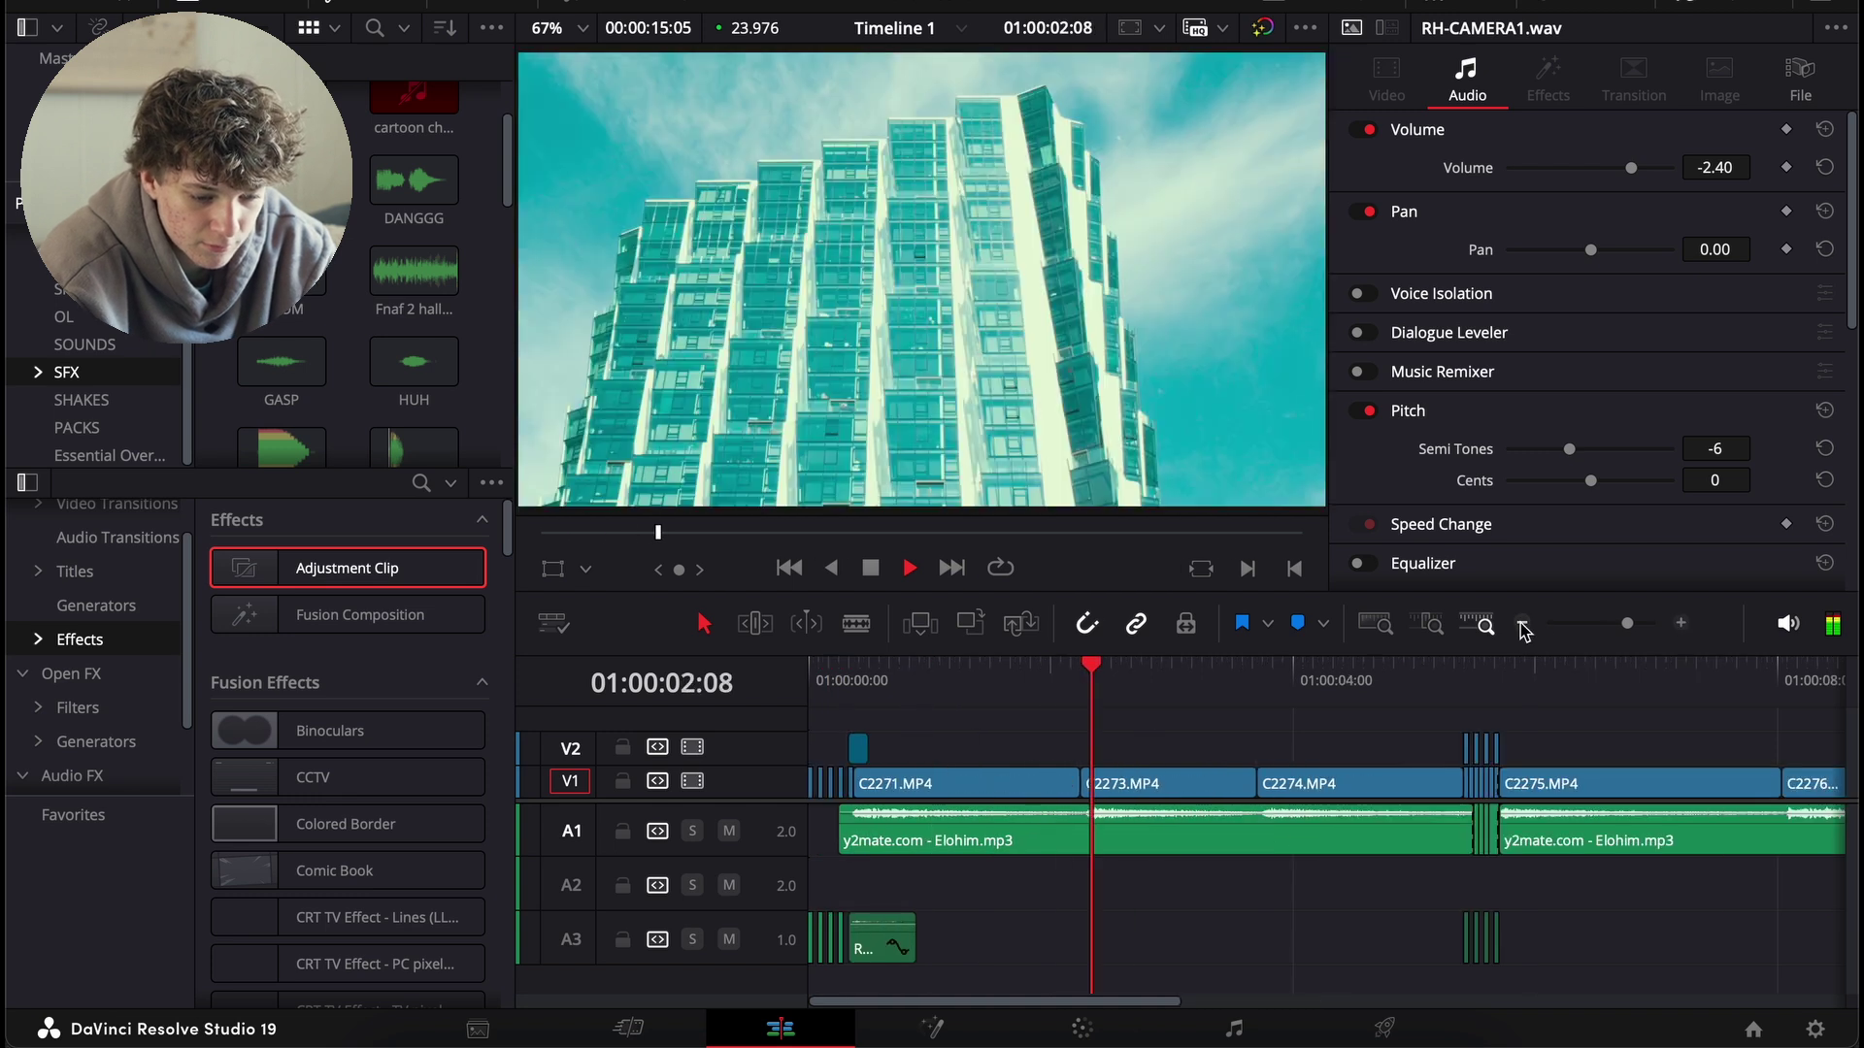
click(1523, 624)
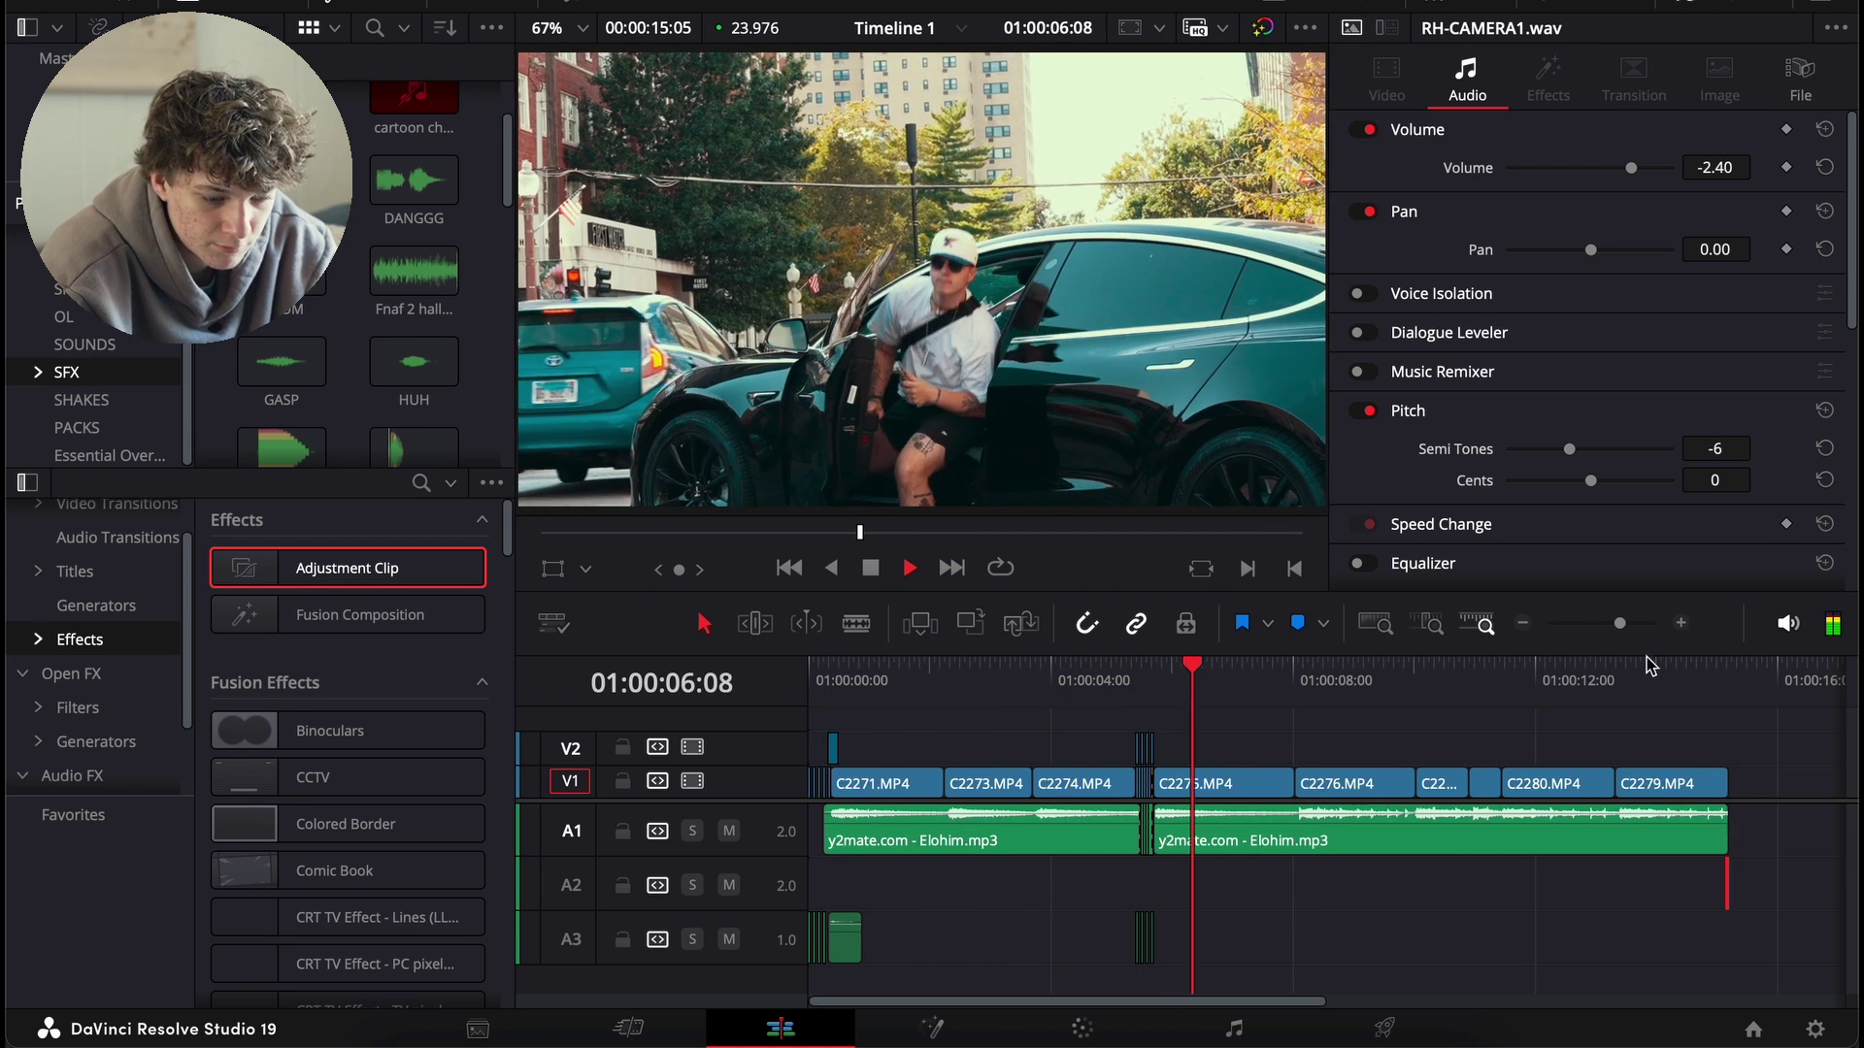
click(1523, 623)
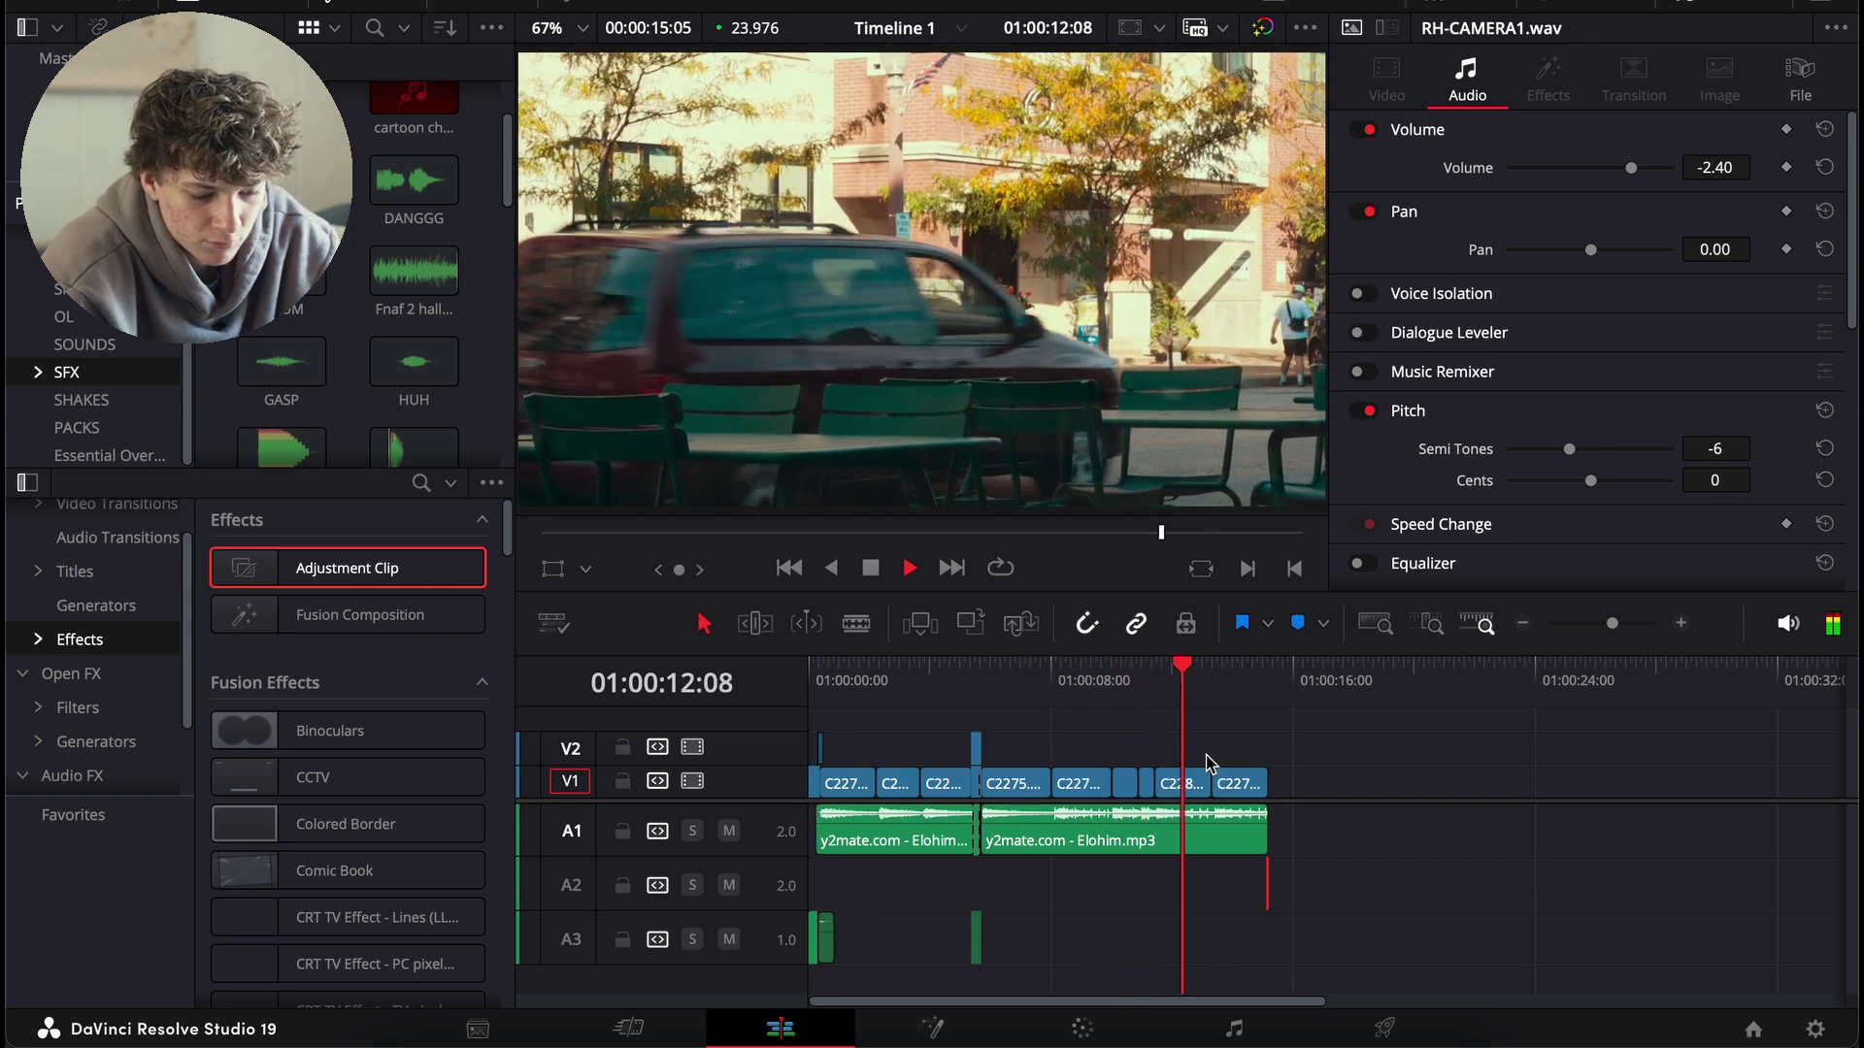
click(1119, 873)
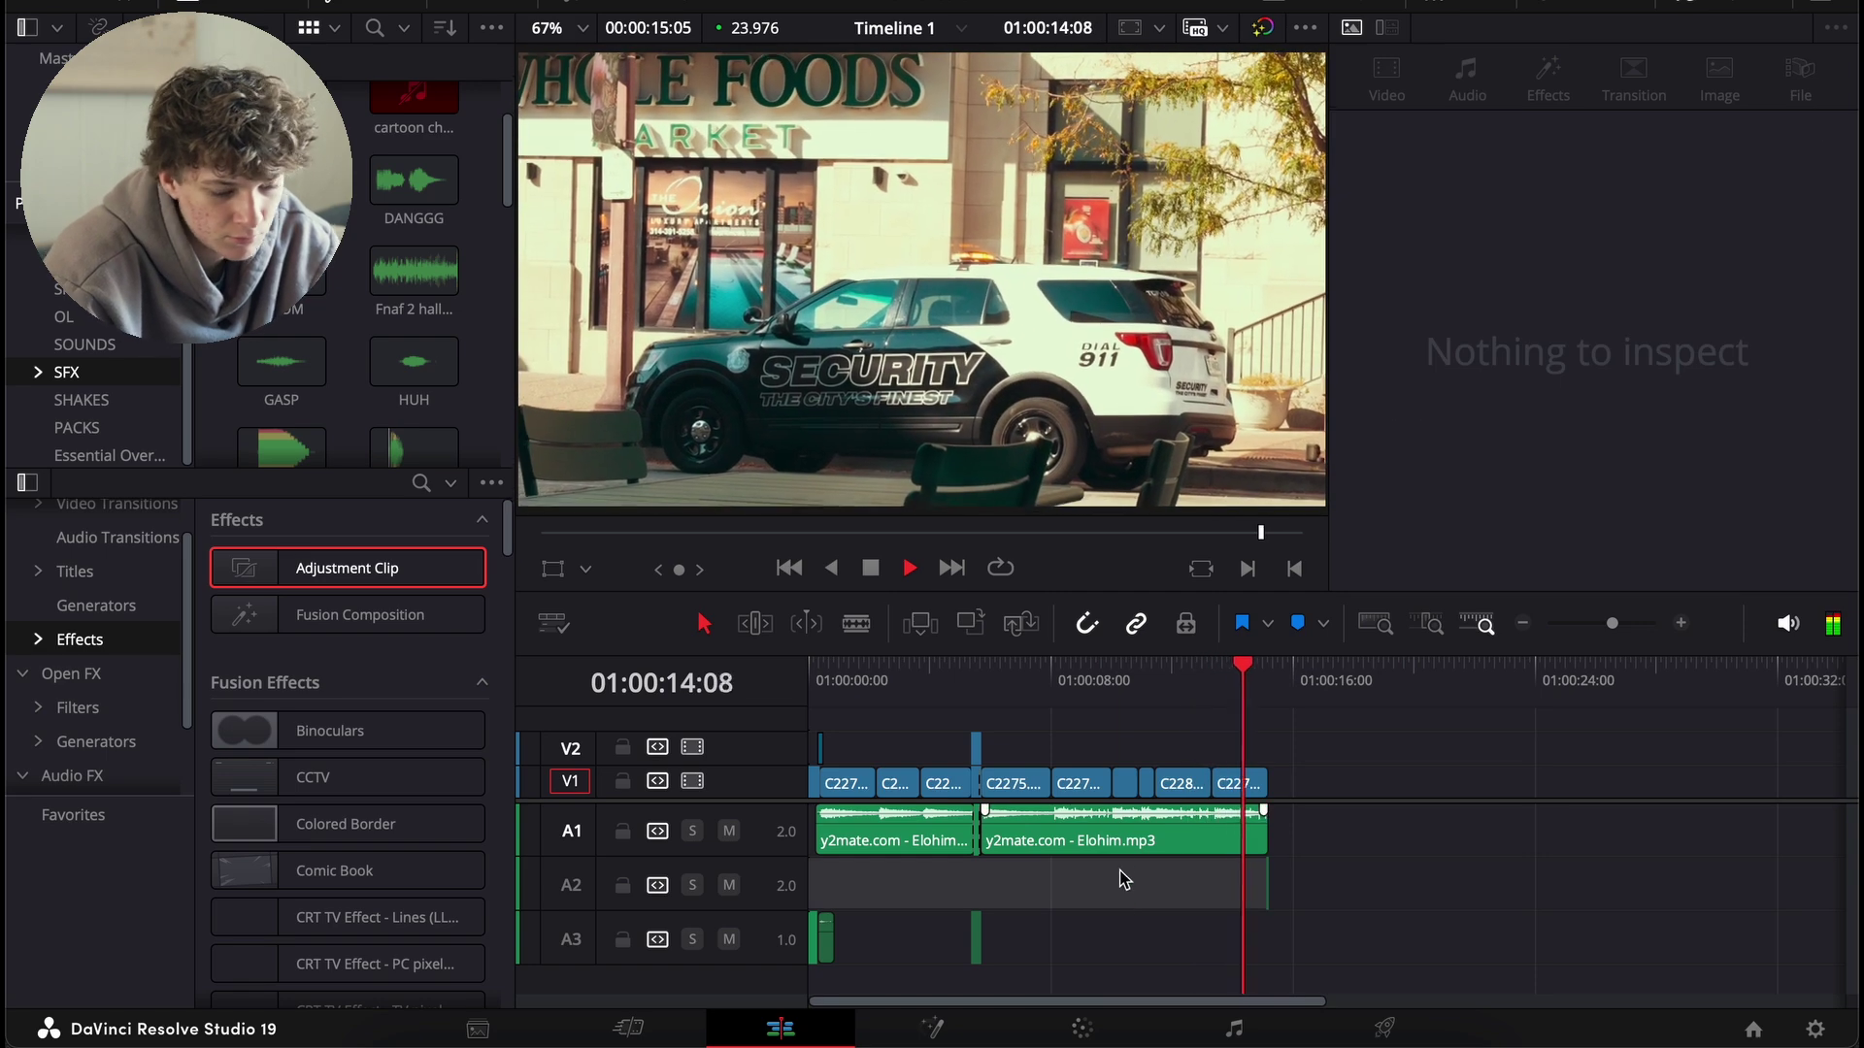